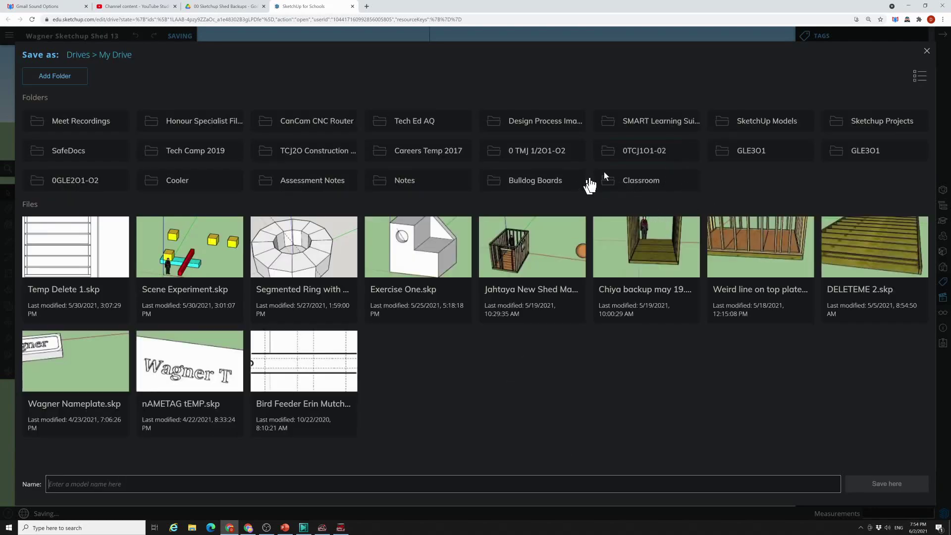
# Step: Save the model in SketchUp Models > 00 Sketchup Shed Backups under the owner's surname plus "Sketchup Shed 14", overwriting the existing file
pyautogui.click(796, 119)
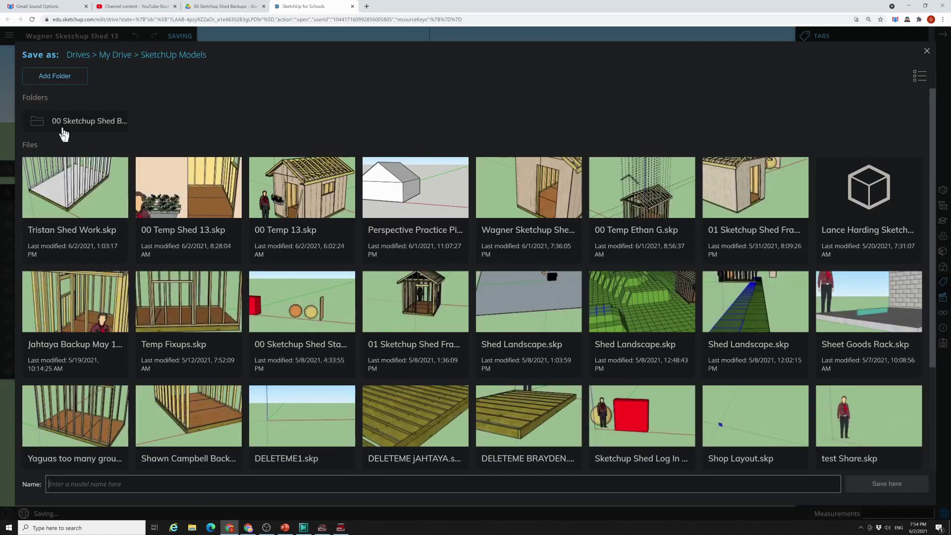
pyautogui.click(73, 131)
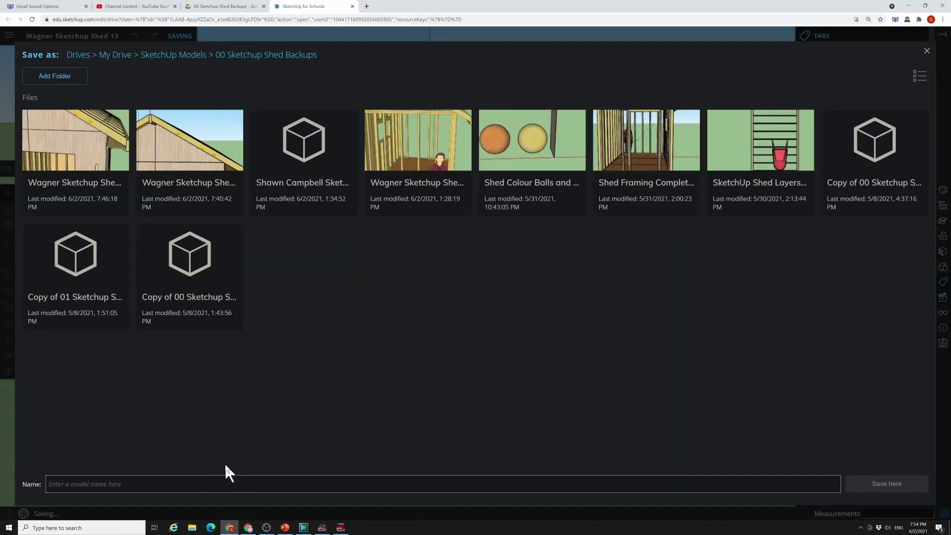
pyautogui.write('Wagner S')
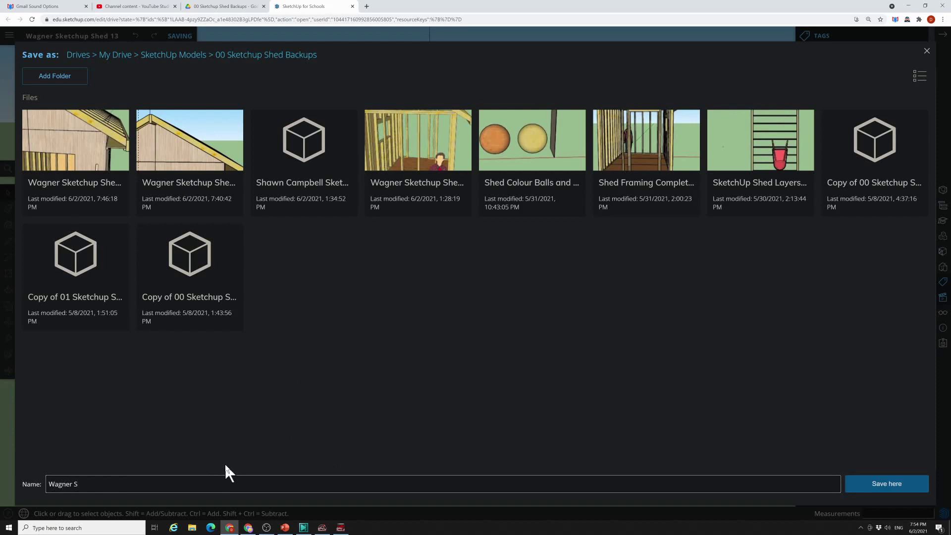
pyautogui.write('ketchup Shed 14')
pyautogui.click(895, 487)
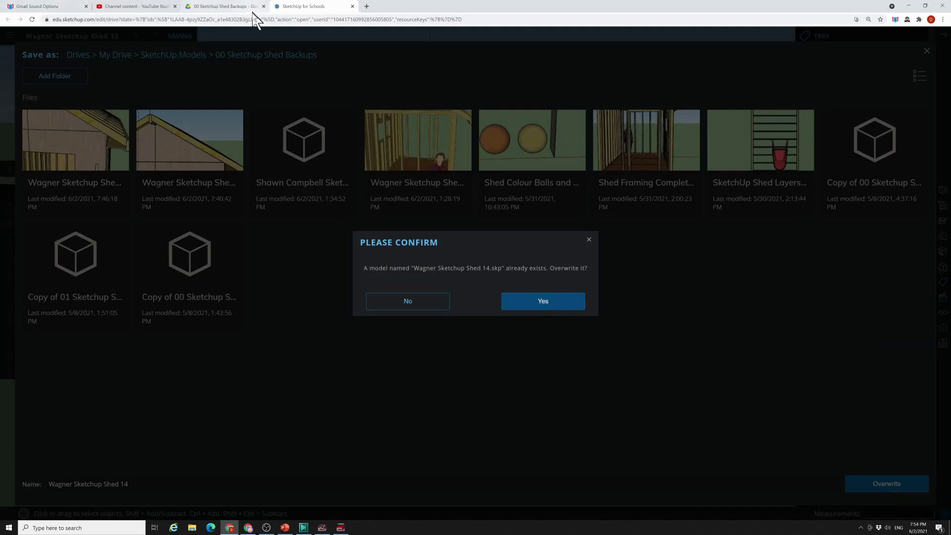
pyautogui.press('Return')
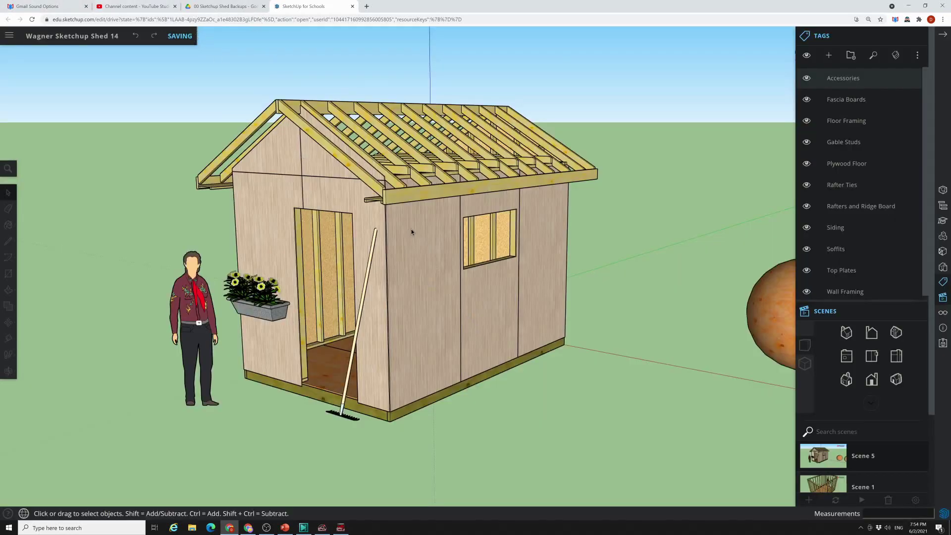
pyautogui.moveTo(417, 232); pyautogui.dragTo(435, 250, button='middle')
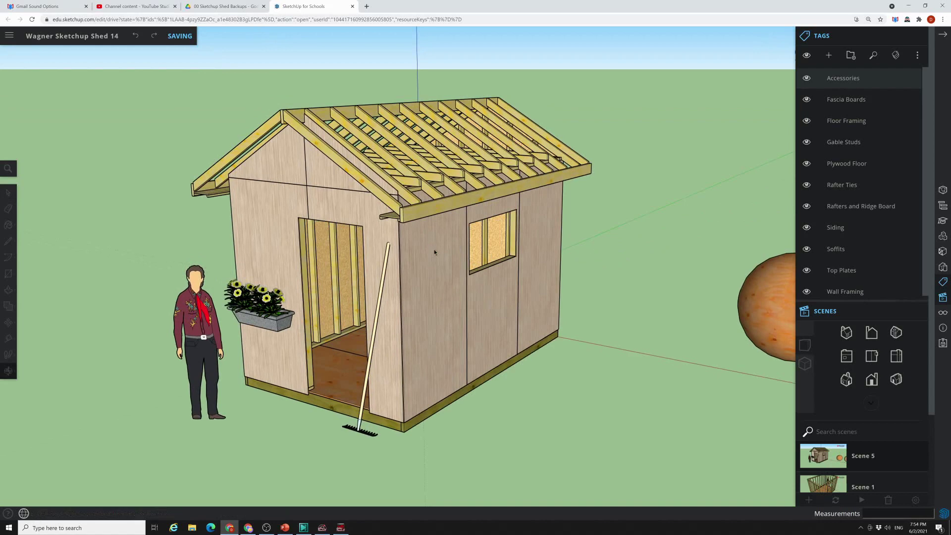
pyautogui.moveTo(450, 306); pyautogui.dragTo(275, 108, button='middle')
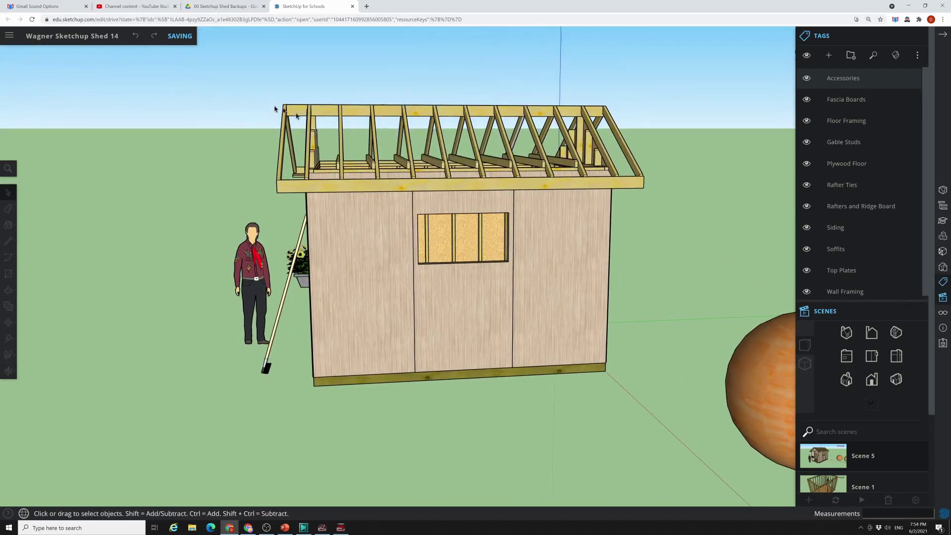
pyautogui.moveTo(346, 289); pyautogui.dragTo(244, 243, button='middle')
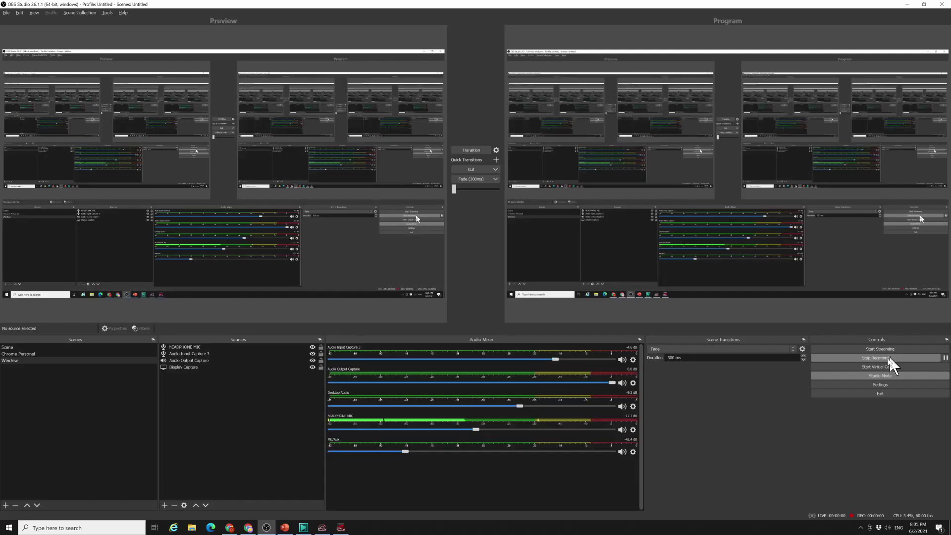
# Step: Switch back to SketchUp in the browser and save the shed model
pyautogui.hotkey('alt', 'Tab')
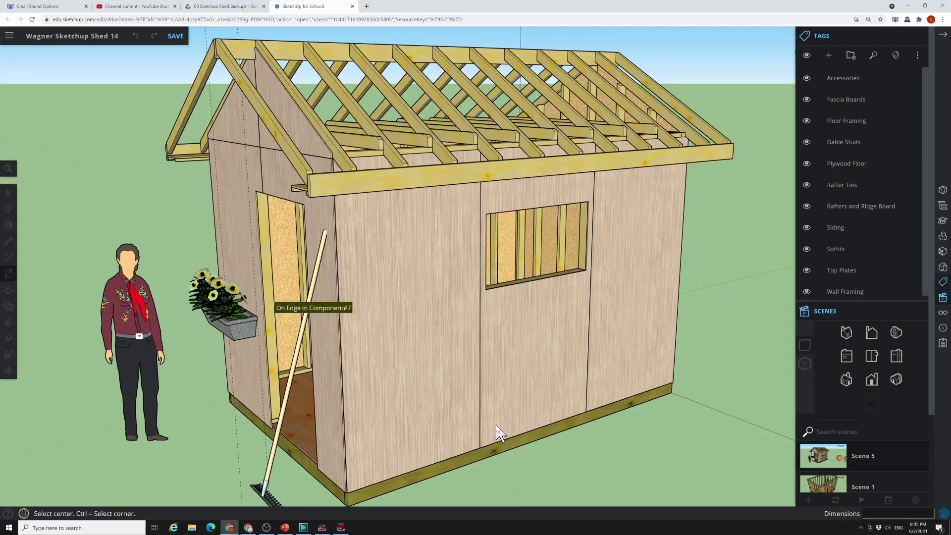
pyautogui.hotkey('ctrl', 's')
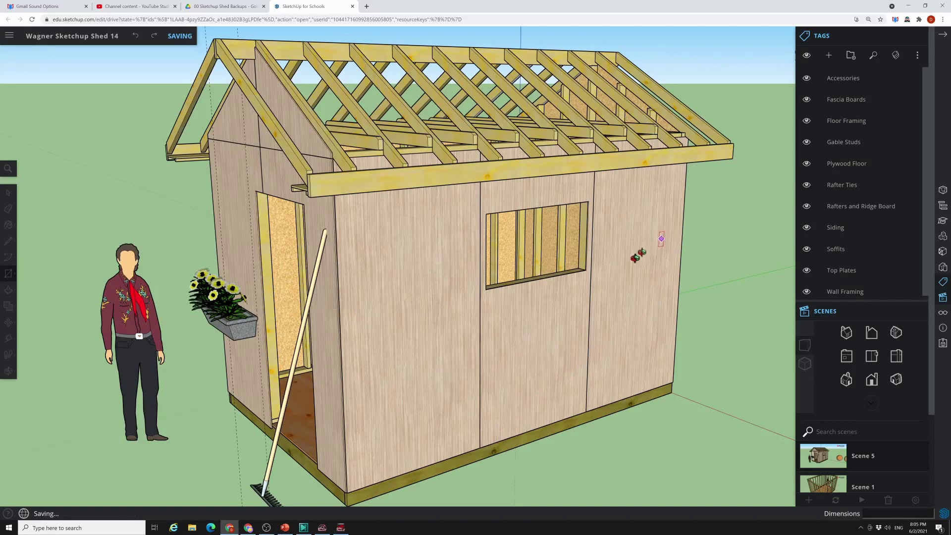
# Step: Select the rafters, ridge board and other framing crossing the shed's roof peak and hide them
pyautogui.moveTo(633, 257); pyautogui.dragTo(476, 248, button='middle')
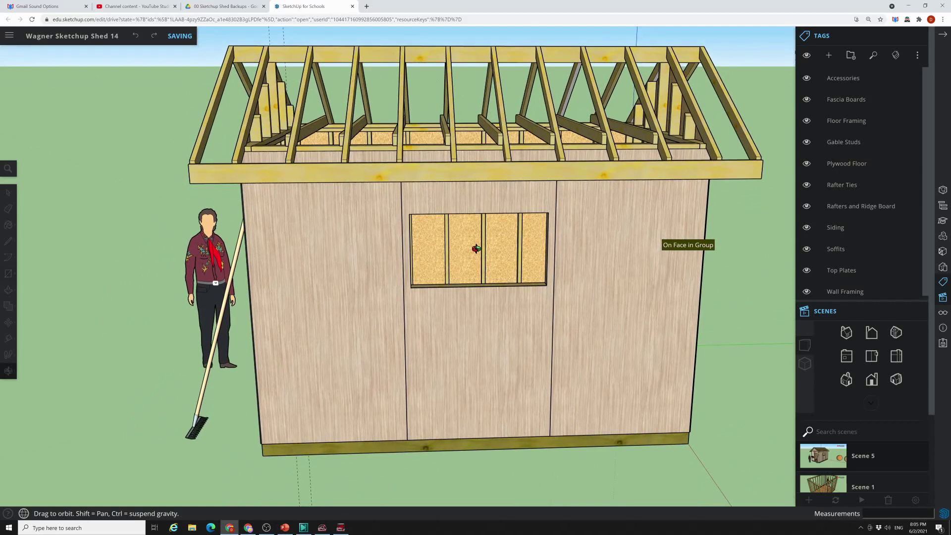
pyautogui.press('r')
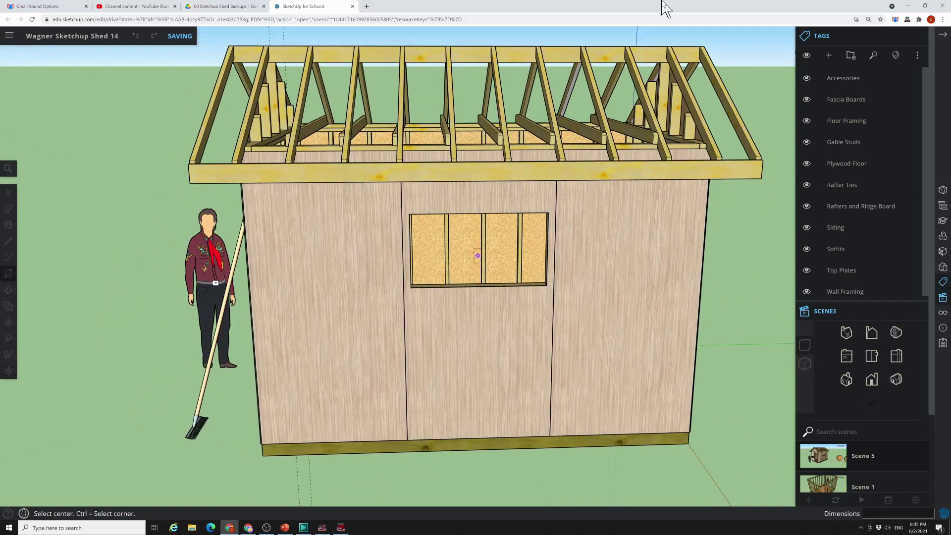
pyautogui.click(10, 193)
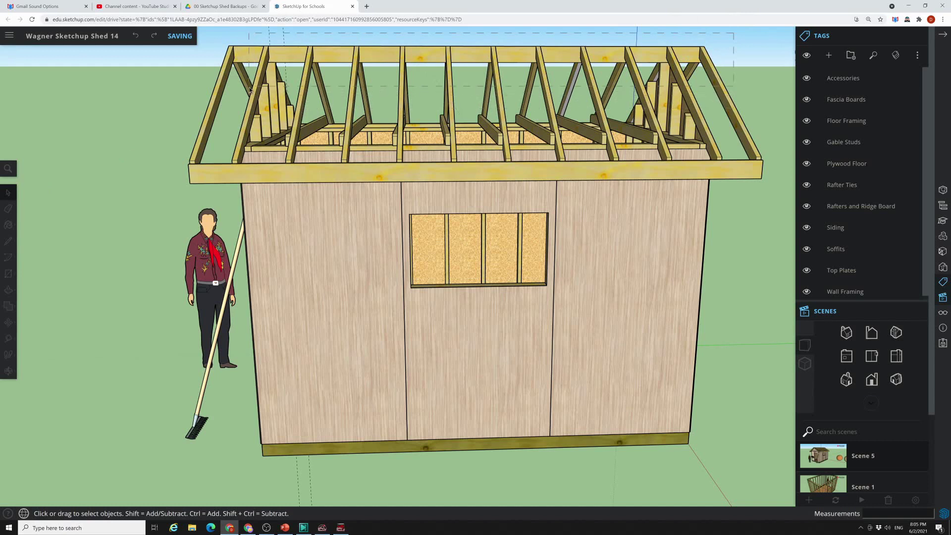
pyautogui.moveTo(249, 97); pyautogui.dragTo(251, 97)
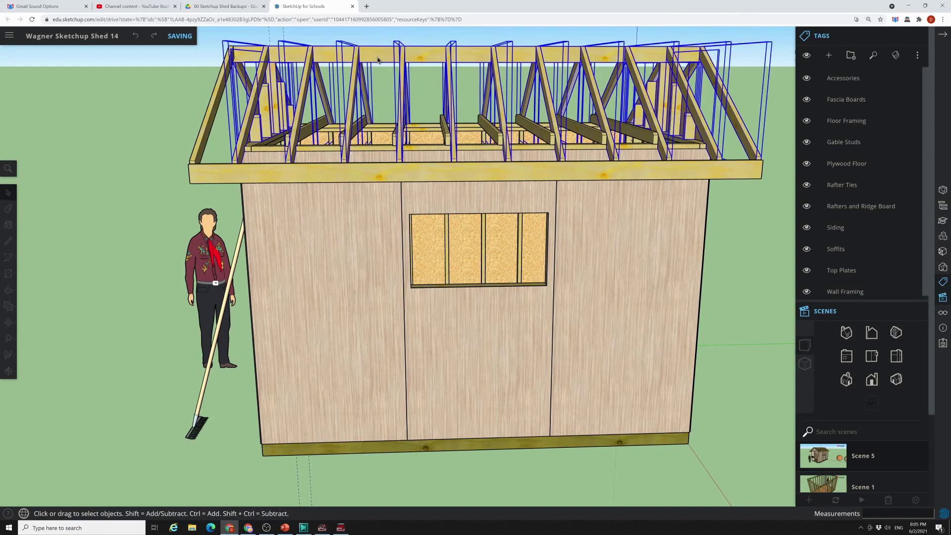
pyautogui.rightClick(378, 60)
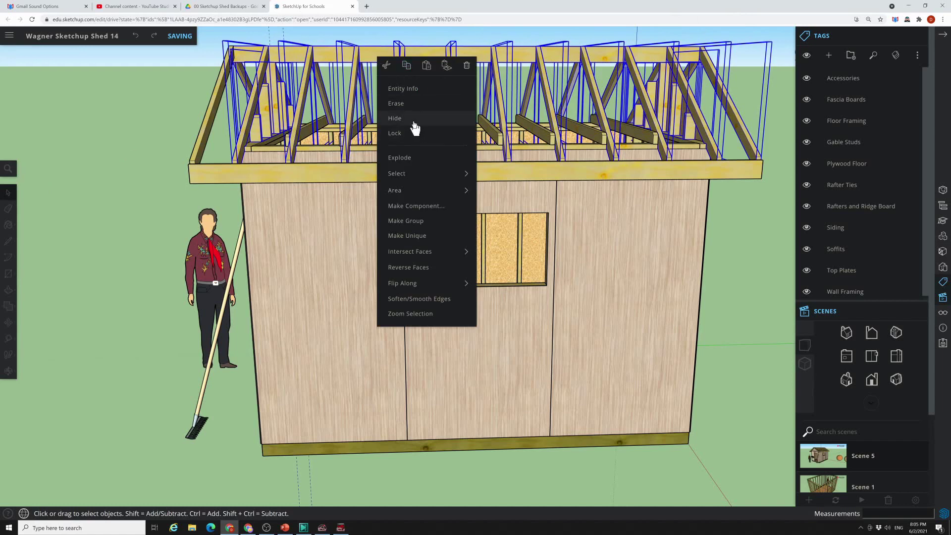
pyautogui.click(395, 117)
# Step: With the Tape Measure, place a guide 1 5/16 in above the lower edge of the remaining sloped rafter, parallel to it
pyautogui.moveTo(493, 118); pyautogui.dragTo(375, 152, button='middle')
pyautogui.scroll(5, 409, 111)
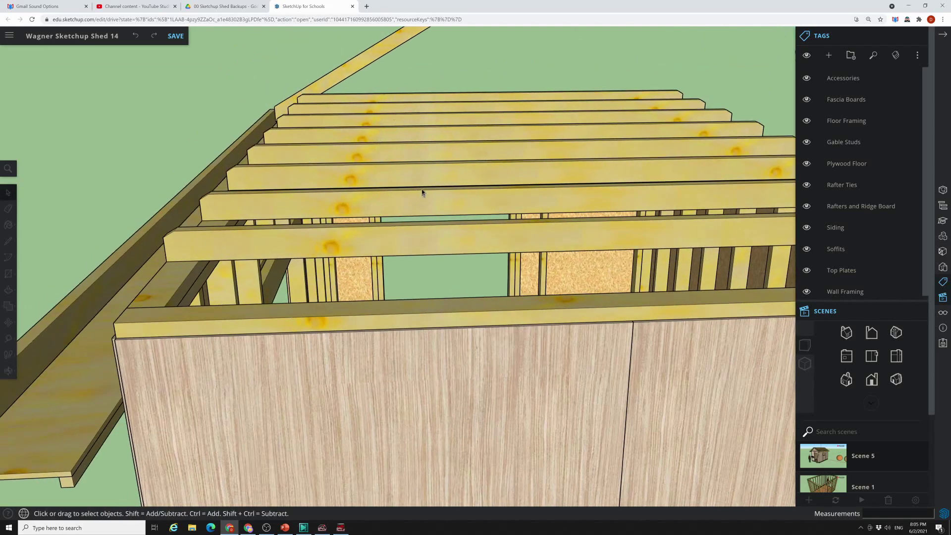
pyautogui.scroll(-5, 422, 192)
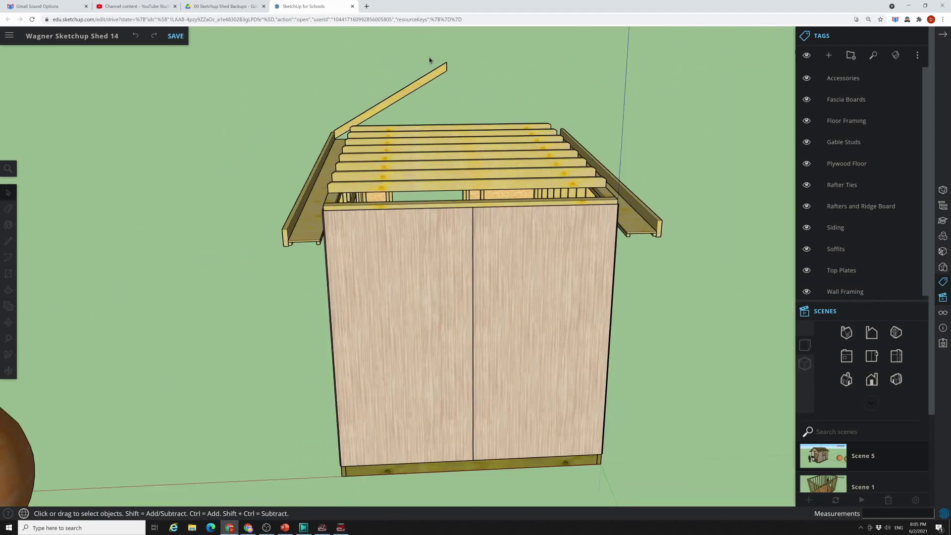
pyautogui.scroll(3, 421, 87)
pyautogui.scroll(3, 420, 83)
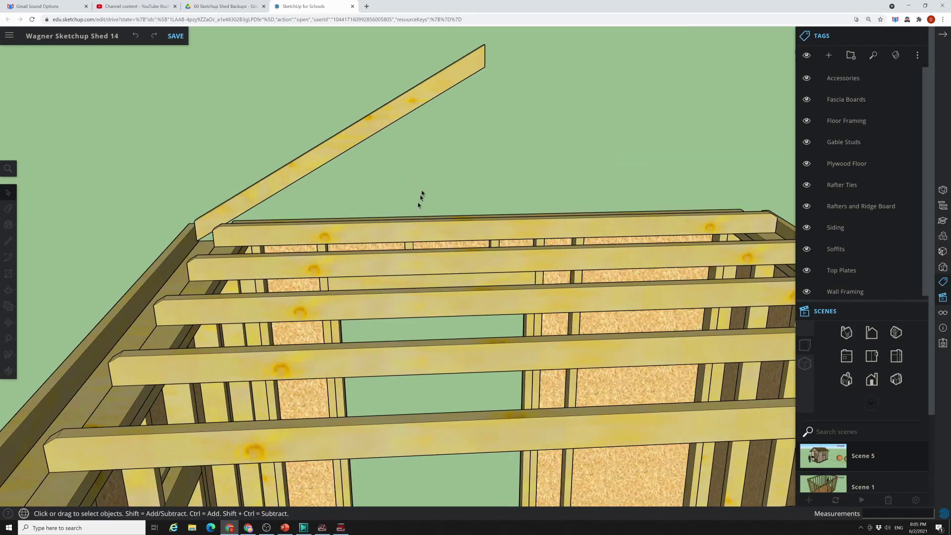
pyautogui.scroll(2, 444, 170)
pyautogui.moveTo(444, 171); pyautogui.dragTo(447, 175, button='middle')
pyautogui.scroll(-2, 397, 172)
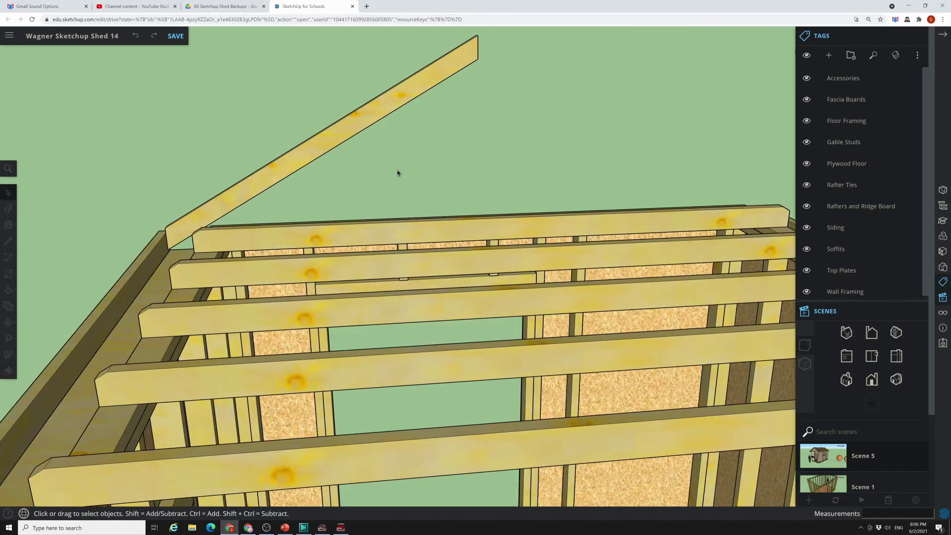
pyautogui.click(9, 340)
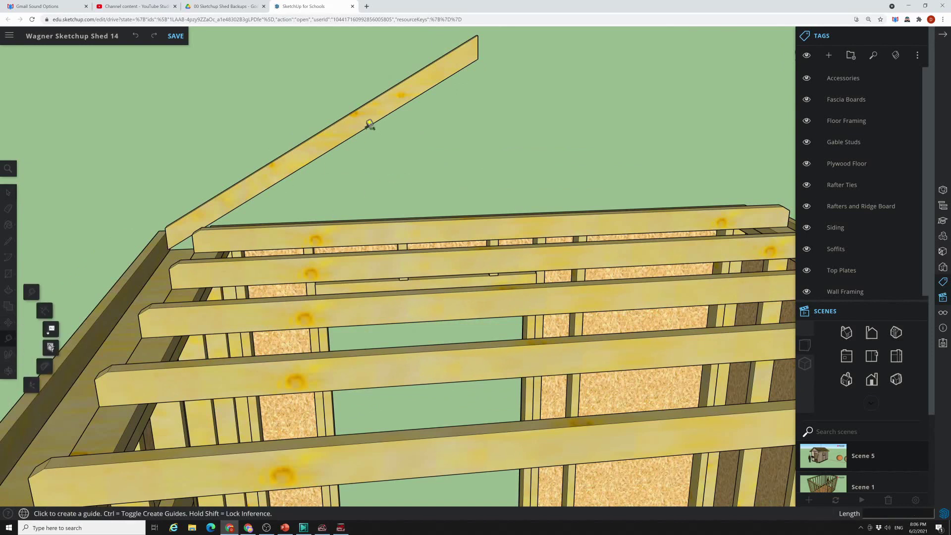
pyautogui.click(323, 153)
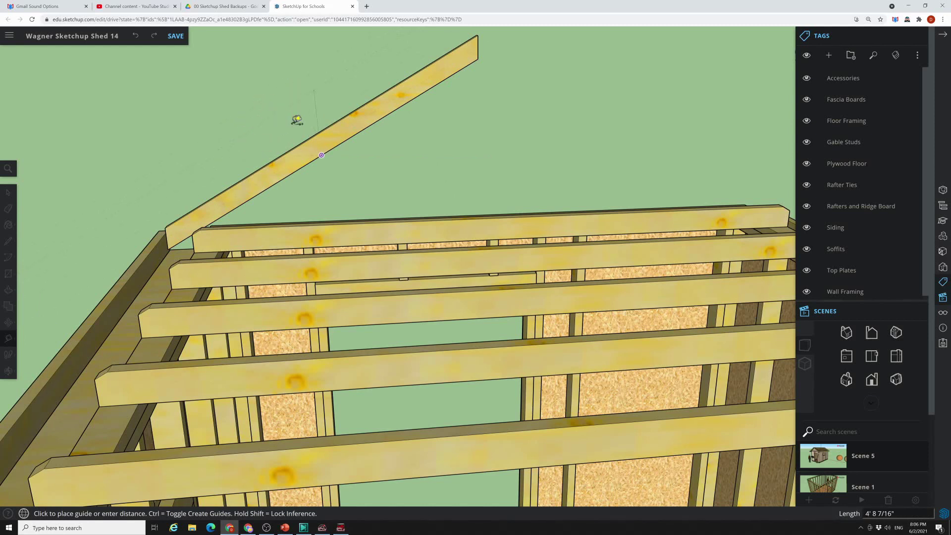
pyautogui.moveTo(272, 129)
pyautogui.mouseDown(button='middle')
pyautogui.moveTo(257, 206)
pyautogui.moveTo(265, 143)
pyautogui.mouseUp(button='middle')
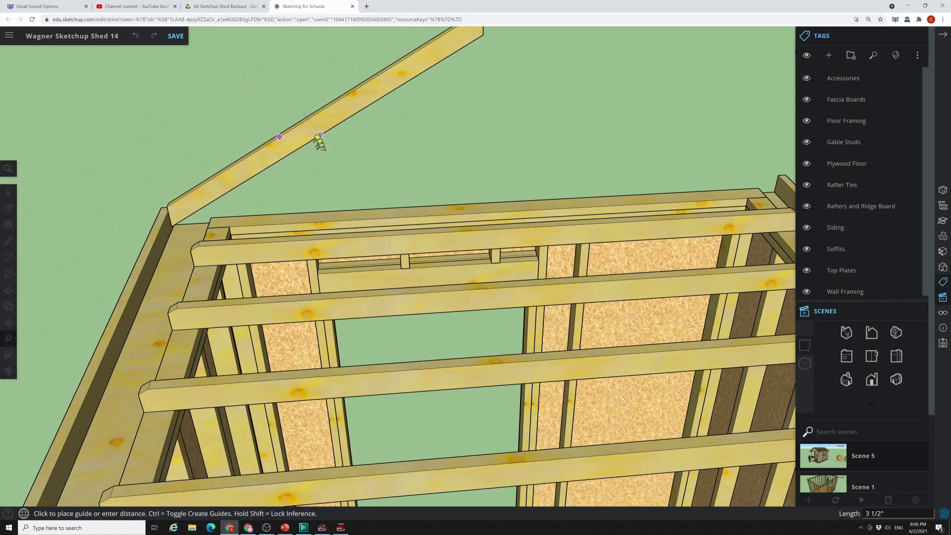
pyautogui.click(300, 107)
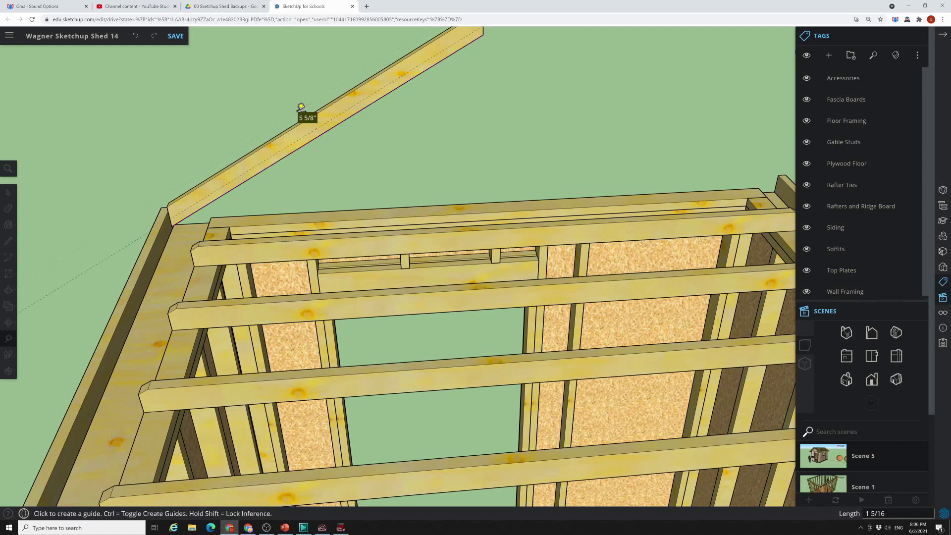
# Step: Try a second guide 1.5 in above the first guide on the rafter, and undo it
pyautogui.click(323, 121)
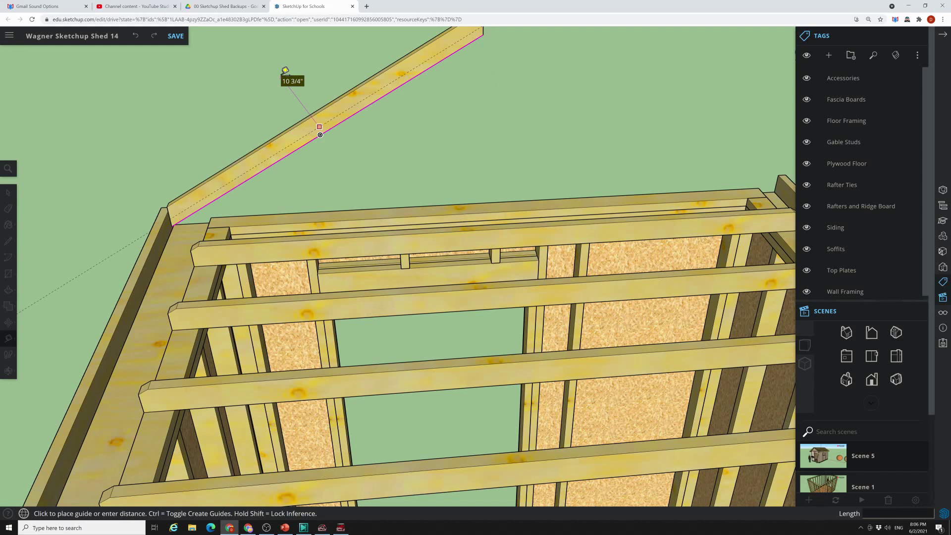
pyautogui.press('Return')
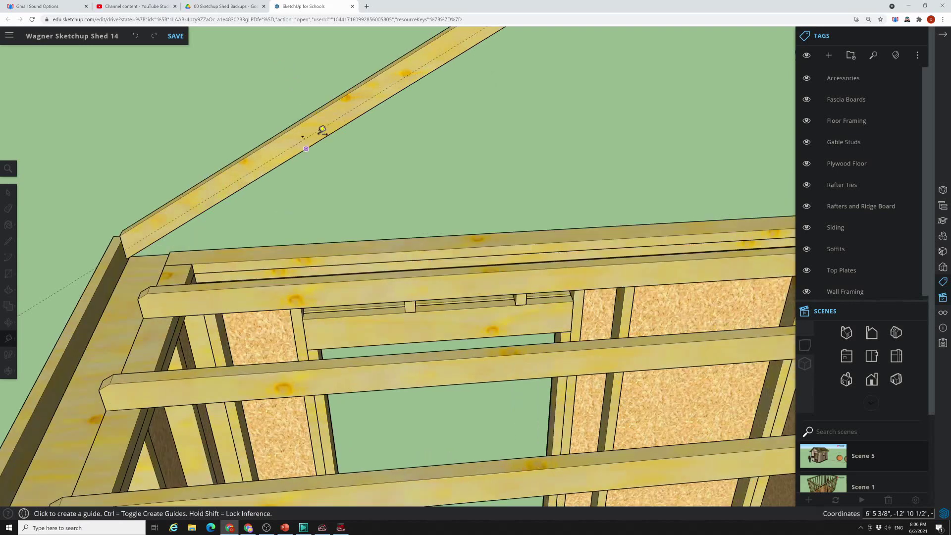
pyautogui.scroll(2, 322, 131)
pyautogui.scroll(2, 348, 159)
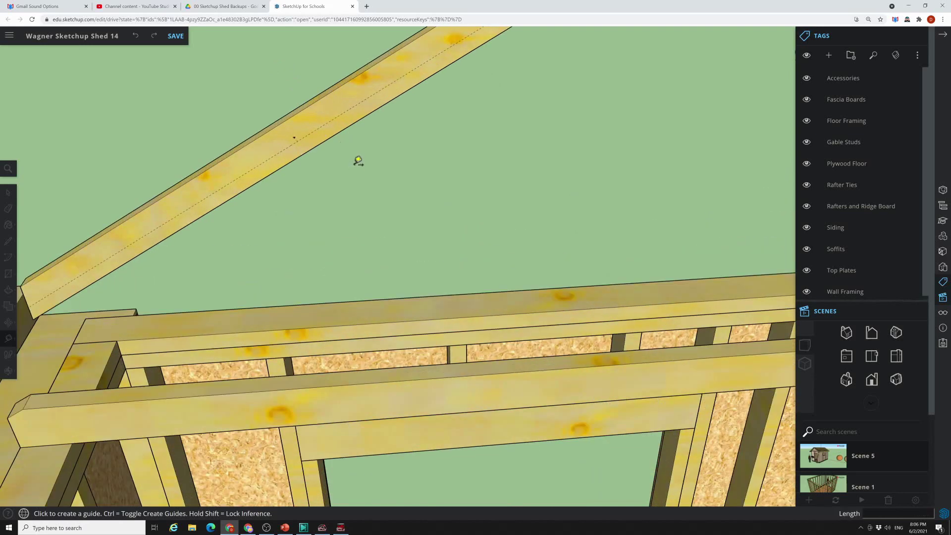
pyautogui.click(304, 137)
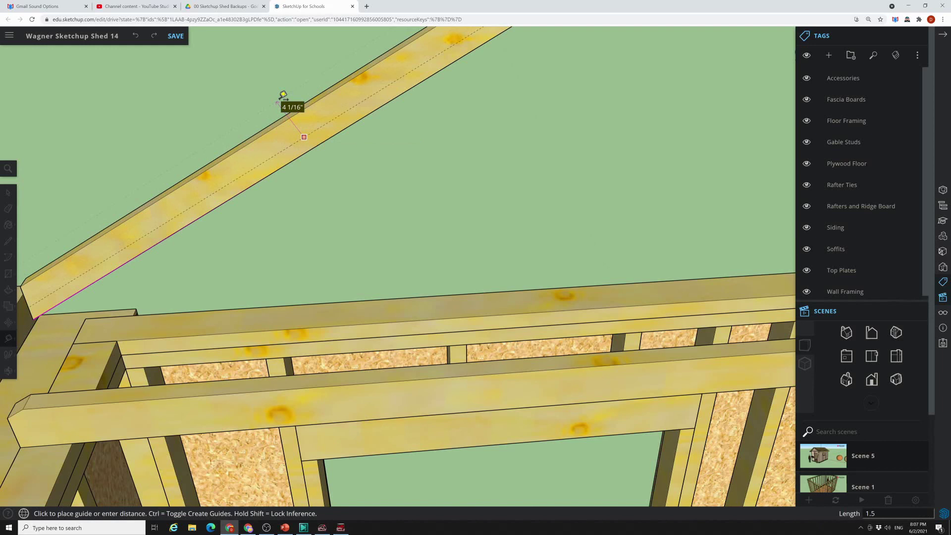
pyautogui.click(283, 95)
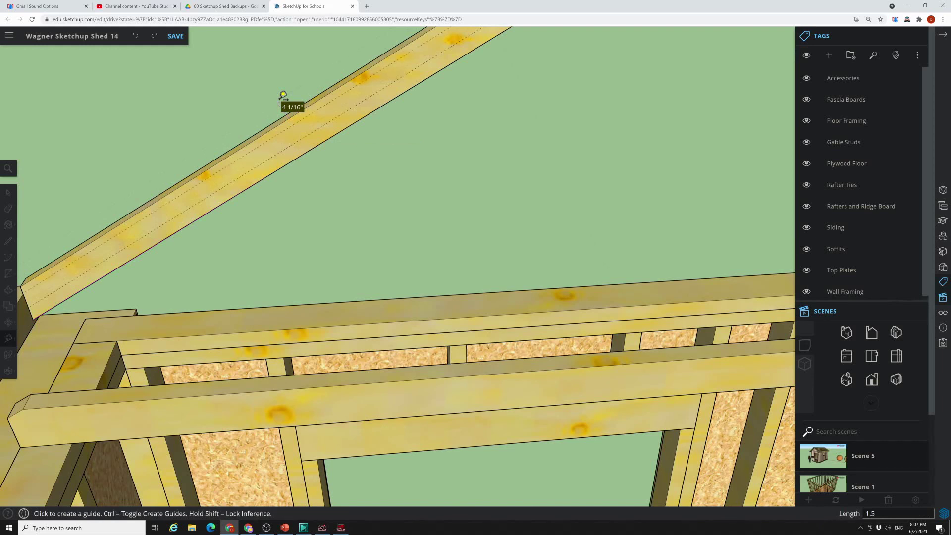
pyautogui.hotkey('ctrl', 'z')
# Step: Place a second parallel guide 0.5 in above the first guide on the rafter's face
pyautogui.click(297, 141)
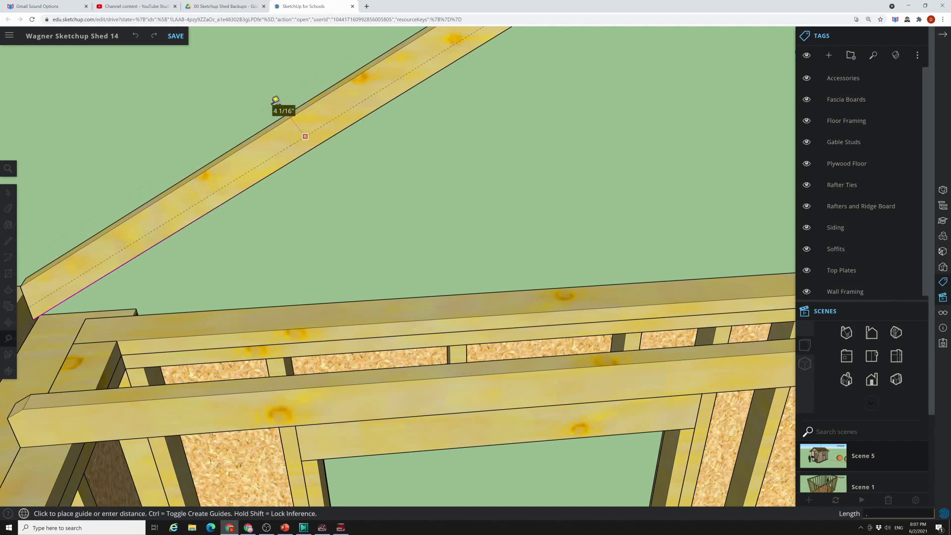
pyautogui.write('5')
pyautogui.press('Return')
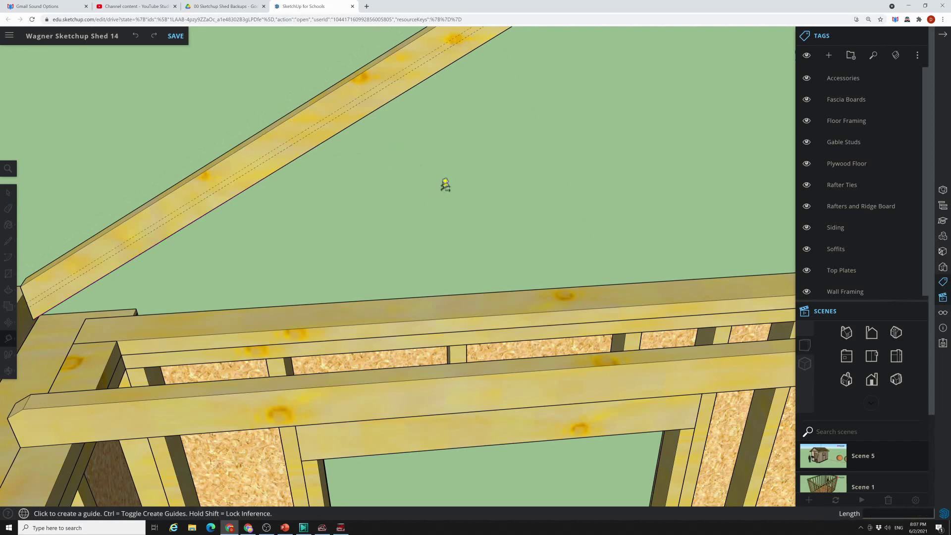
# Step: Draw a line on the rafter's face along the upper guide, from the ridge end to just short of the eave end
pyautogui.scroll(-5, 445, 173)
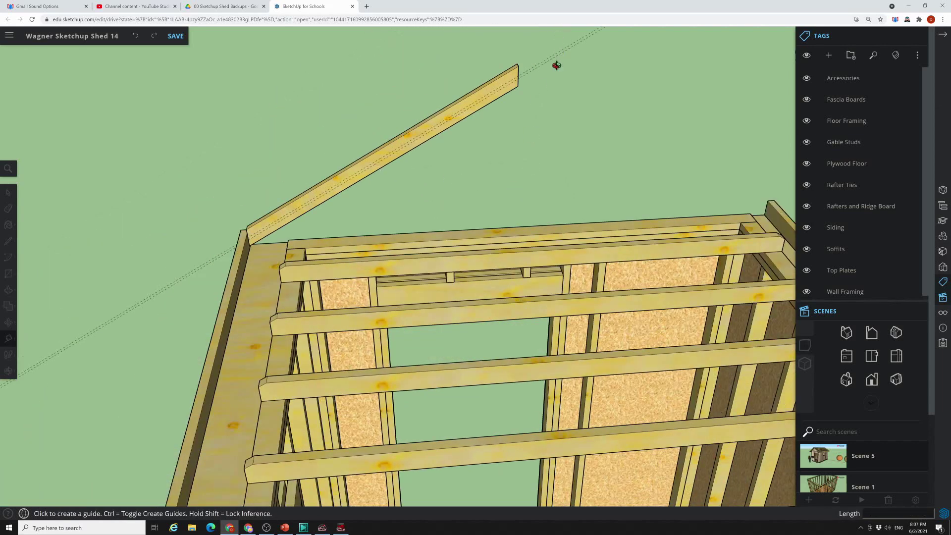
pyautogui.moveTo(555, 65); pyautogui.dragTo(516, 52, button='middle')
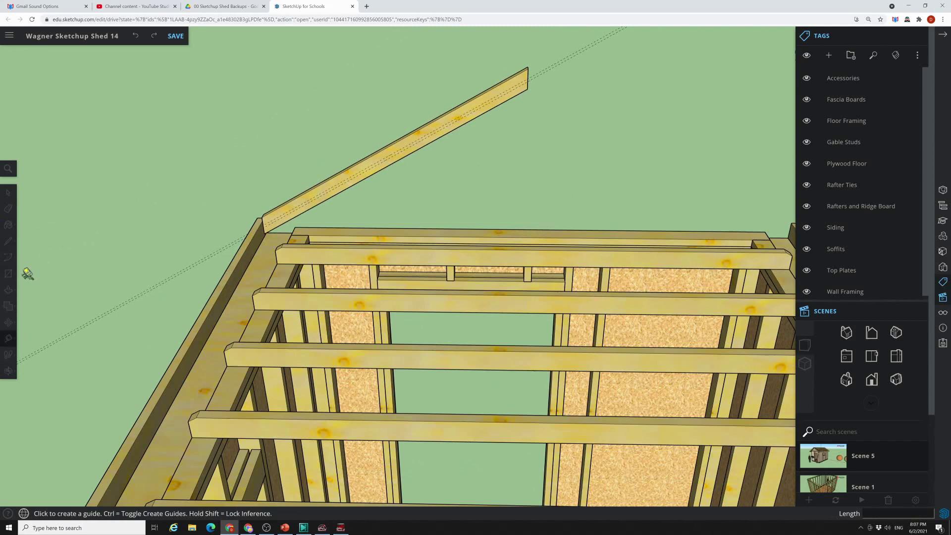
pyautogui.click(10, 241)
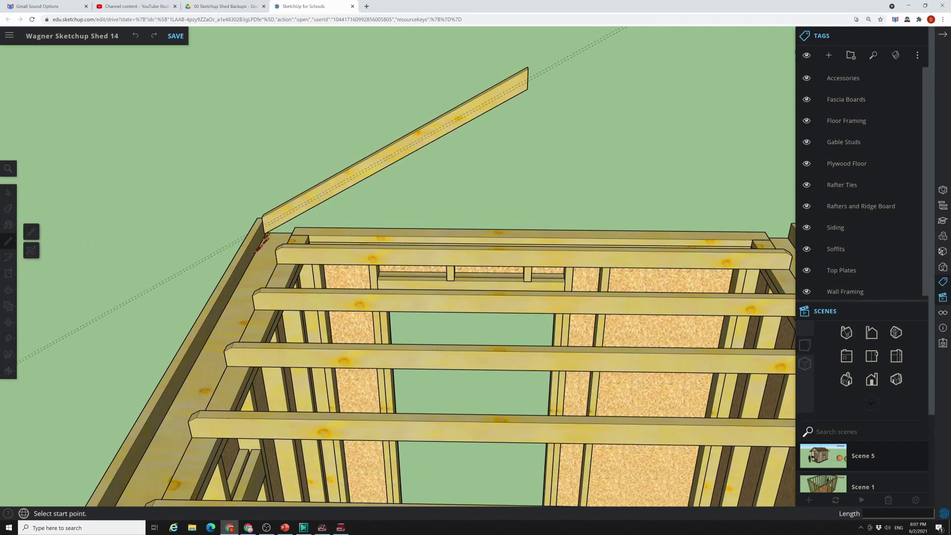
pyautogui.scroll(4, 530, 63)
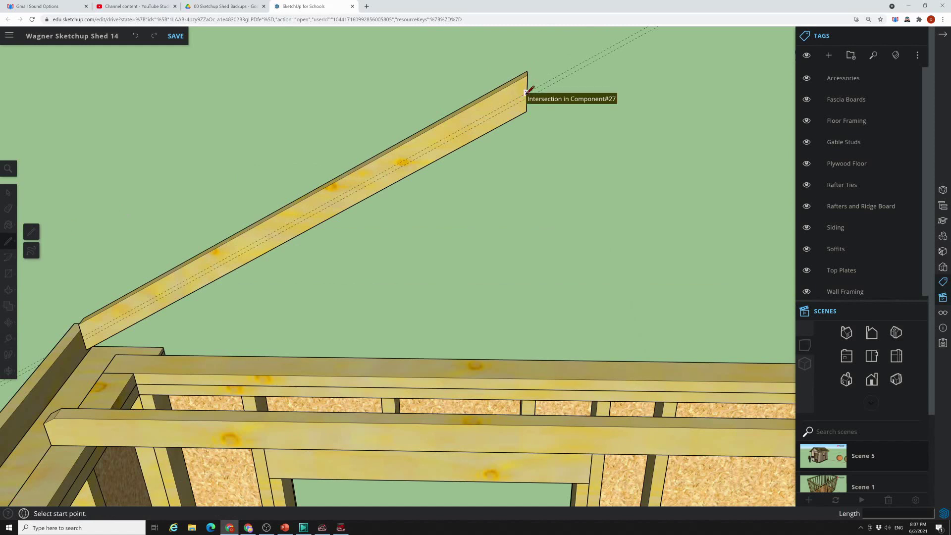
pyautogui.click(526, 93)
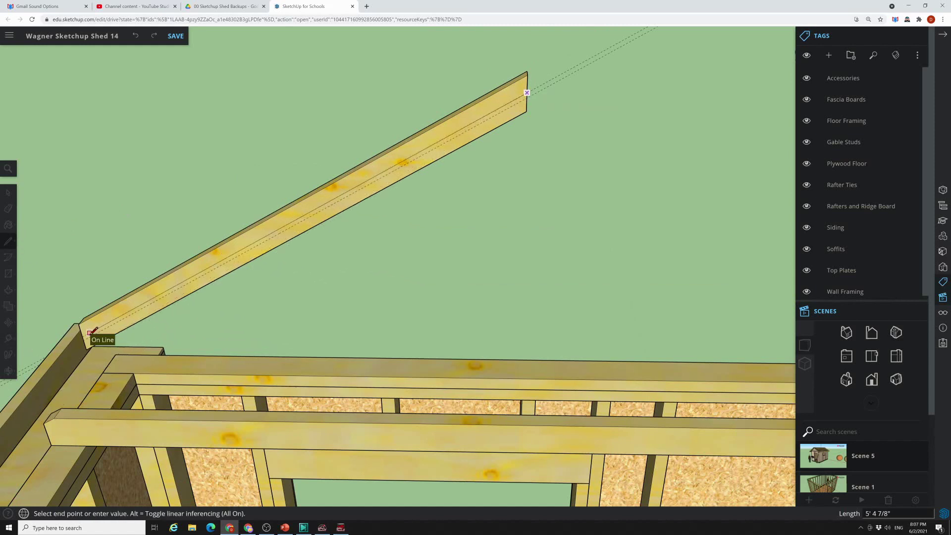
pyautogui.moveTo(92, 329); pyautogui.dragTo(119, 342, button='middle')
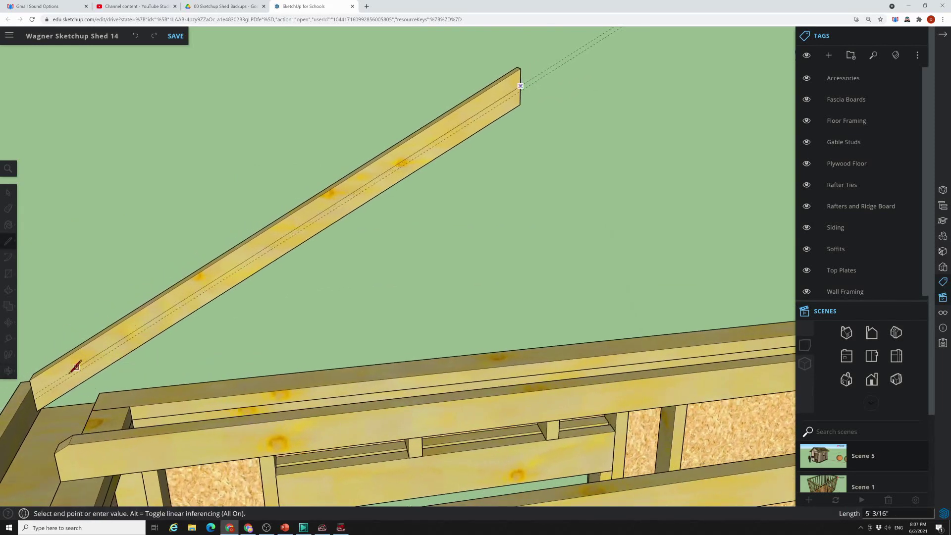
pyautogui.click(49, 386)
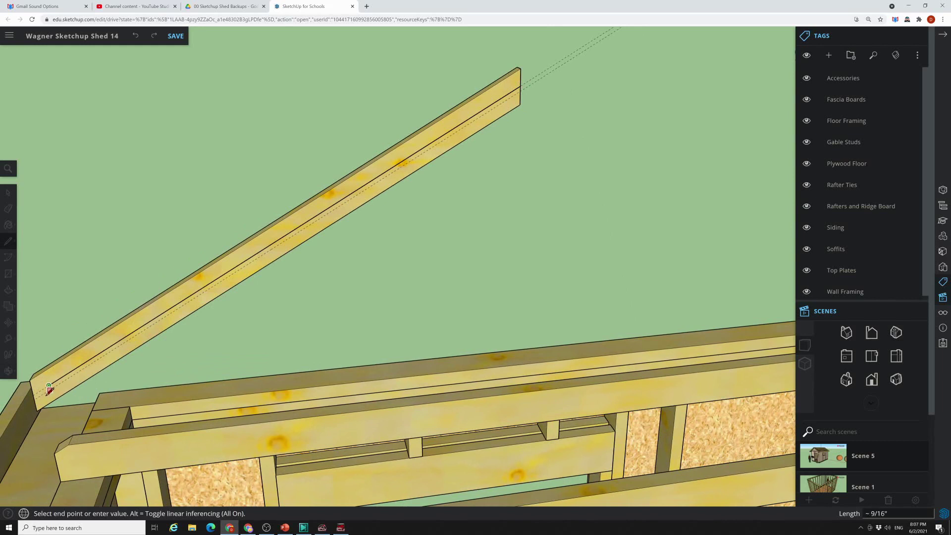
# Step: Outline a thin closed strip by drawing a short end line to the lower guide, following that guide to the ridge end and closing it there
pyautogui.moveTo(30, 448)
pyautogui.mouseDown(button='middle')
pyautogui.moveTo(99, 418)
pyautogui.moveTo(29, 431)
pyautogui.mouseUp(button='middle')
pyautogui.click(22, 417)
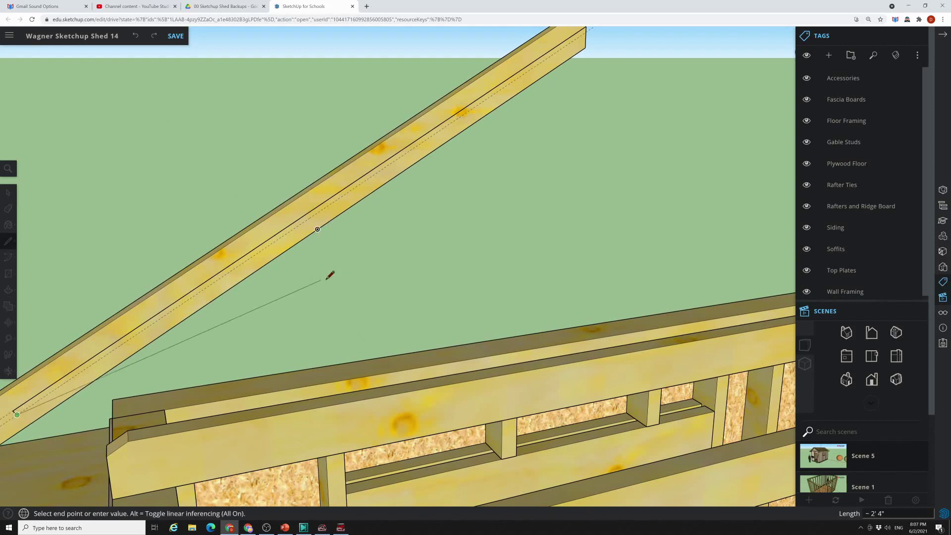
pyautogui.moveTo(328, 272); pyautogui.dragTo(307, 247, button='middle')
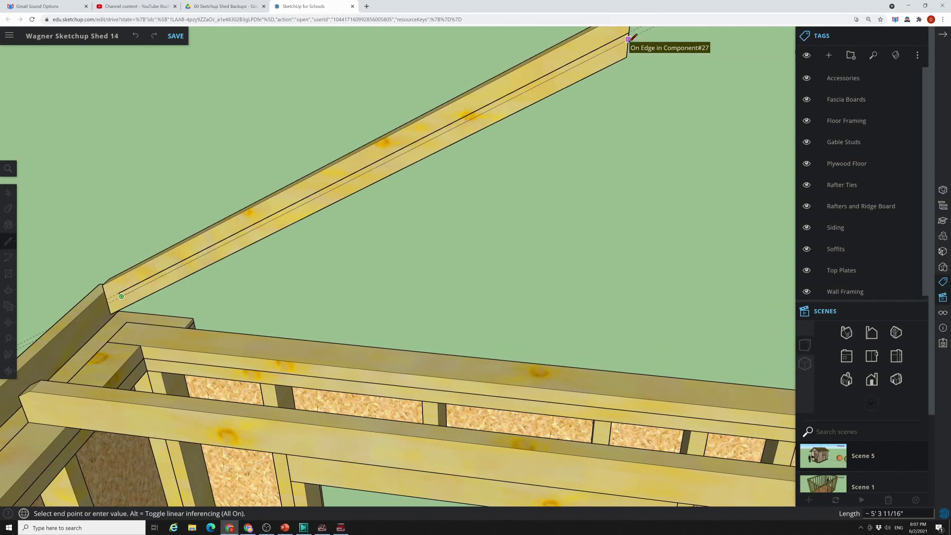
pyautogui.scroll(2, 628, 39)
pyautogui.scroll(-3, 624, 59)
pyautogui.scroll(5, 609, 57)
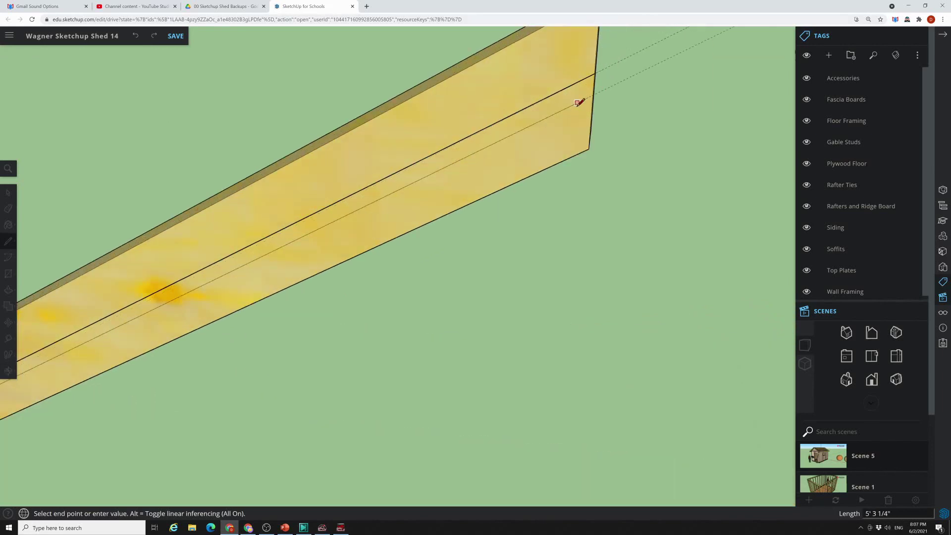
pyautogui.click(594, 73)
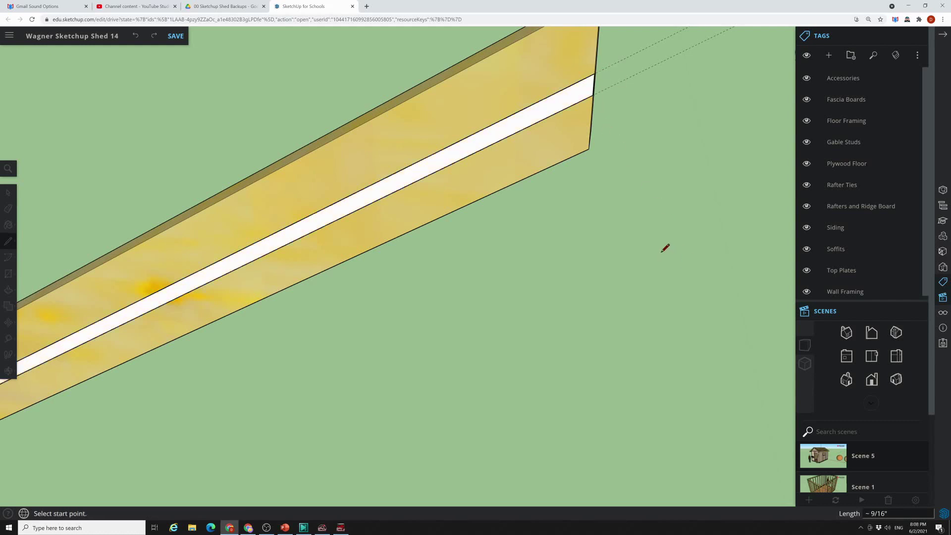
# Step: Unhide all of the hidden roof framing
pyautogui.scroll(-7, 654, 261)
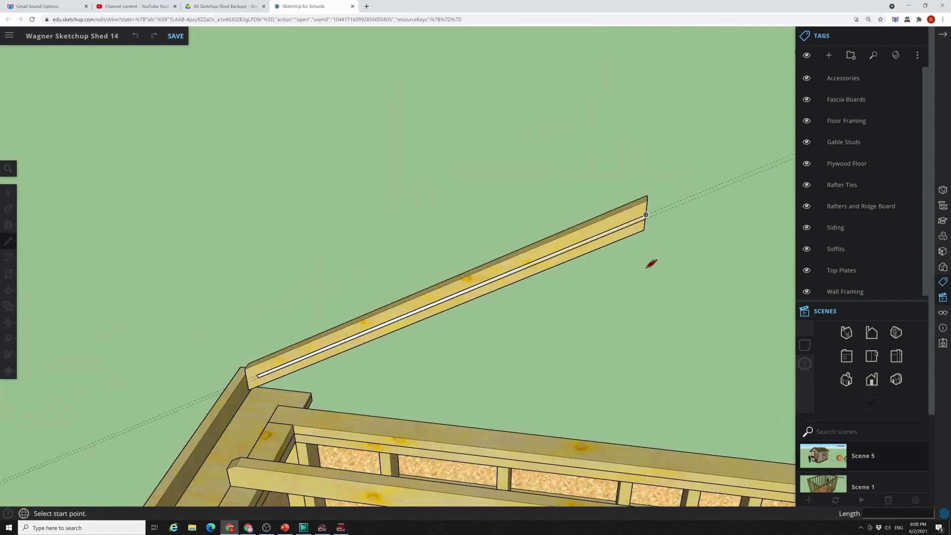
pyautogui.moveTo(464, 331); pyautogui.dragTo(730, 308, button='middle')
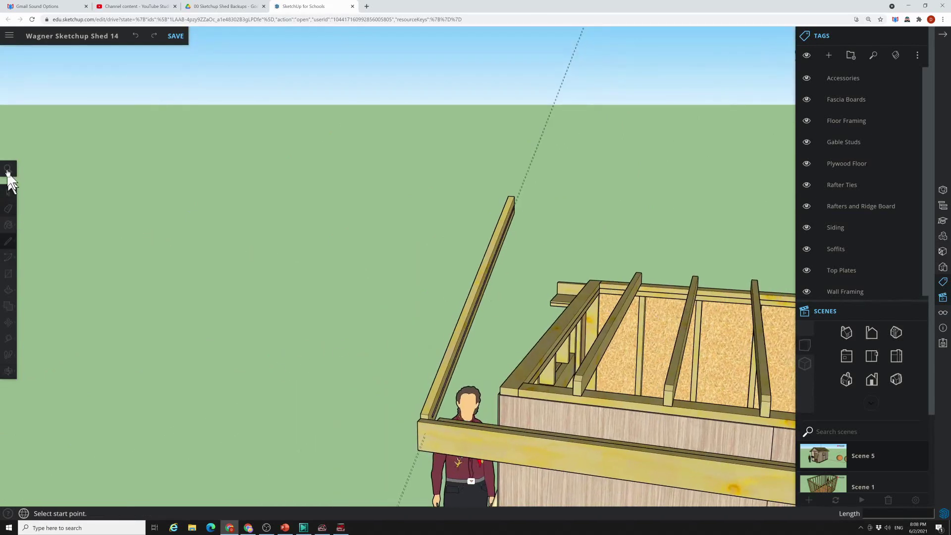
pyautogui.click(9, 171)
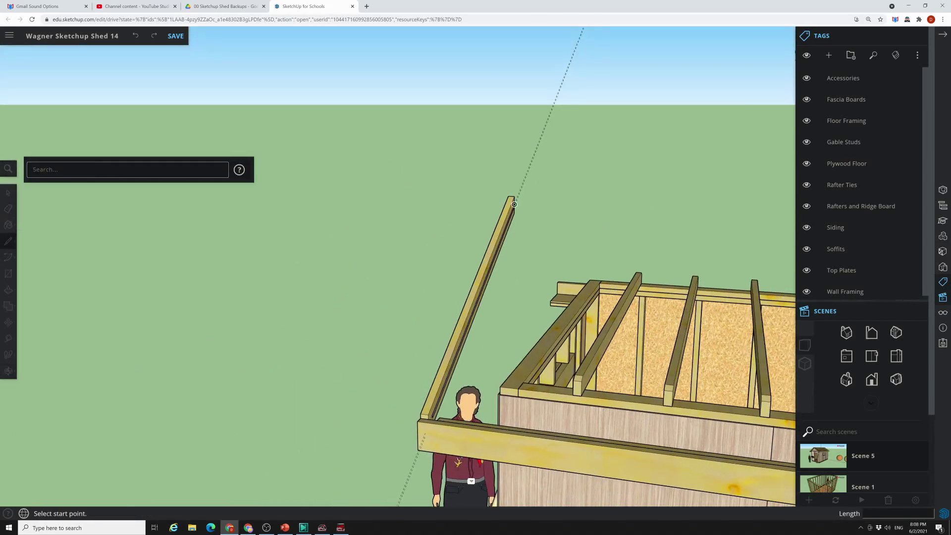
pyautogui.write('unh')
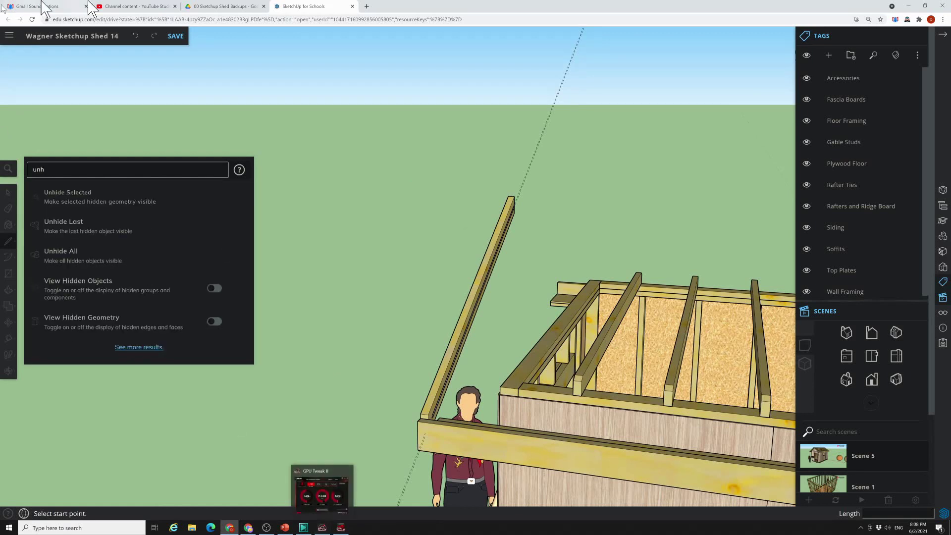
pyautogui.click(83, 266)
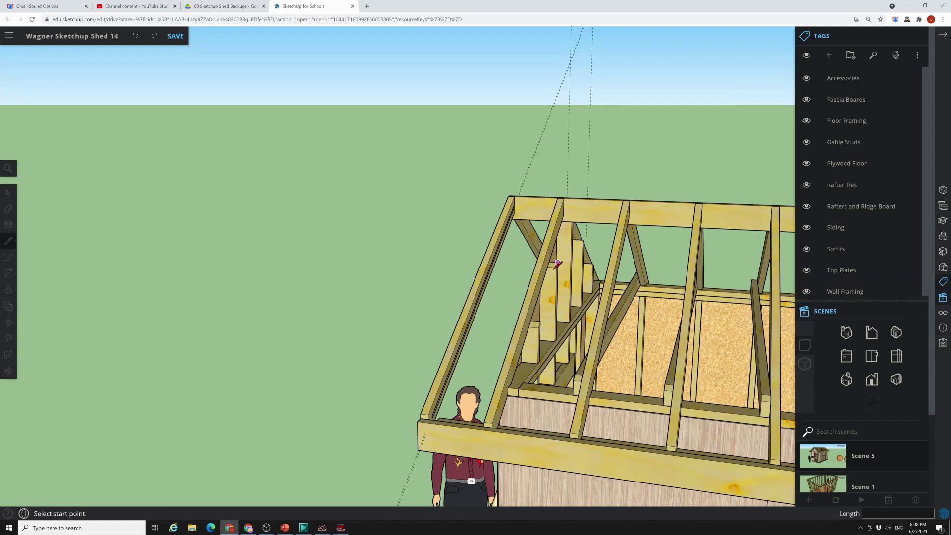
# Step: Push/Pull the strip face 10 1/8 in from the end rafter across to the neighbouring rafter to form a thin panel
pyautogui.scroll(4, 557, 267)
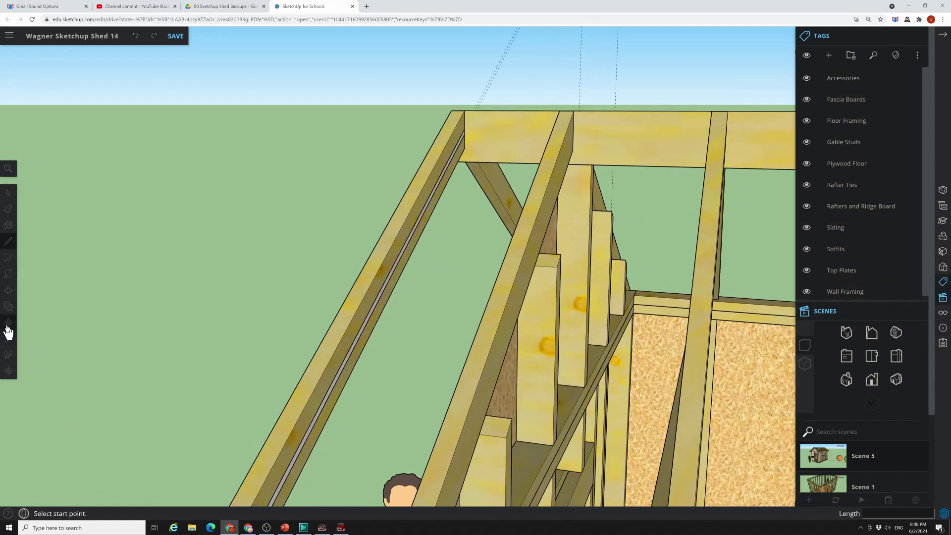
pyautogui.click(8, 290)
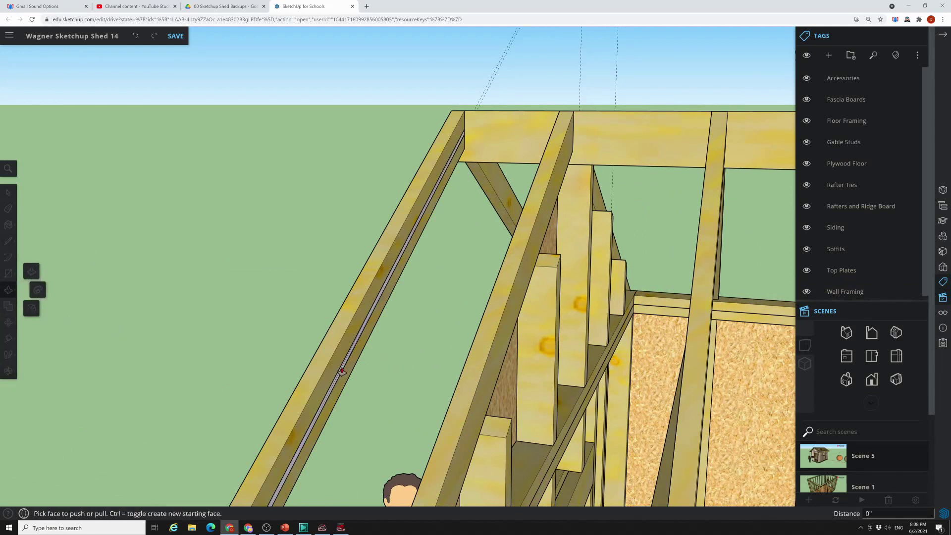
pyautogui.moveTo(342, 371); pyautogui.dragTo(436, 388)
pyautogui.moveTo(435, 388); pyautogui.dragTo(514, 346, button='middle')
pyautogui.moveTo(513, 347); pyautogui.dragTo(439, 346)
pyautogui.moveTo(440, 347); pyautogui.dragTo(599, 366, button='middle')
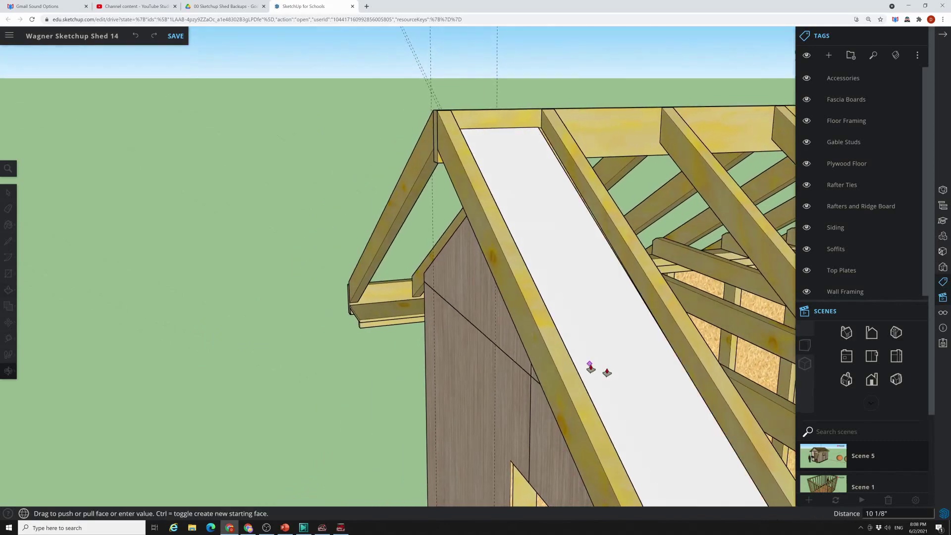
pyautogui.scroll(-3, 615, 435)
pyautogui.moveTo(656, 474); pyautogui.dragTo(503, 476, button='middle')
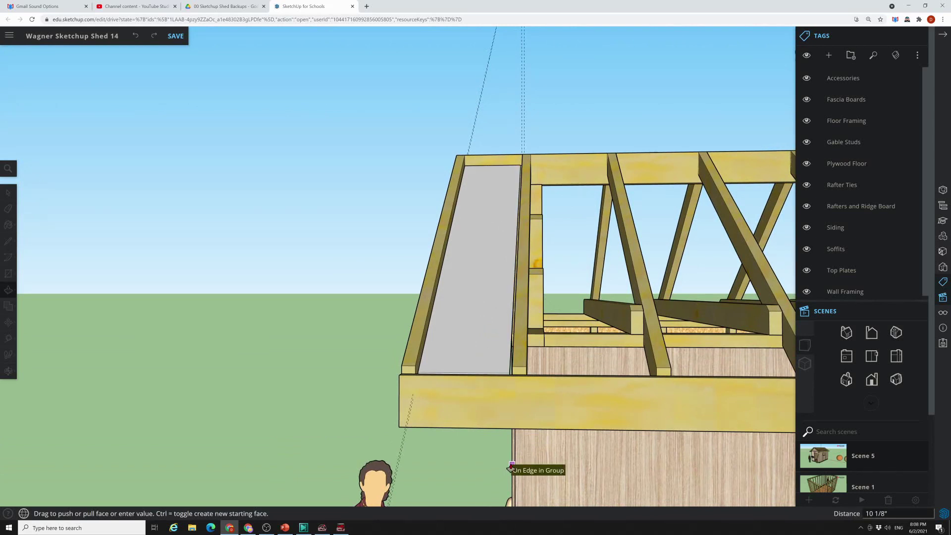
pyautogui.click(511, 467)
# Step: Select the new panel between the first two rafters and make it a component, keeping the default definition name and alignment
pyautogui.moveTo(303, 349); pyautogui.dragTo(749, 357, button='middle')
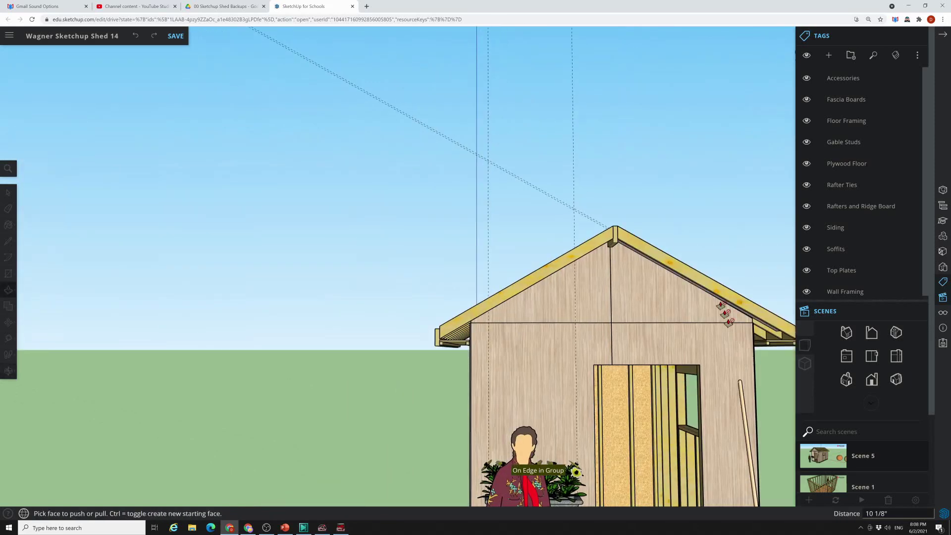
pyautogui.scroll(5, 658, 265)
pyautogui.moveTo(636, 331); pyautogui.dragTo(52, 405, button='middle')
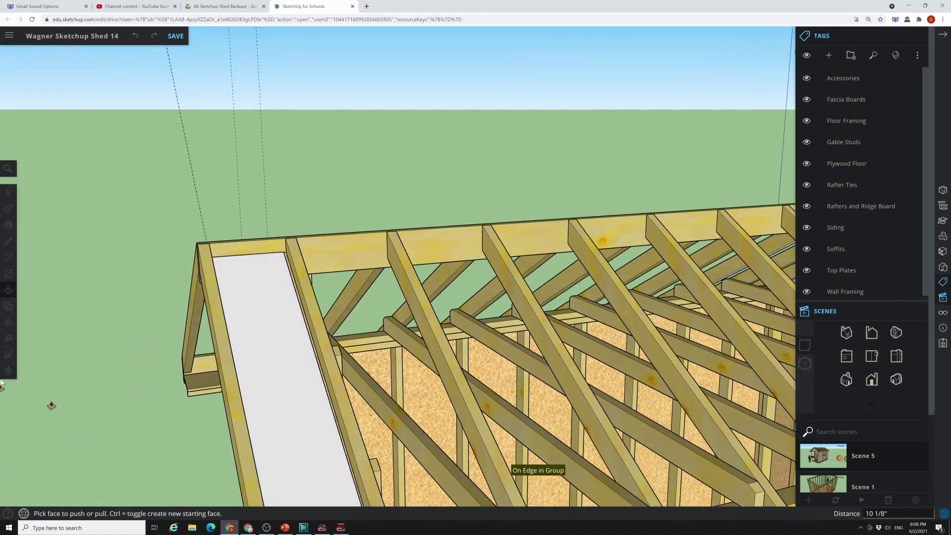
pyautogui.click(7, 194)
pyautogui.click(276, 396)
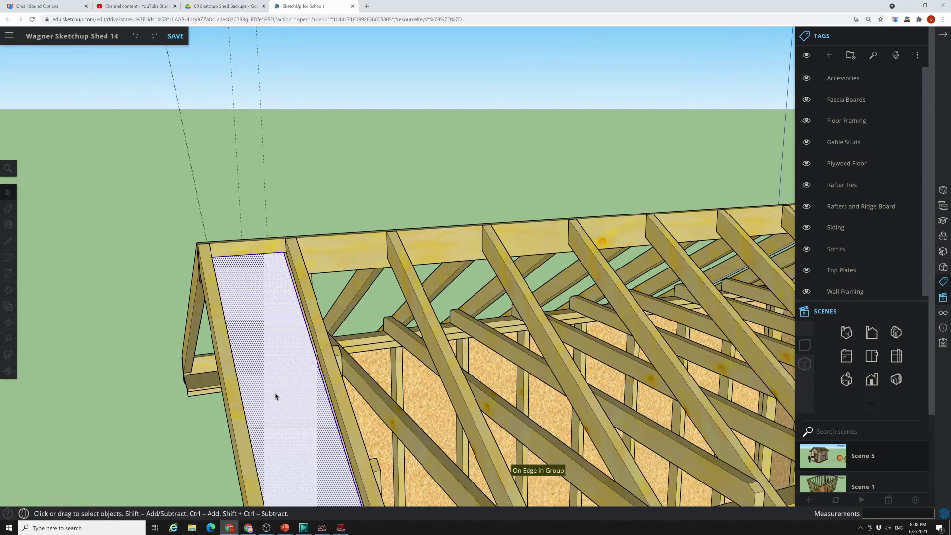
pyautogui.rightClick(278, 398)
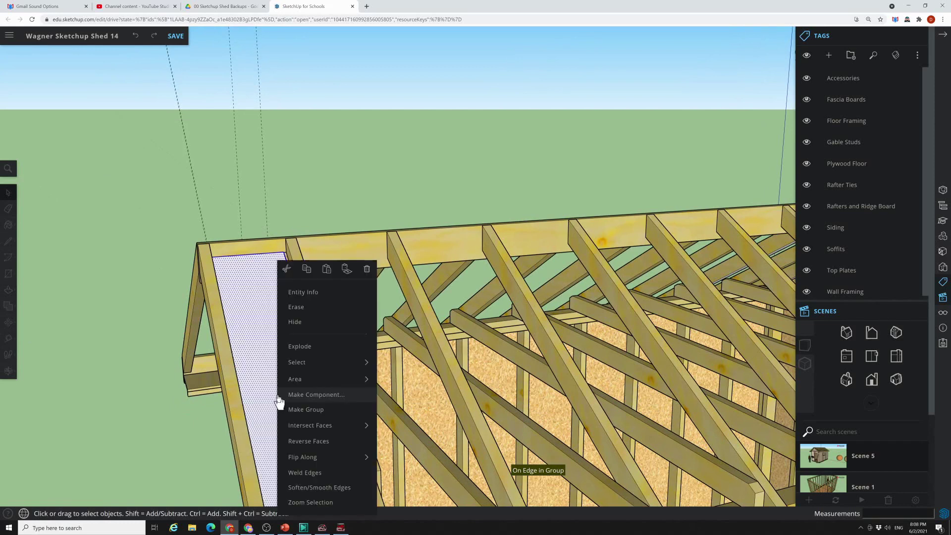
pyautogui.click(314, 395)
pyautogui.click(527, 387)
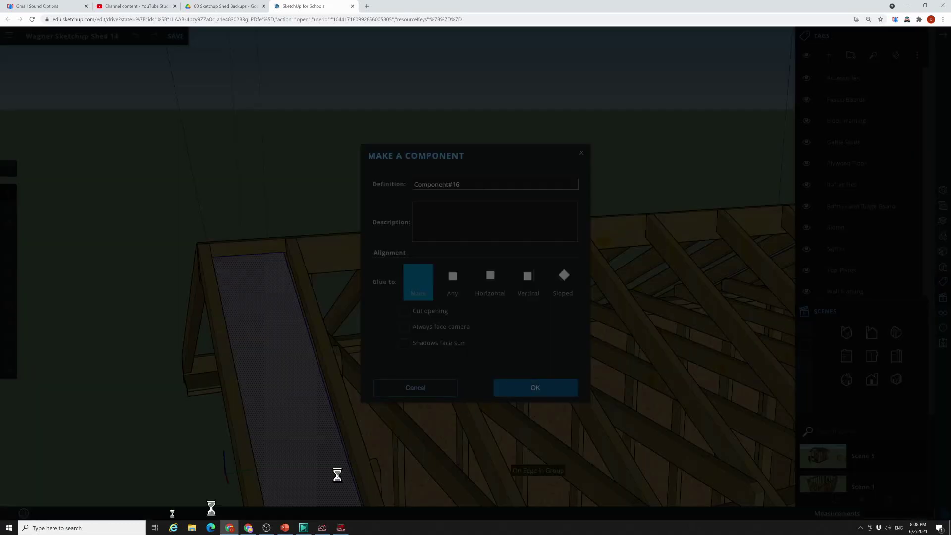
# Step: Sample the rafter's Wood Plywood Knots material and paint the panel component with it
pyautogui.moveTo(135, 436); pyautogui.dragTo(318, 410, button='middle')
pyautogui.scroll(2, 429, 451)
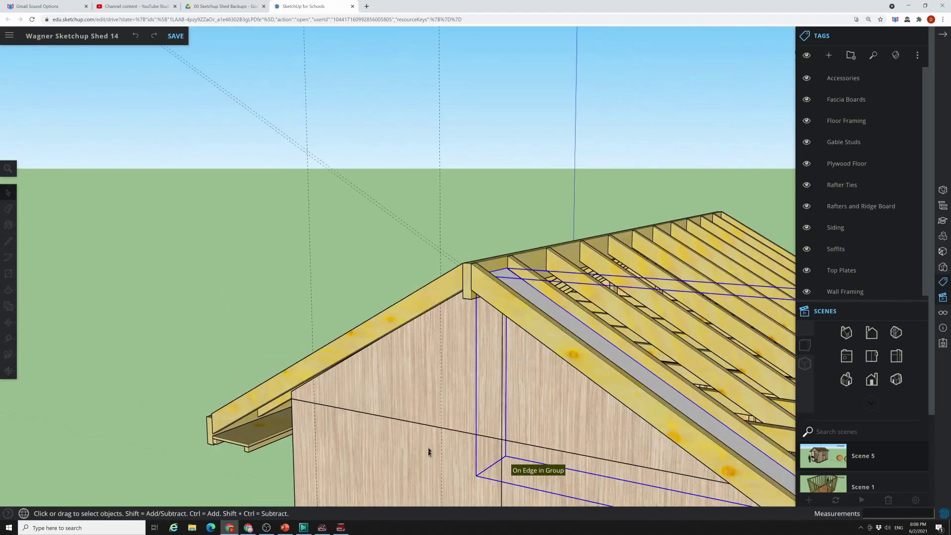
pyautogui.click(8, 227)
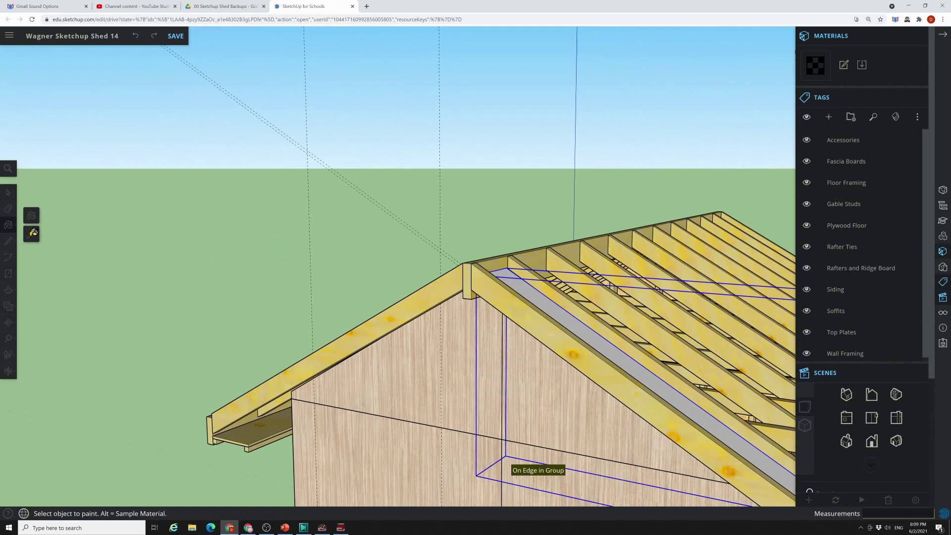
pyautogui.click(32, 233)
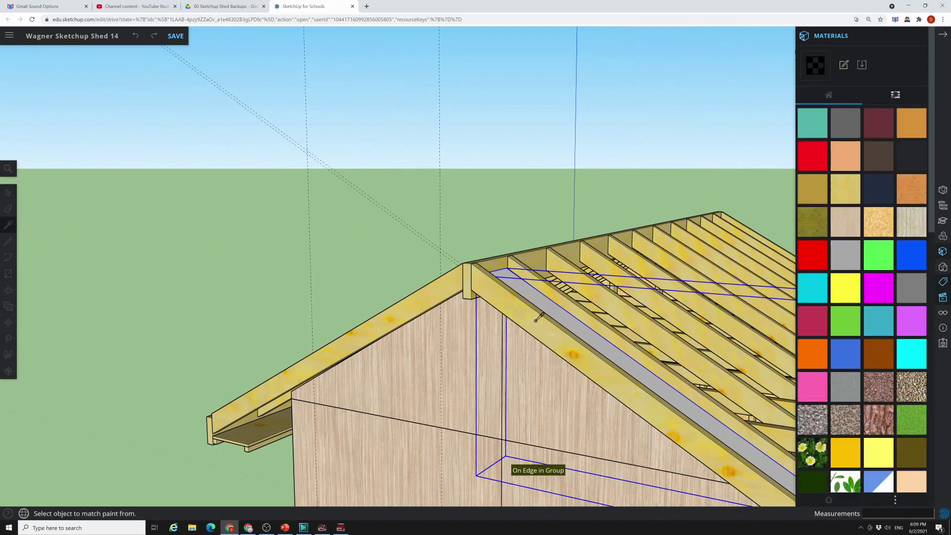
pyautogui.click(535, 320)
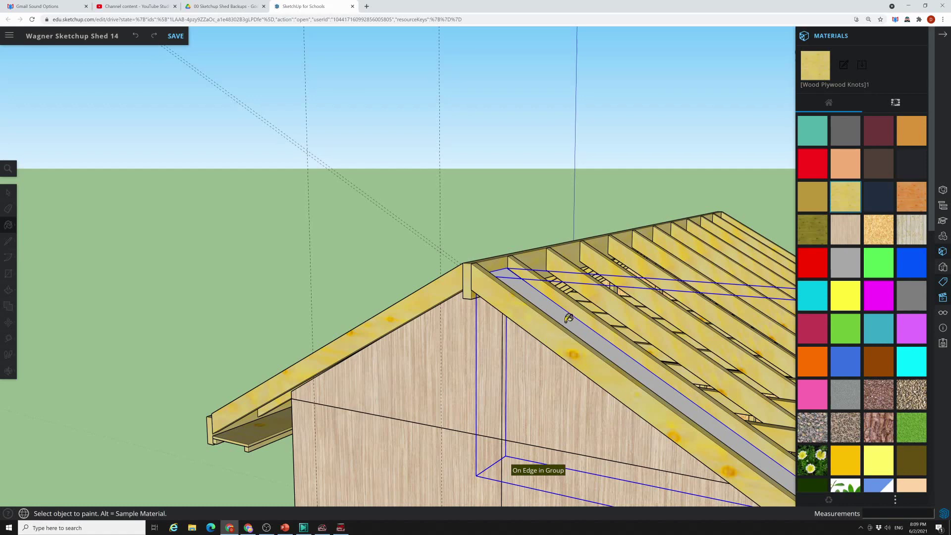
pyautogui.click(568, 319)
pyautogui.moveTo(342, 337); pyautogui.dragTo(499, 418, button='middle')
pyautogui.moveTo(719, 430); pyautogui.dragTo(688, 380, button='middle')
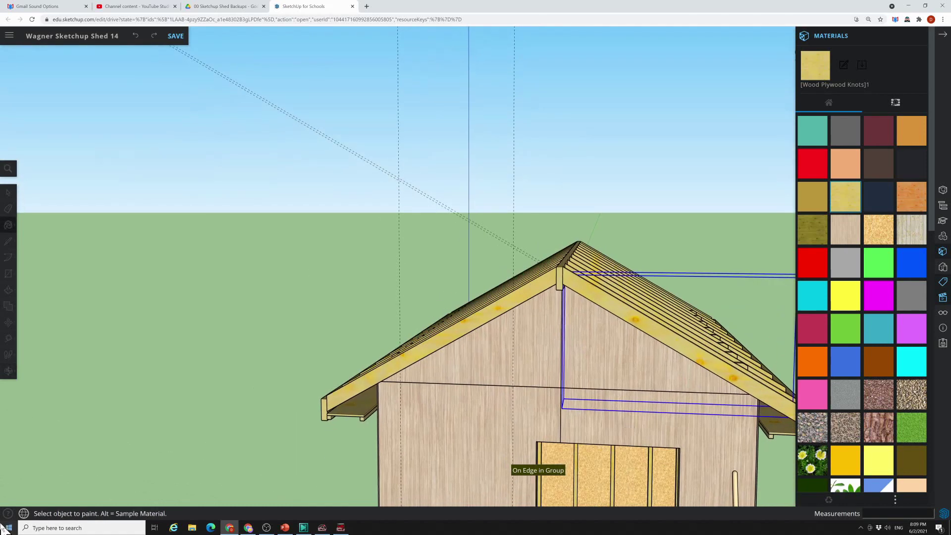
pyautogui.click(9, 323)
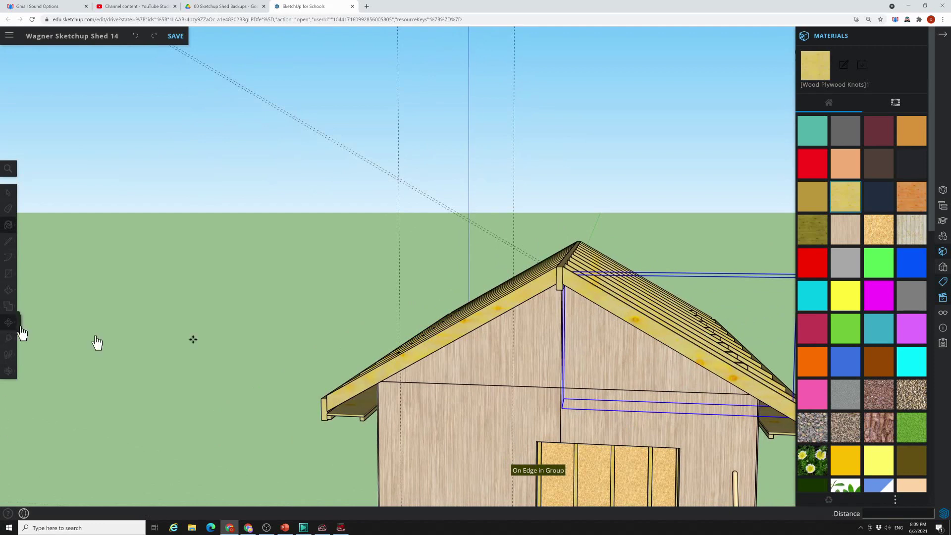
pyautogui.moveTo(654, 345); pyautogui.dragTo(653, 353, button='middle')
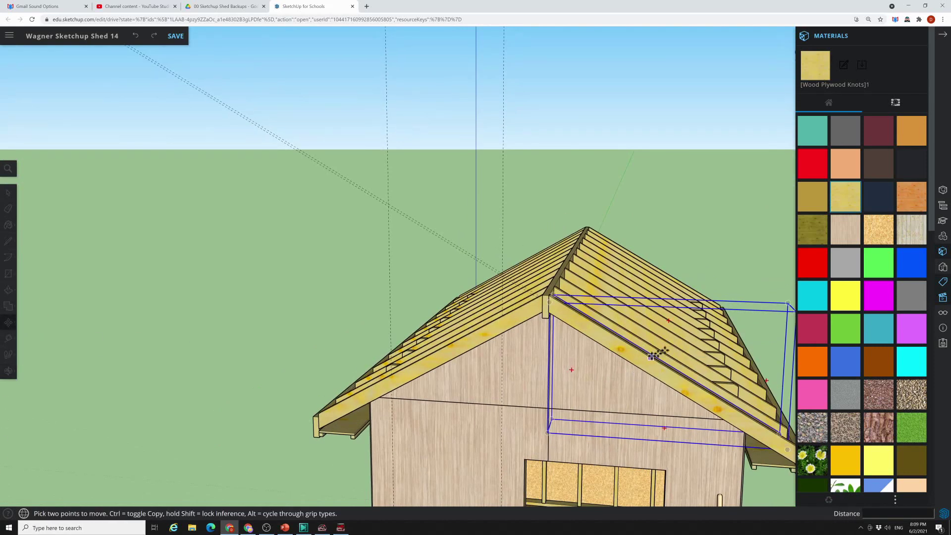
pyautogui.click(761, 311)
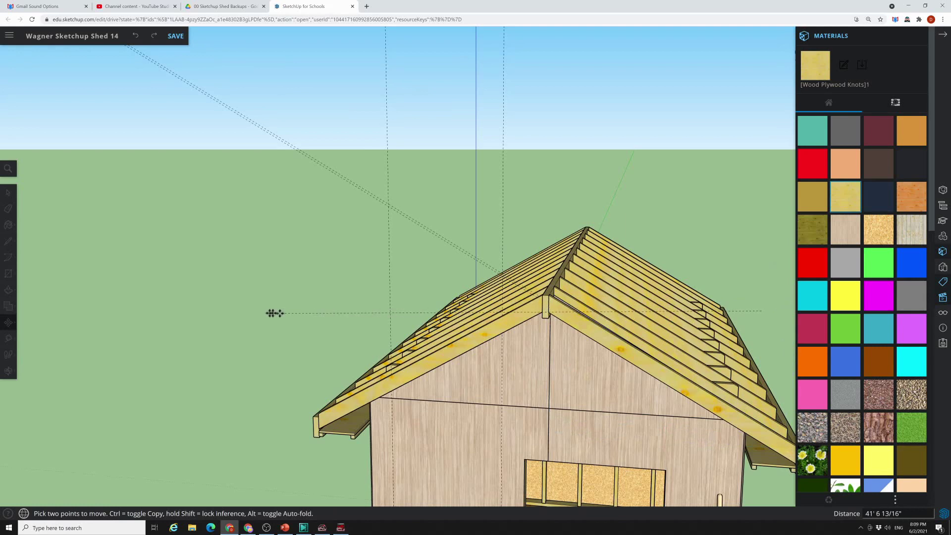
pyautogui.press('ctrl')
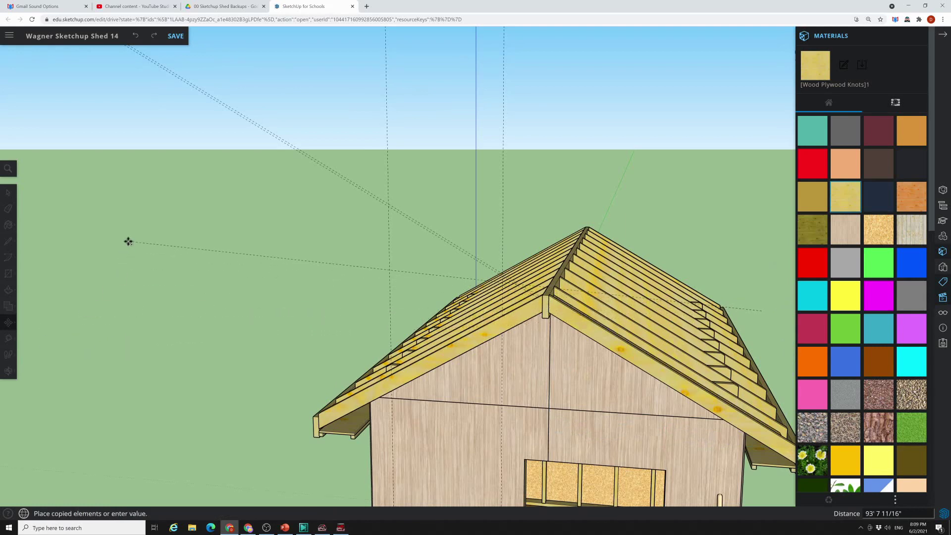
pyautogui.scroll(-6, 198, 252)
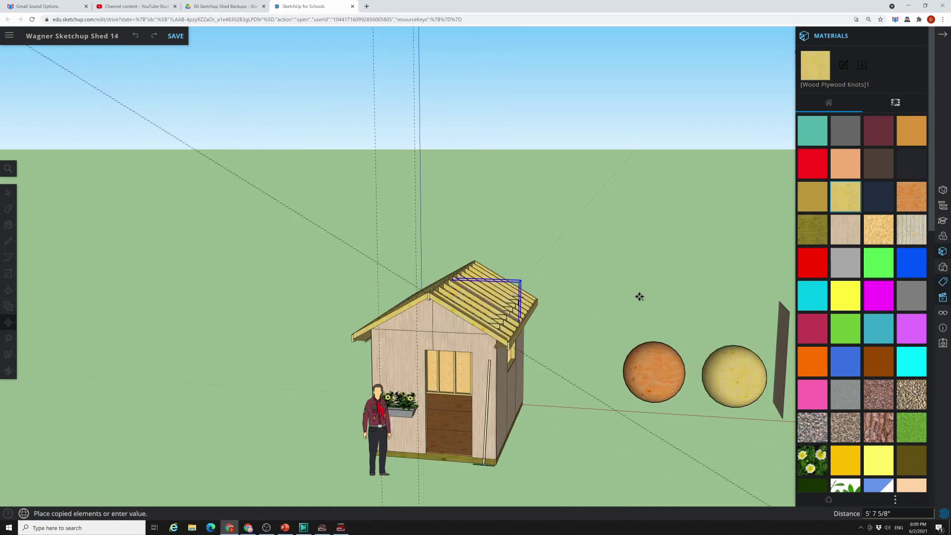
pyautogui.press('Escape')
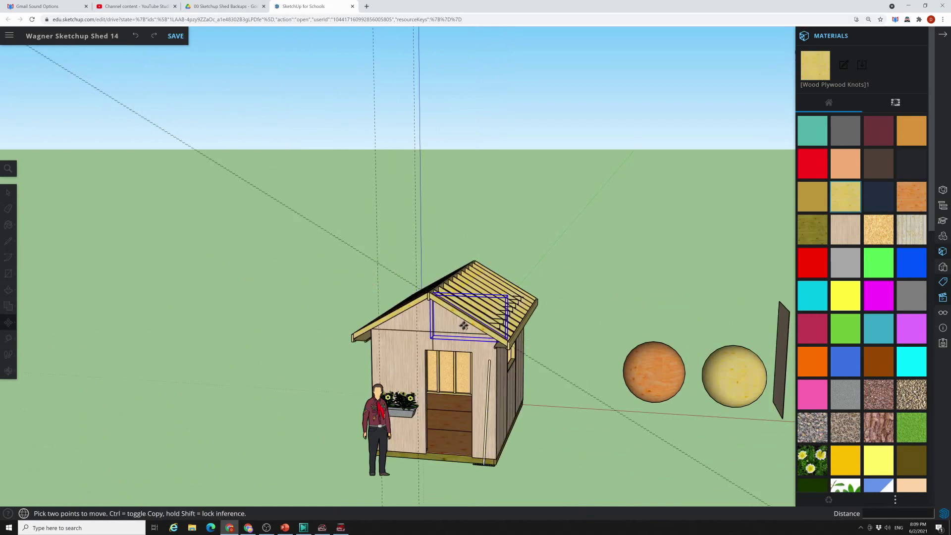
# Step: Copy the painted panel component along the red axis to open space about 10' 11" beyond the opposite roof slope
pyautogui.scroll(5, 463, 325)
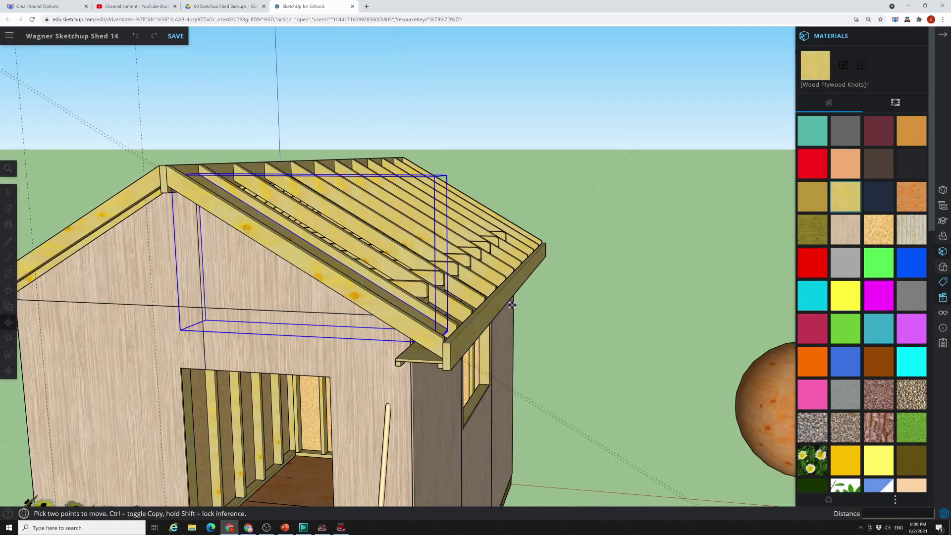
pyautogui.scroll(-4, 511, 305)
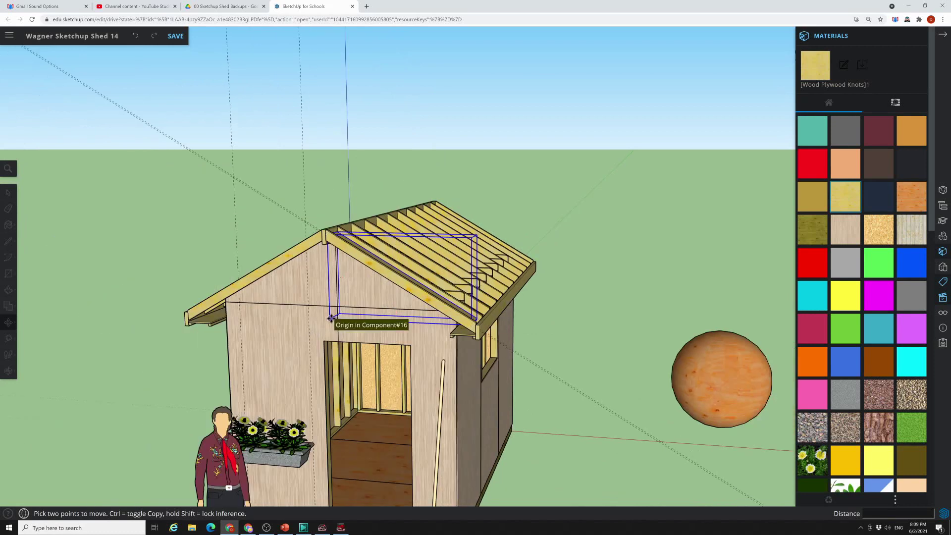
pyautogui.moveTo(355, 293); pyautogui.dragTo(352, 332, button='middle')
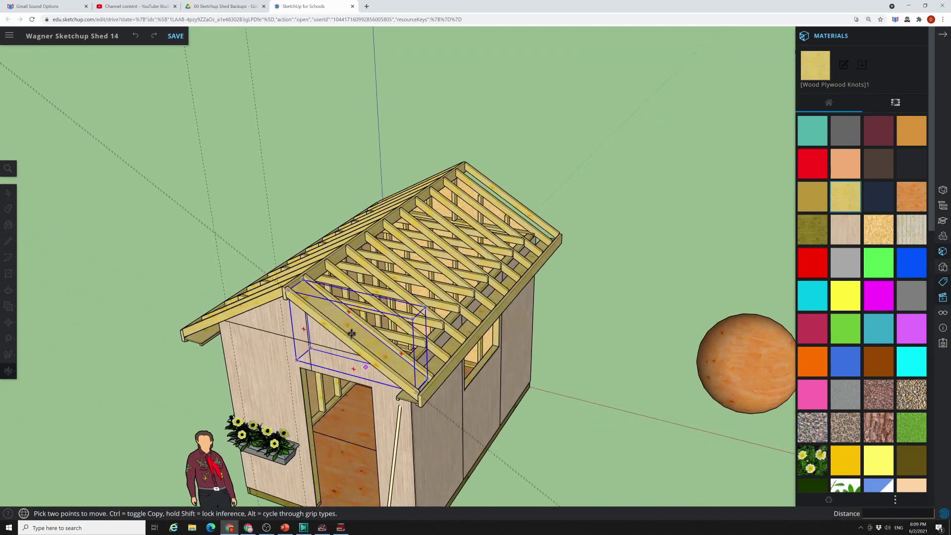
pyautogui.click(352, 332)
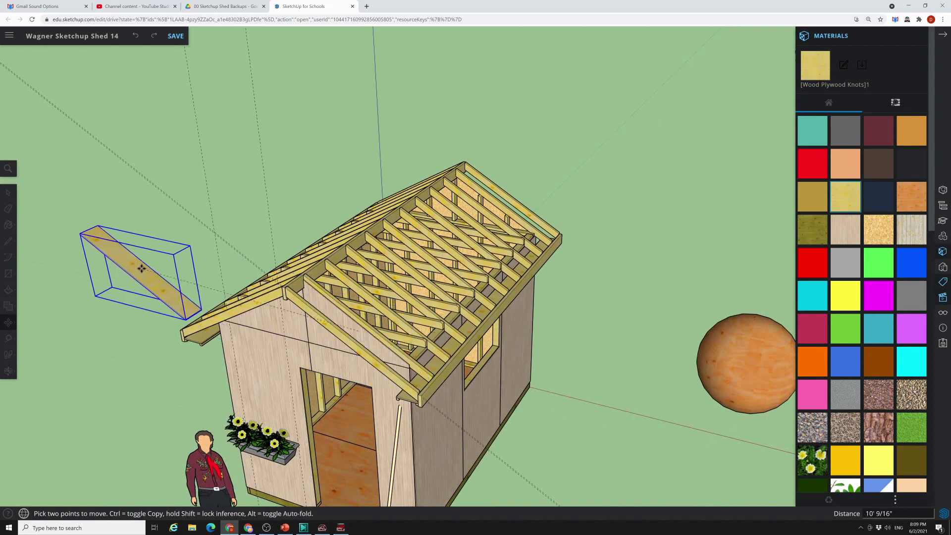
pyautogui.press('ctrl')
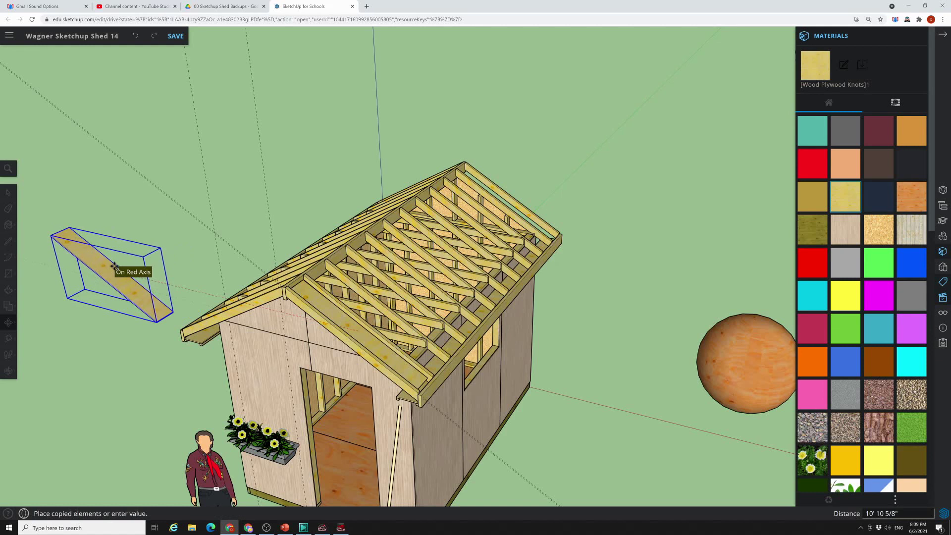
pyautogui.click(115, 267)
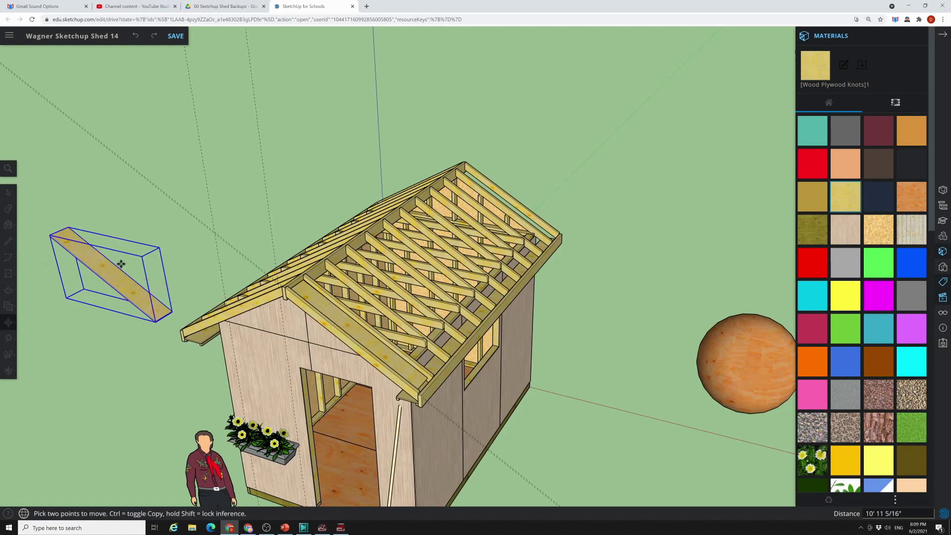
# Step: Flip the copied panel along the component's red axis so it mirrors the original slope
pyautogui.rightClick(123, 291)
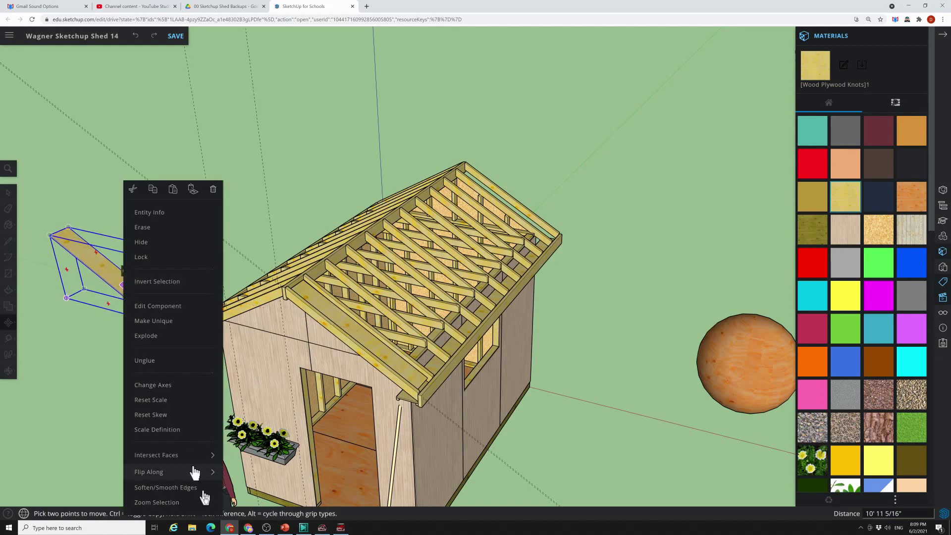
pyautogui.moveTo(205, 477)
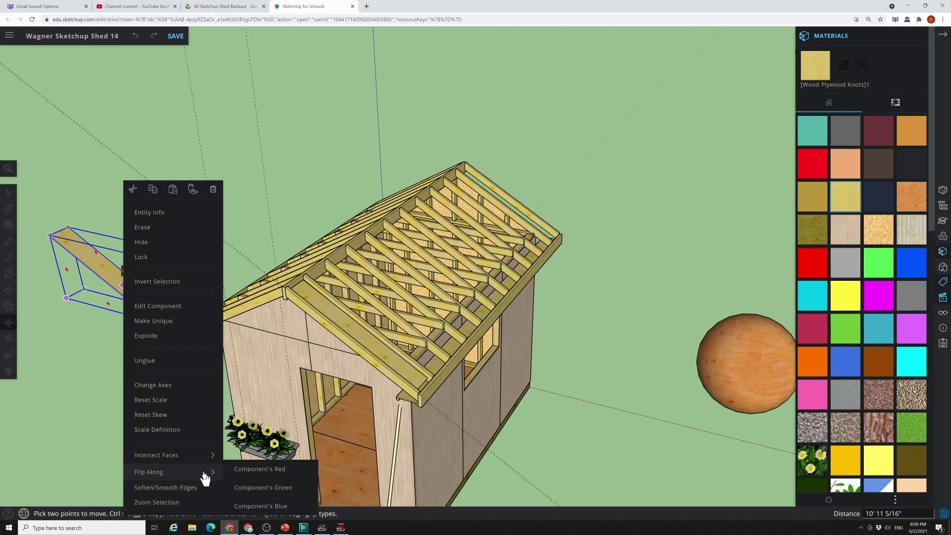
pyautogui.click(257, 476)
# Step: Copy the flipped panel from its upper end corner to the ridge, between the first two rafters of the opposite slope
pyautogui.moveTo(253, 467); pyautogui.dragTo(447, 414, button='middle')
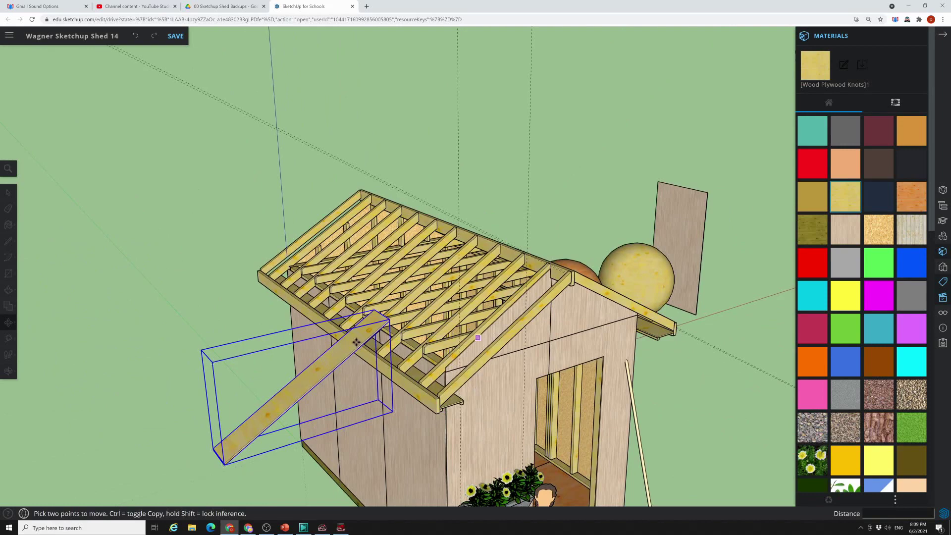
pyautogui.scroll(5, 356, 341)
pyautogui.scroll(5, 441, 312)
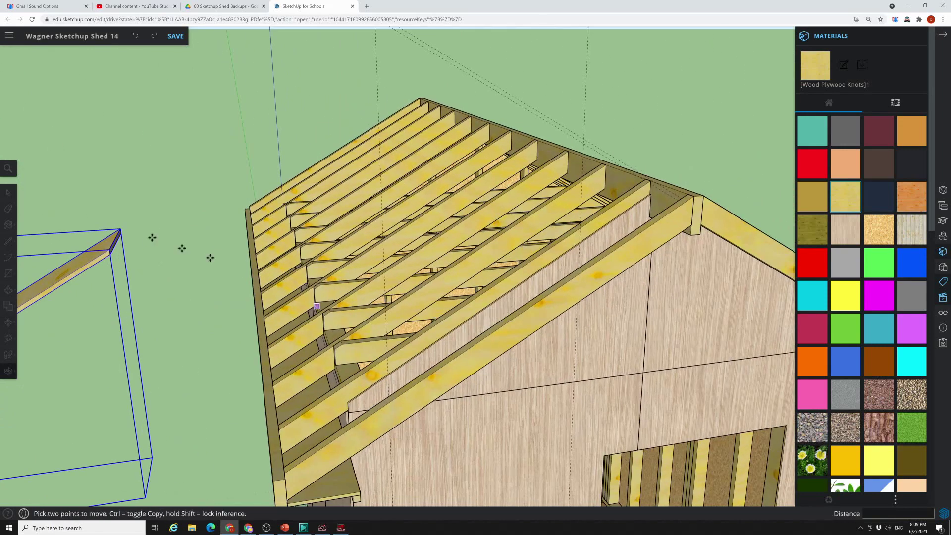
pyautogui.click(110, 250)
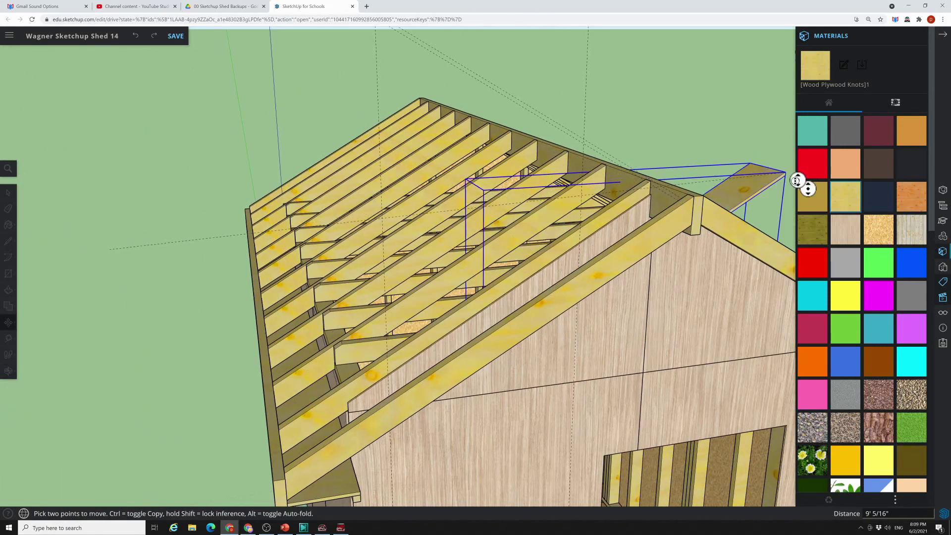
pyautogui.click(277, 426)
pyautogui.moveTo(278, 426); pyautogui.dragTo(593, 344, button='middle')
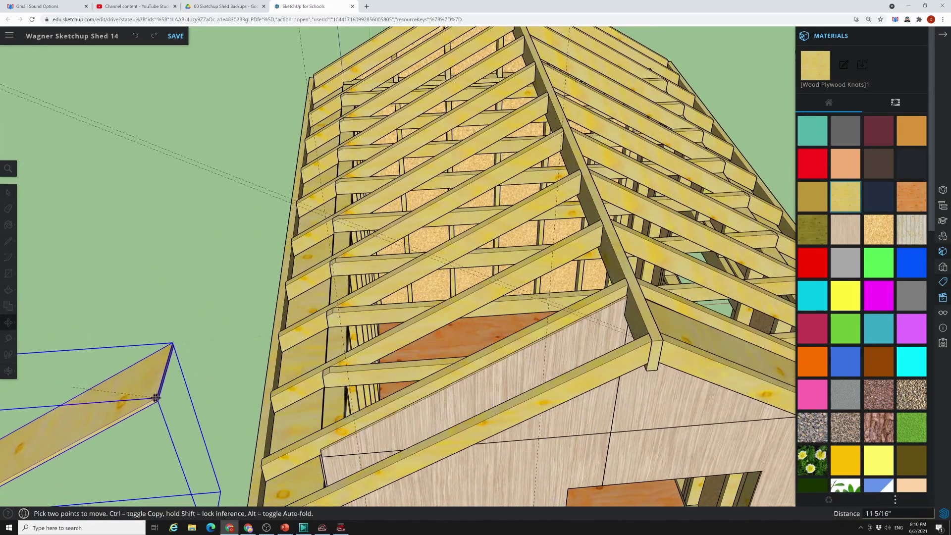
pyautogui.press('ctrl')
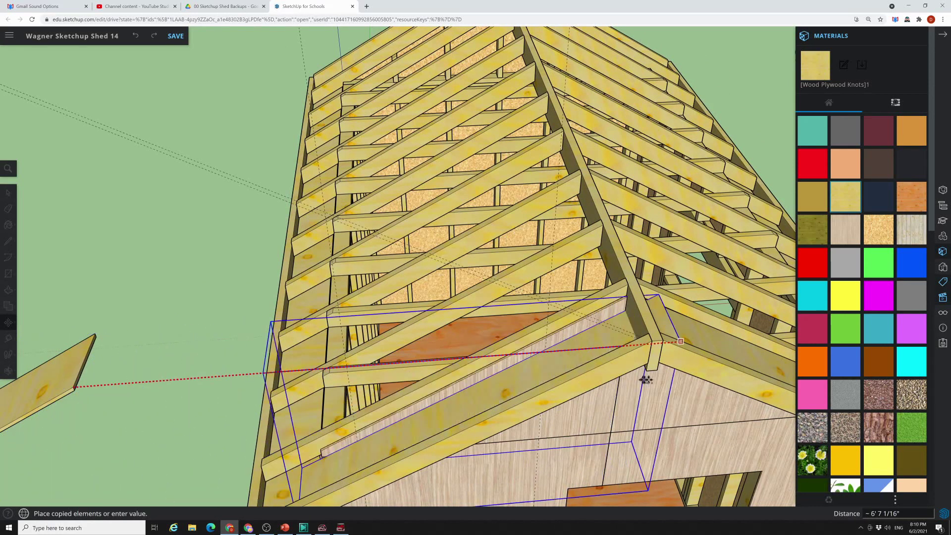
pyautogui.click(649, 341)
# Step: Hide the Rafters and Ridge Board tag to inspect how the two end panels sit at the gable peak
pyautogui.moveTo(675, 398); pyautogui.dragTo(564, 320, button='middle')
pyautogui.scroll(-2, 564, 238)
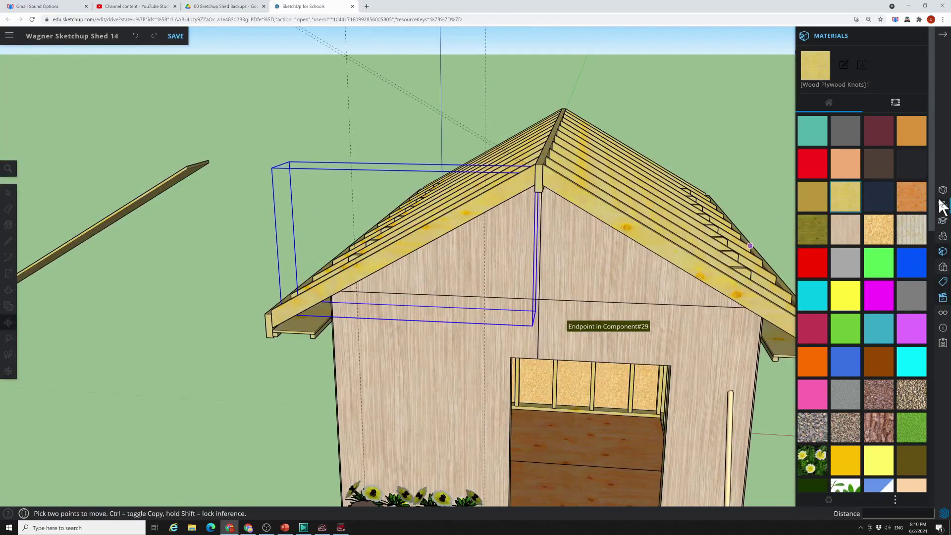
pyautogui.click(943, 285)
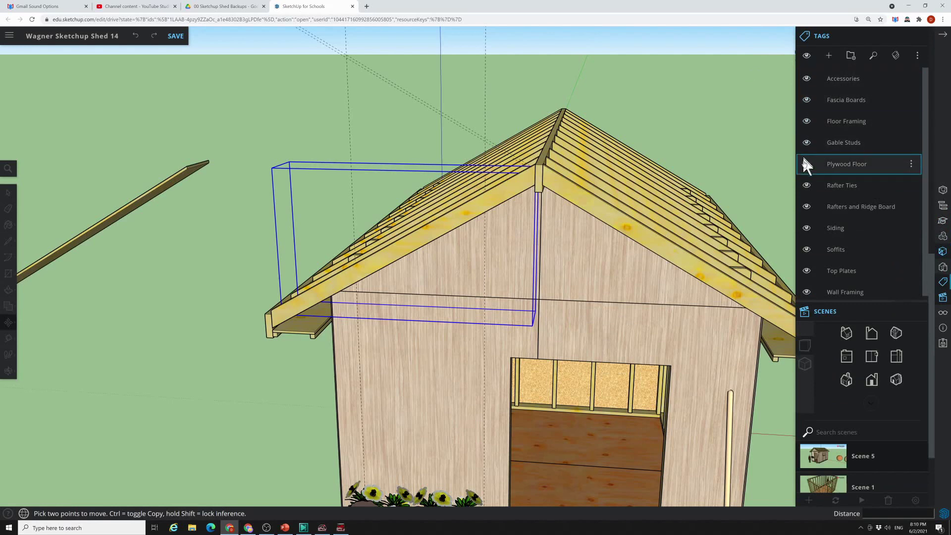
pyautogui.click(806, 208)
pyautogui.scroll(3, 550, 198)
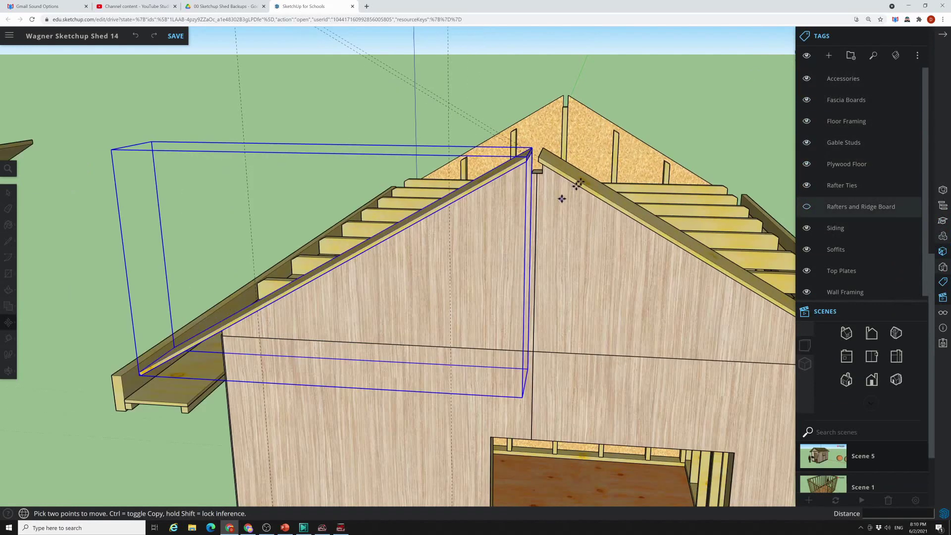
pyautogui.click(667, 84)
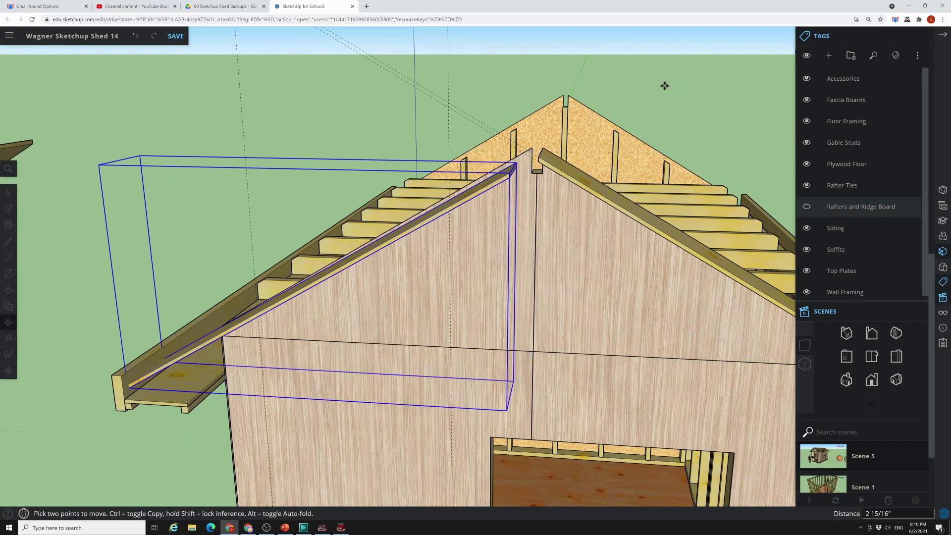
pyautogui.press('Escape')
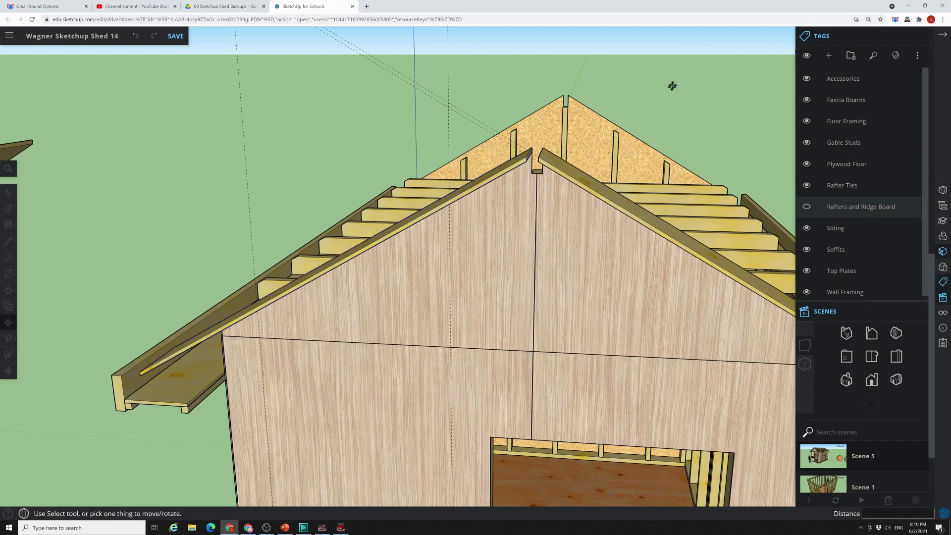
pyautogui.moveTo(672, 86); pyautogui.dragTo(681, 51, button='middle')
pyautogui.scroll(3, 639, 121)
pyautogui.moveTo(638, 121); pyautogui.dragTo(580, 182, button='middle')
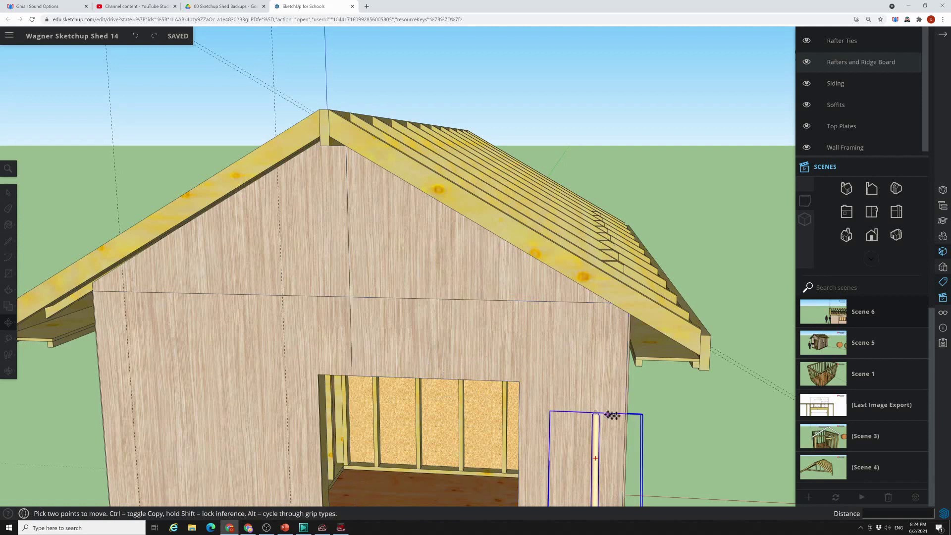
# Step: Turn off the visibility of the Rafters and Ridge Board tag again, exposing the end panels above the gable siding
pyautogui.moveTo(703, 431); pyautogui.dragTo(616, 379, button='middle')
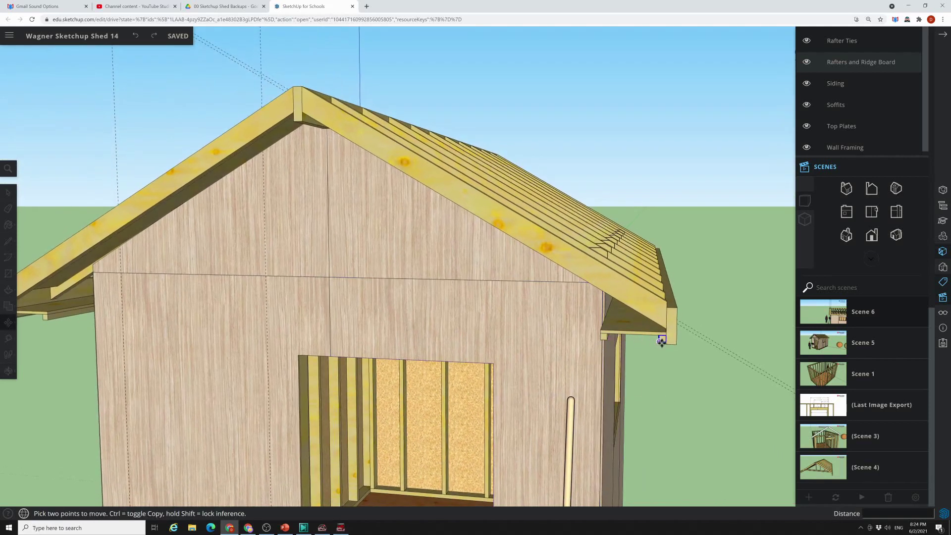
pyautogui.moveTo(258, 221); pyautogui.dragTo(306, 241, button='middle')
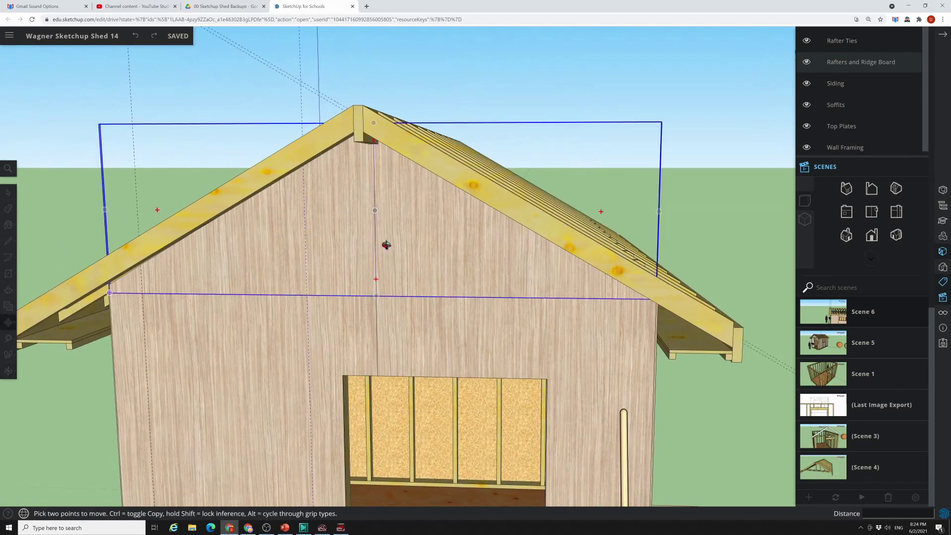
pyautogui.moveTo(387, 245); pyautogui.dragTo(431, 238, button='middle')
pyautogui.scroll(2, 532, 291)
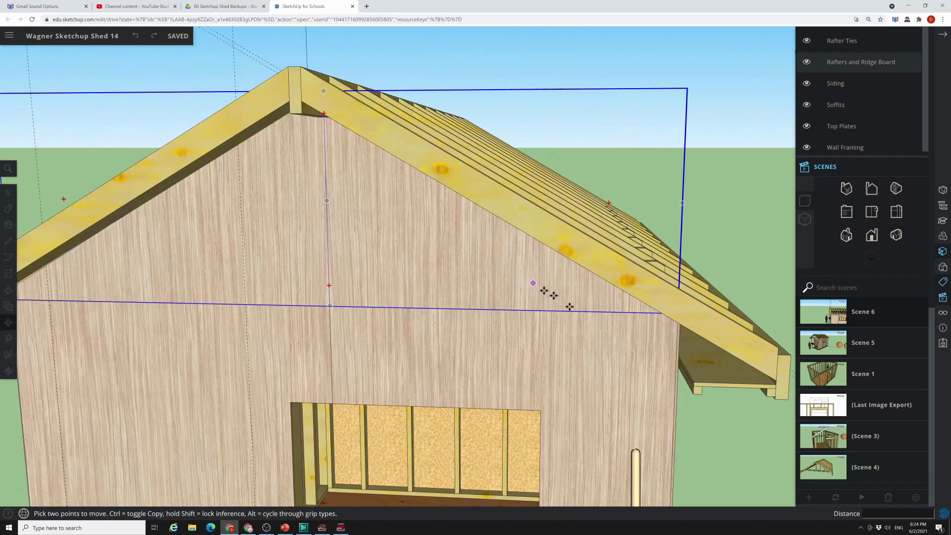
pyautogui.scroll(3, 831, 118)
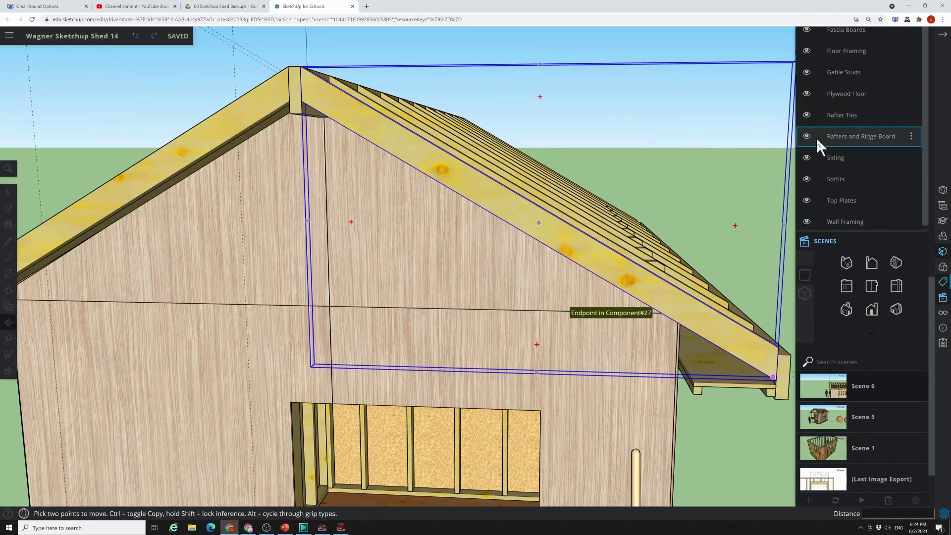
pyautogui.click(807, 137)
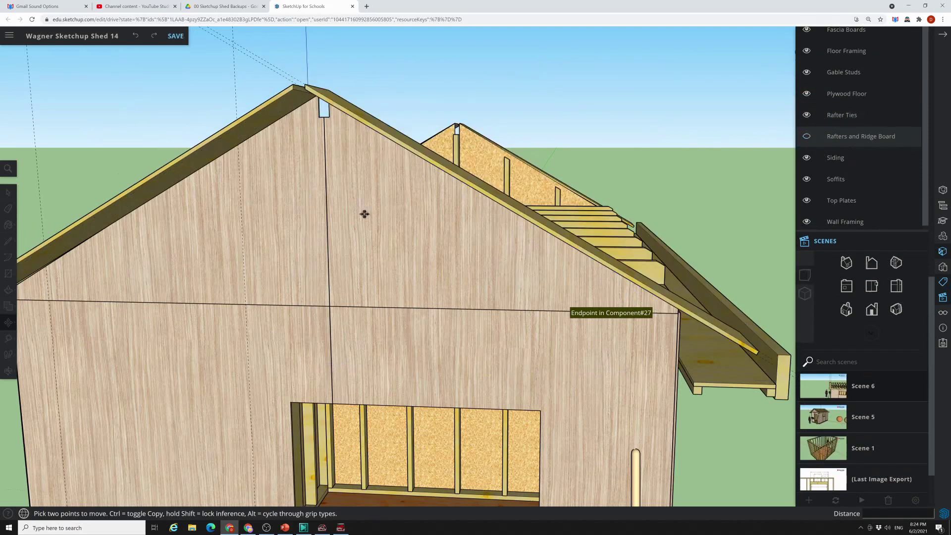
# Step: Place a Tape Measure guide parallel to the sloping edge of the gable overhang end panel, on the slope toward the leaning pole
pyautogui.moveTo(391, 220); pyautogui.dragTo(417, 219, button='middle')
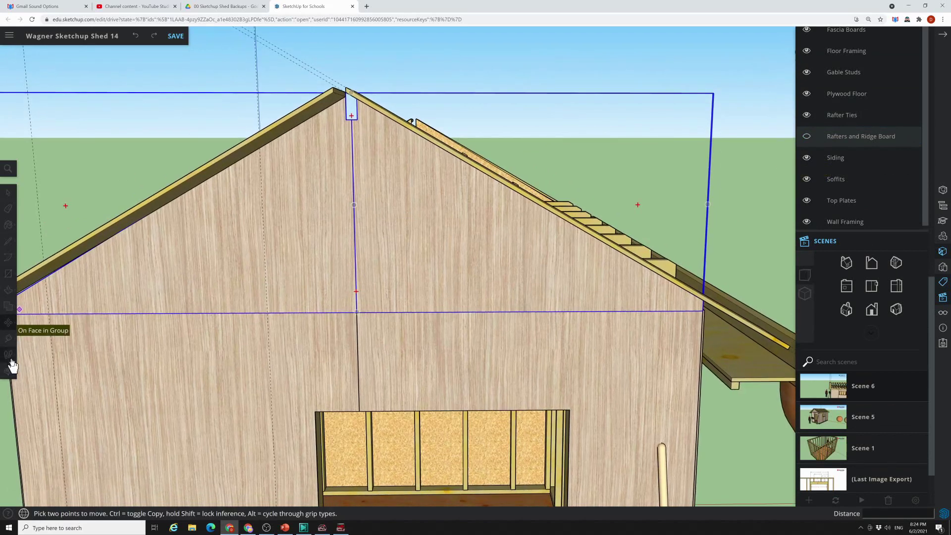
pyautogui.click(10, 341)
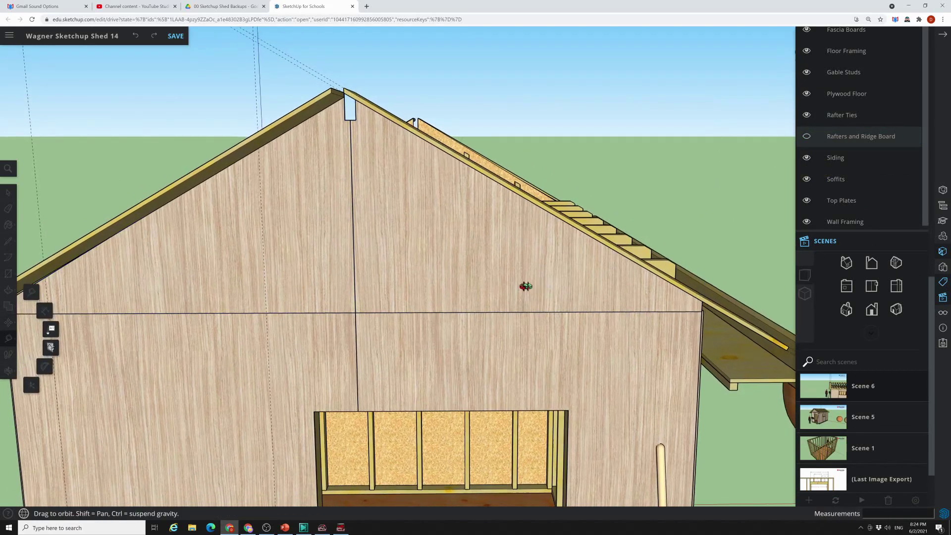
pyautogui.moveTo(520, 282); pyautogui.dragTo(527, 268, button='middle')
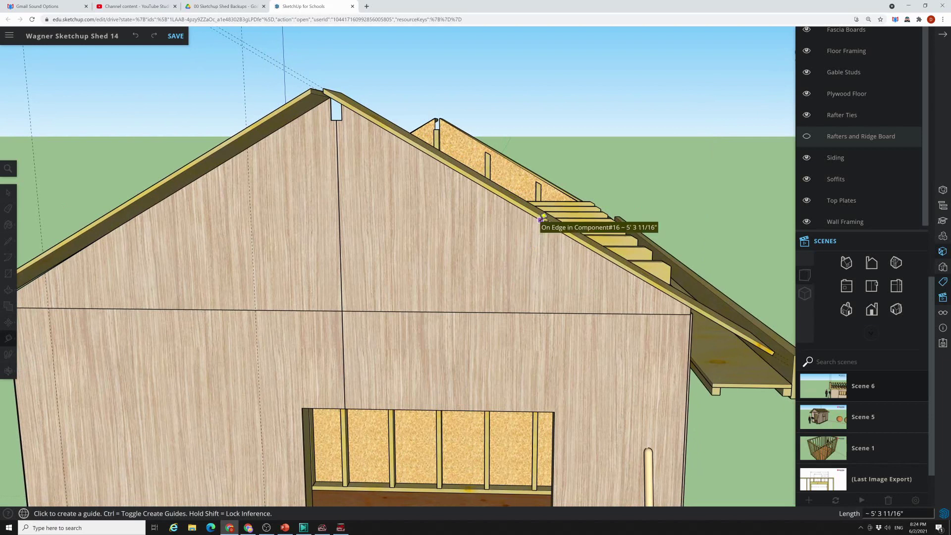
pyautogui.click(541, 220)
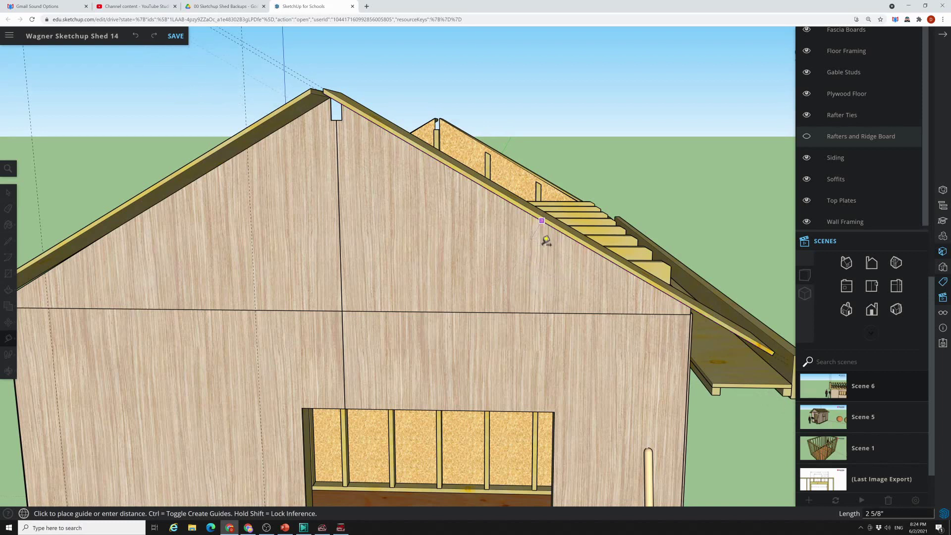
pyautogui.moveTo(547, 250); pyautogui.dragTo(473, 233, button='middle')
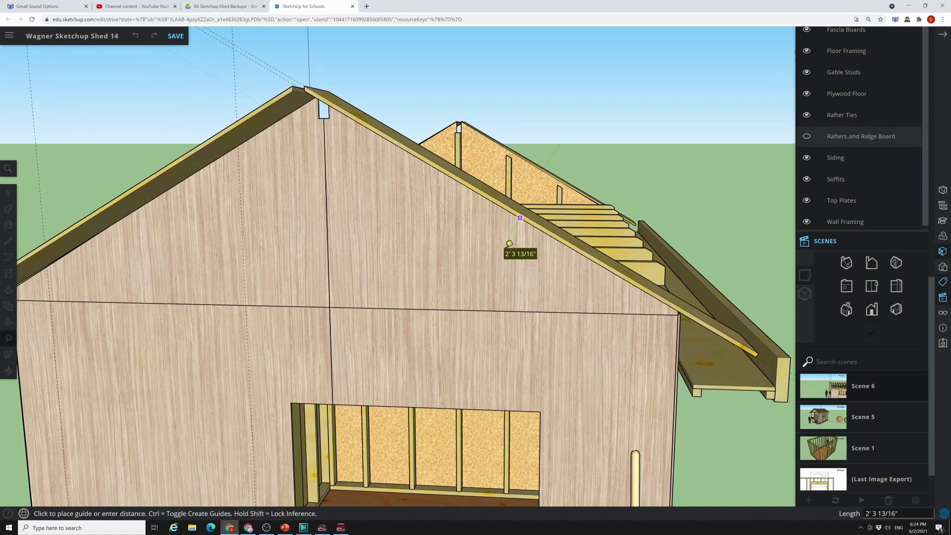
pyautogui.moveTo(520, 266); pyautogui.dragTo(479, 181, button='middle')
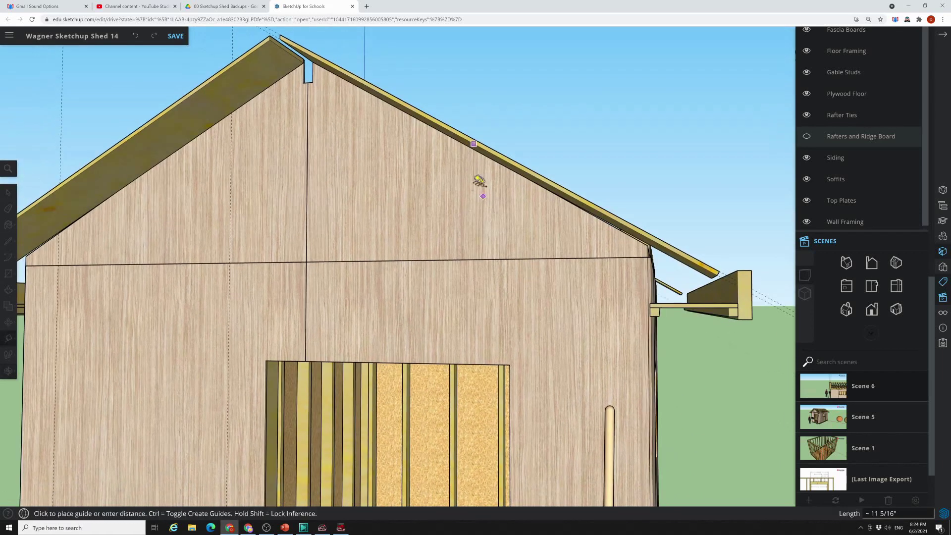
pyautogui.click(474, 144)
pyautogui.click(462, 164)
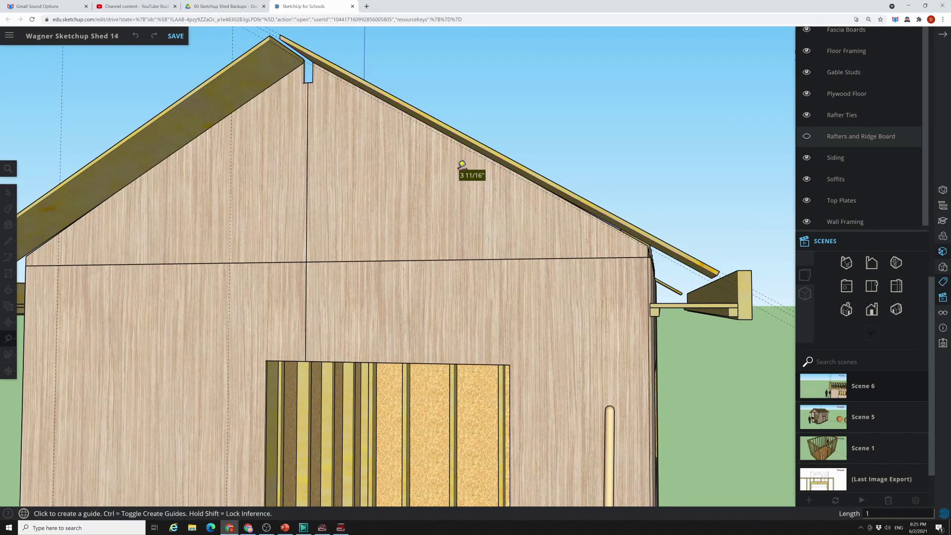
# Step: Outline a narrow strip along the end panel's sloping edge with the Line tool, from the ridge to the eave, closing it into a face
pyautogui.moveTo(381, 93); pyautogui.dragTo(386, 142, button='middle')
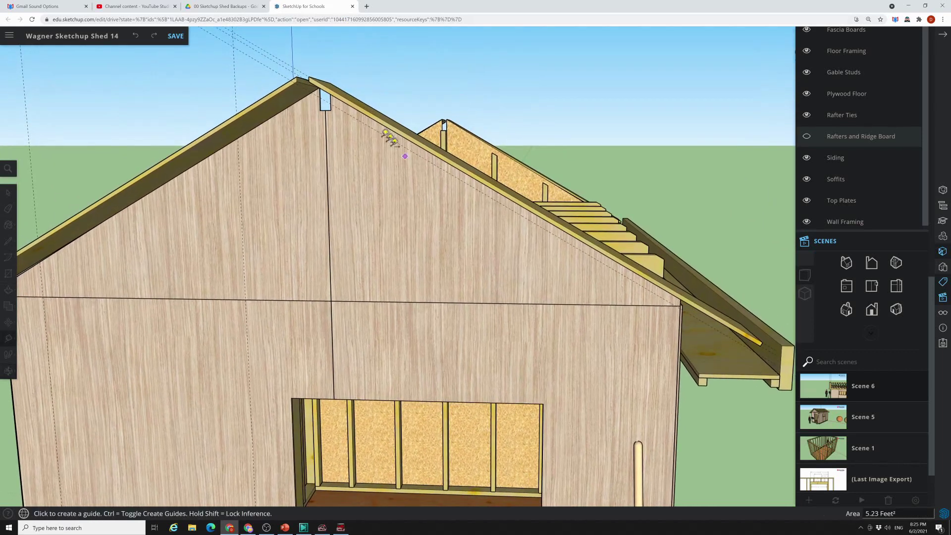
pyautogui.scroll(3, 304, 75)
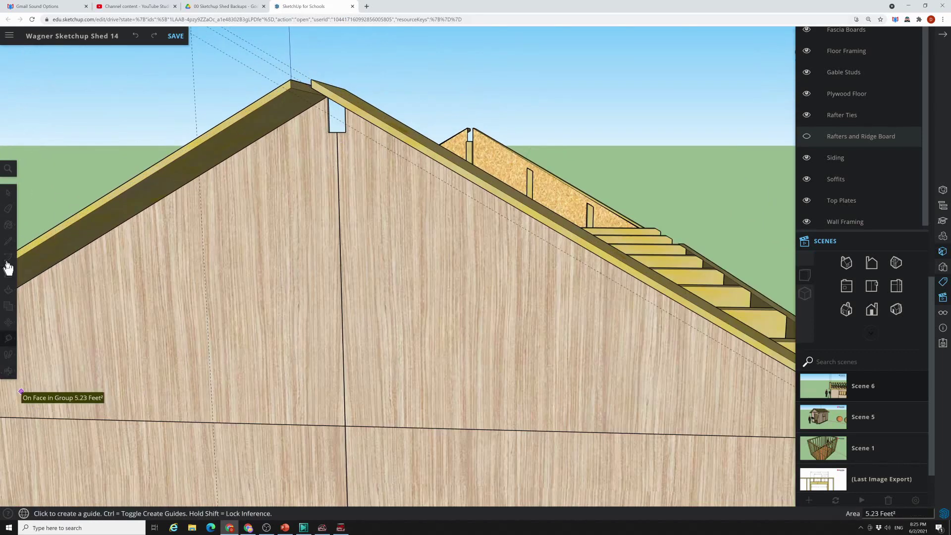
pyautogui.click(9, 242)
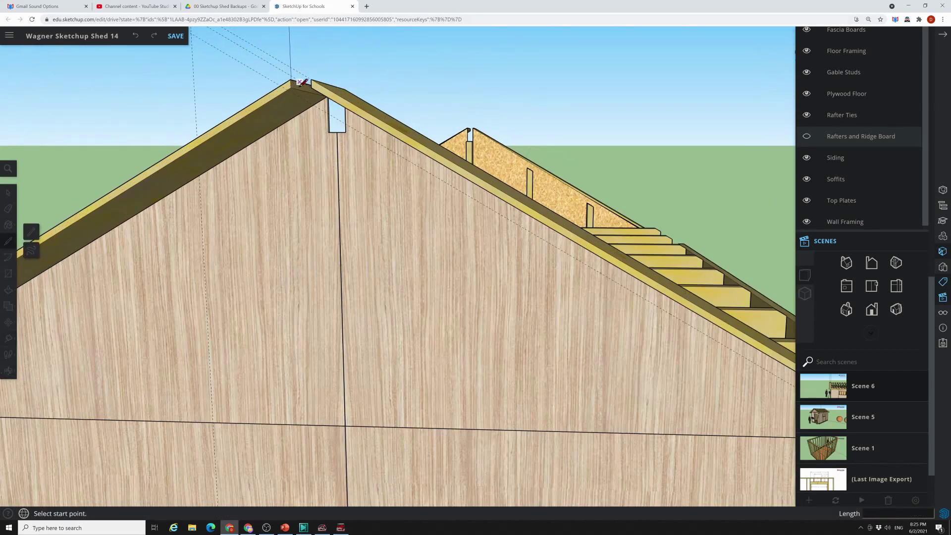
pyautogui.scroll(1, 299, 82)
pyautogui.click(314, 89)
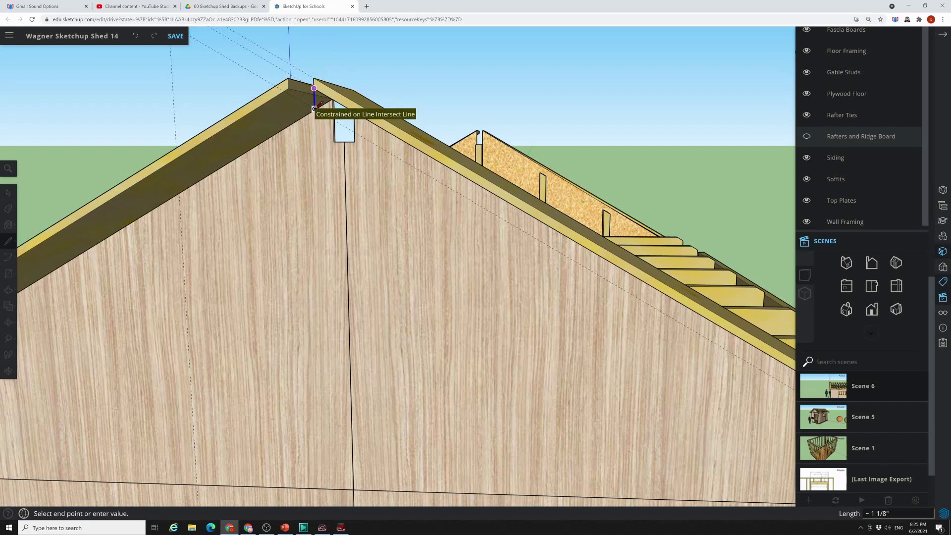
pyautogui.moveTo(314, 108); pyautogui.dragTo(288, 153, button='middle')
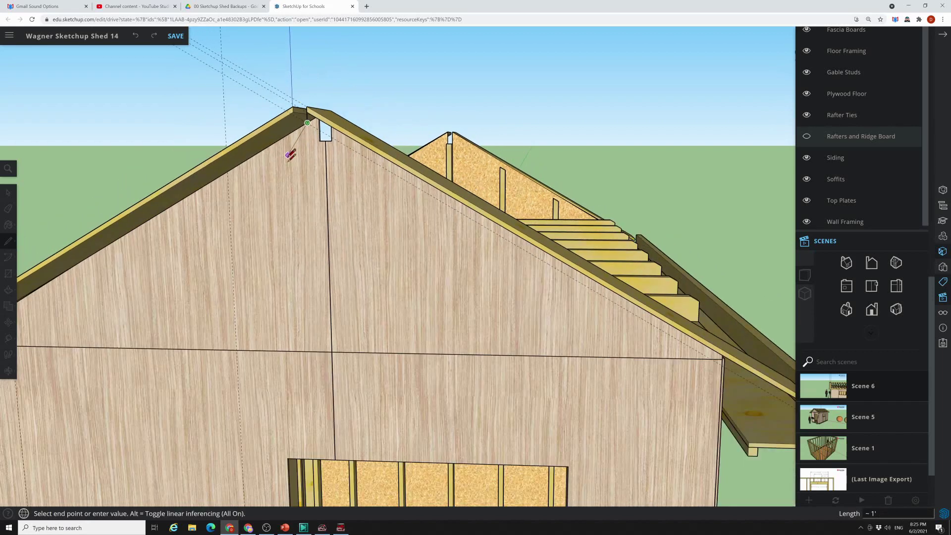
pyautogui.moveTo(644, 404); pyautogui.dragTo(540, 341, button='middle')
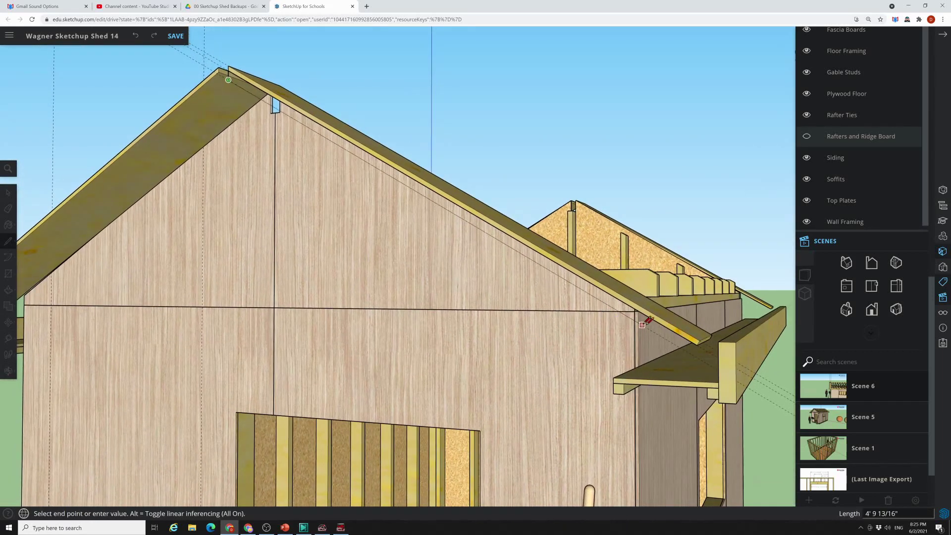
pyautogui.click(696, 345)
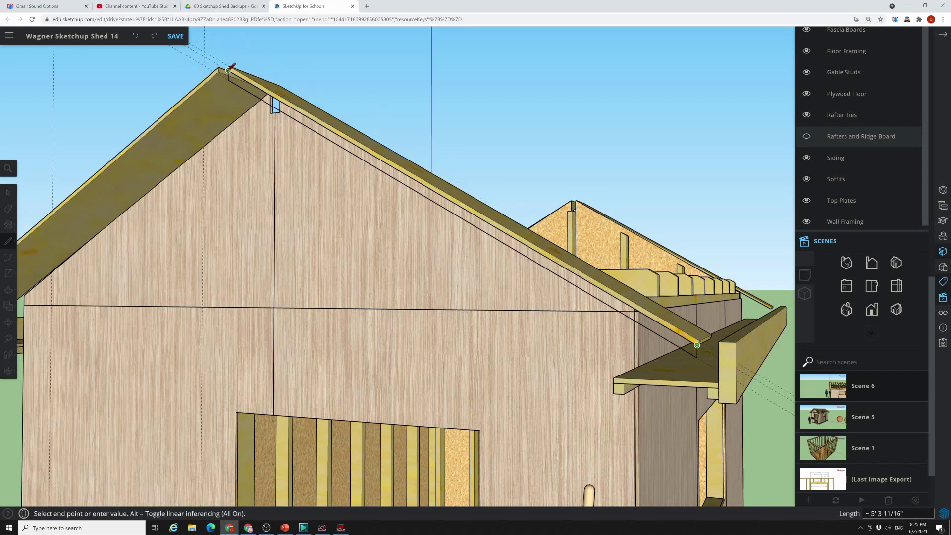
pyautogui.scroll(5, 373, 240)
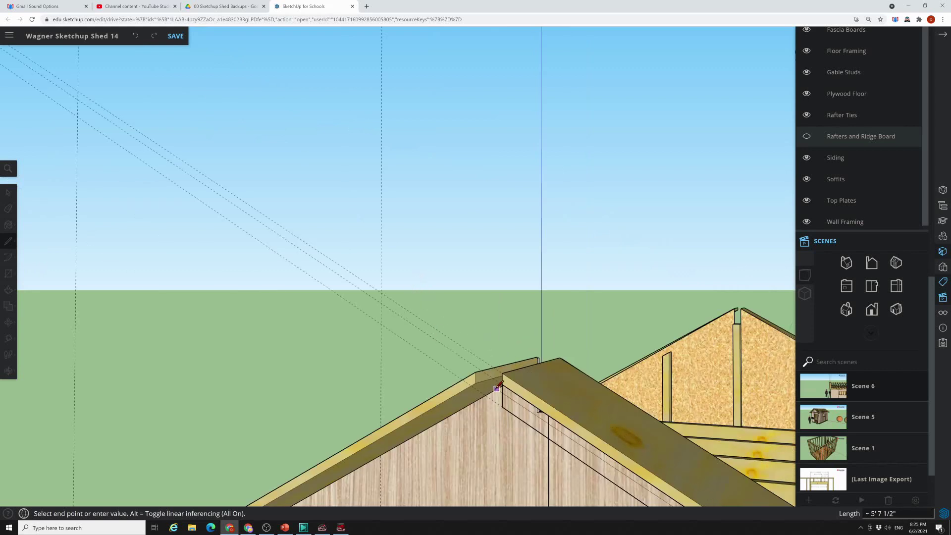
pyautogui.click(502, 384)
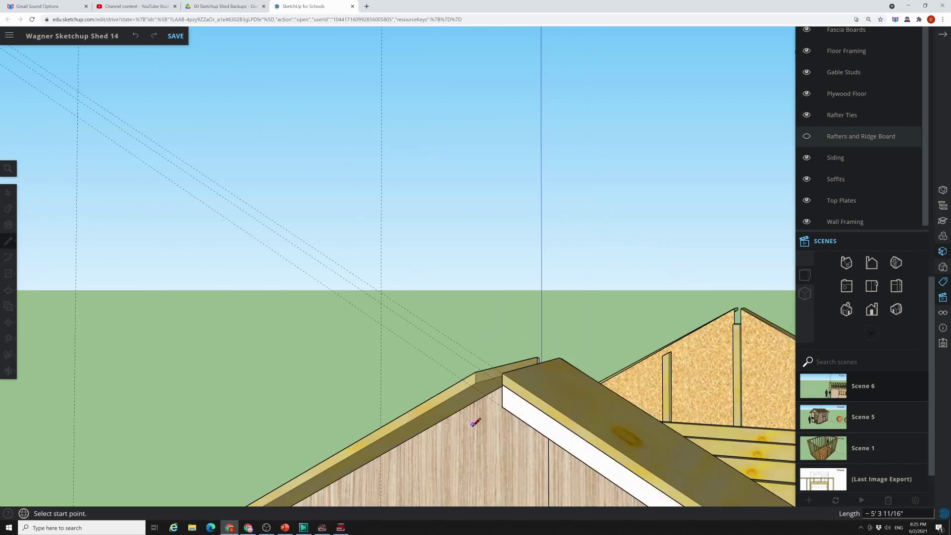
# Step: Extrude the new sloping strip face 1" with Push/Pull
pyautogui.scroll(-4, 393, 275)
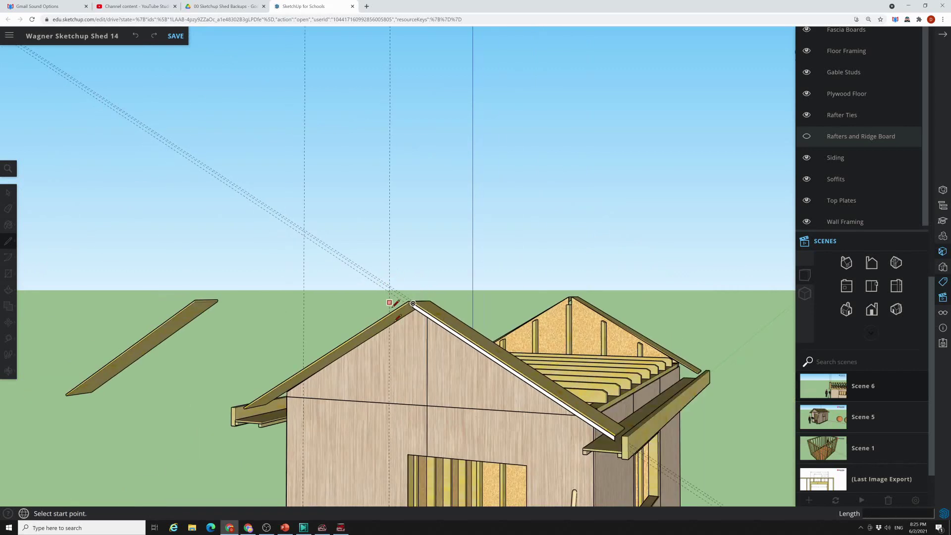
pyautogui.click(8, 290)
pyautogui.moveTo(476, 415); pyautogui.dragTo(417, 399, button='middle')
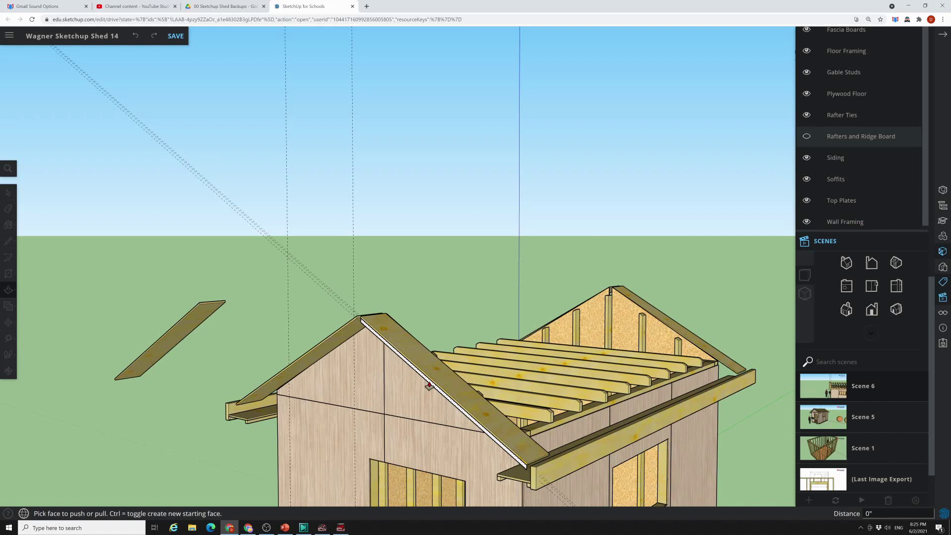
pyautogui.click(429, 386)
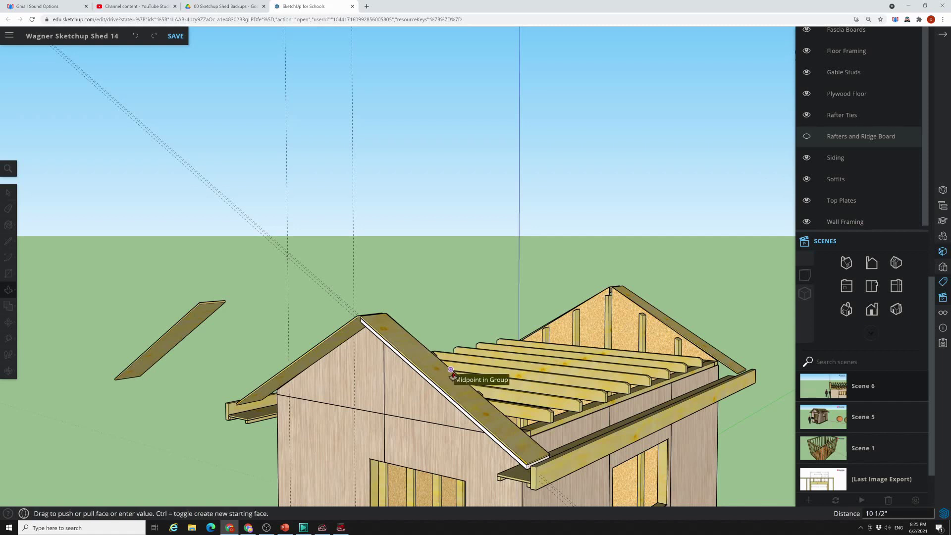
pyautogui.write('1"')
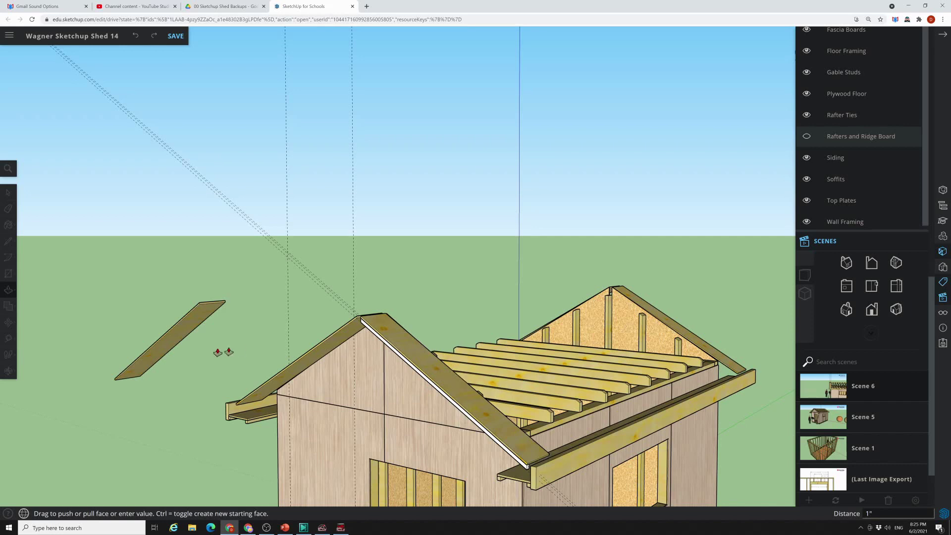
pyautogui.scroll(8, 400, 359)
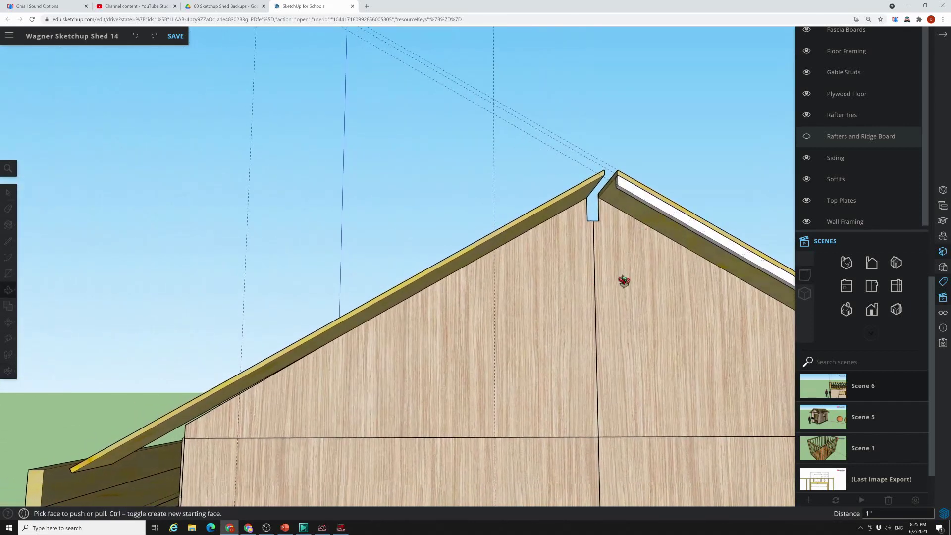
# Step: Hide the end panel component on the opposite roof slope, exposing the sloped top of the gable siding
pyautogui.moveTo(622, 278); pyautogui.dragTo(504, 307, button='middle')
pyautogui.moveTo(564, 364); pyautogui.dragTo(486, 282, button='middle')
pyautogui.rightClick(471, 255)
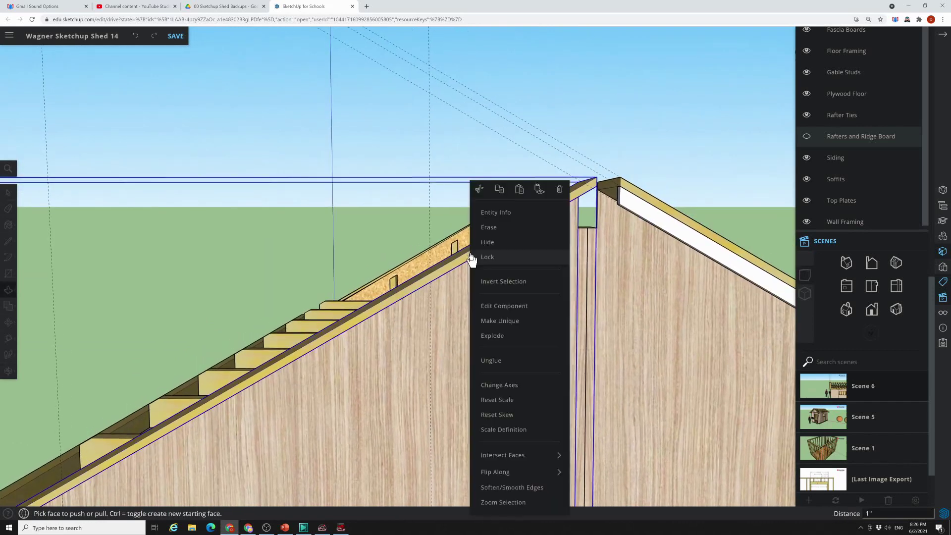
pyautogui.click(488, 243)
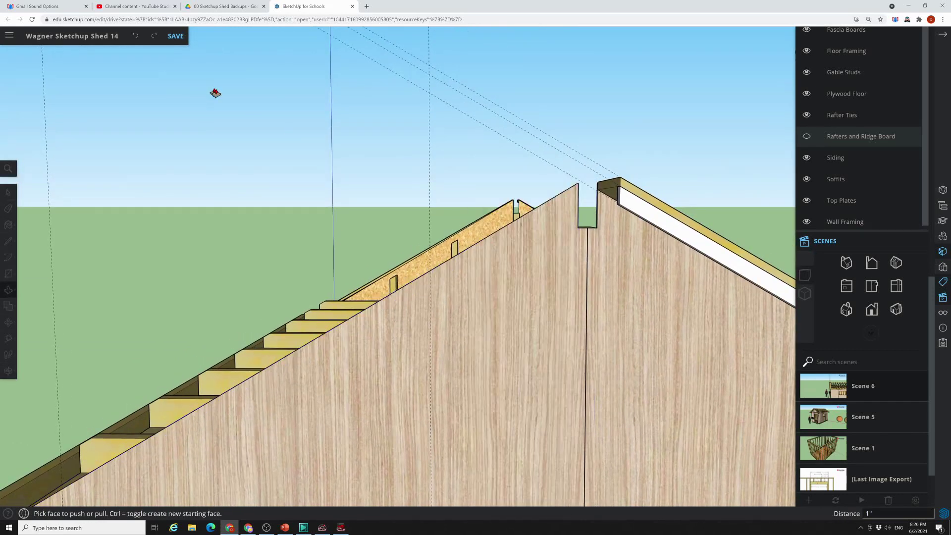
# Step: Select the new white strip at the gable overhang and make it a component with the default definition settings
pyautogui.moveTo(280, 149); pyautogui.dragTo(416, 204, button='middle')
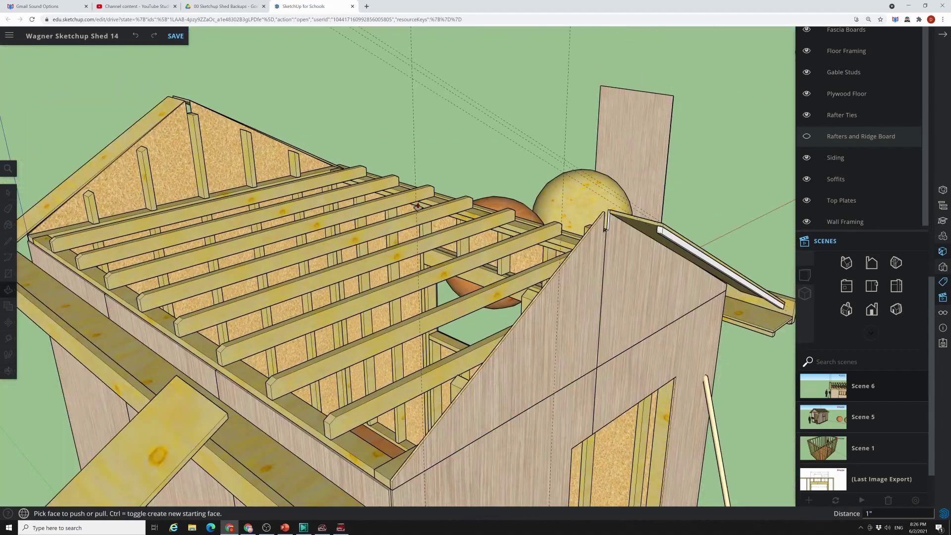
pyautogui.scroll(5, 654, 215)
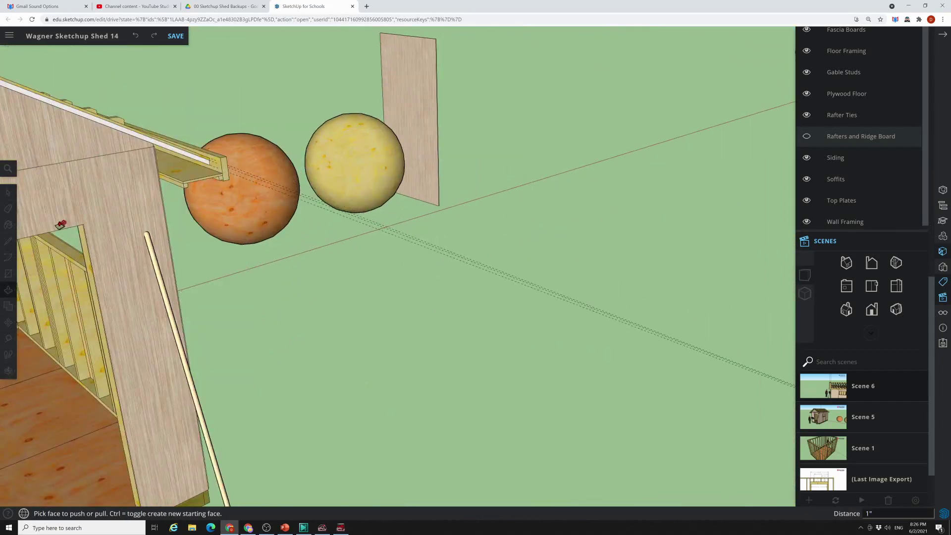
pyautogui.moveTo(137, 236); pyautogui.dragTo(419, 302, button='middle')
pyautogui.press('p')
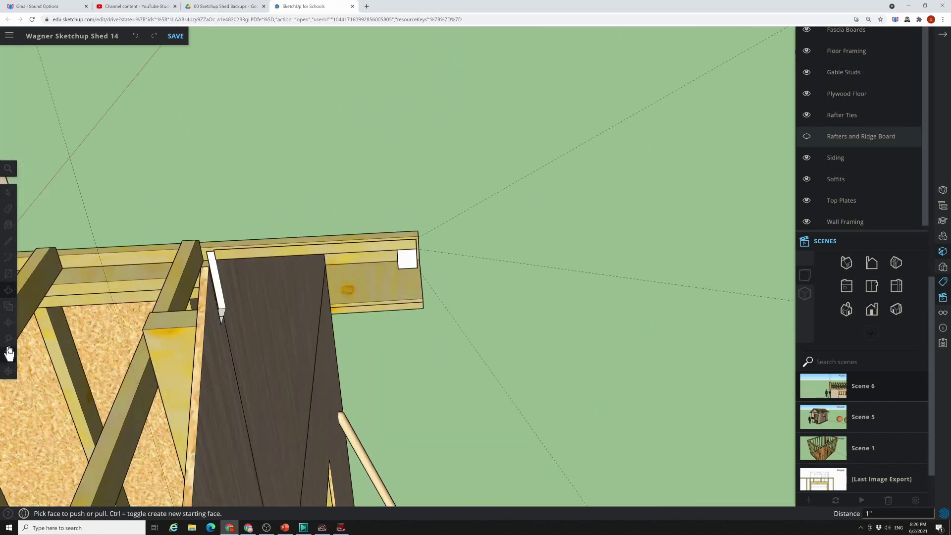
pyautogui.click(7, 194)
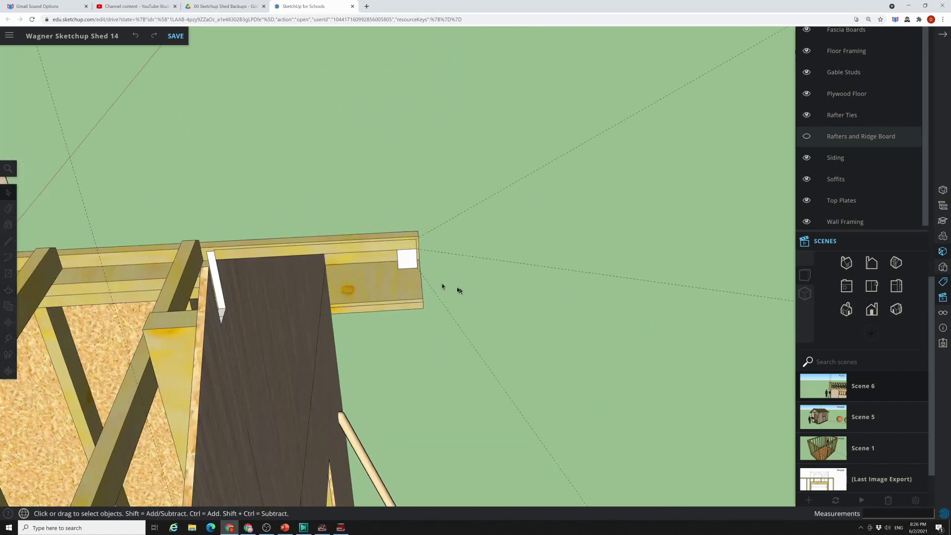
pyautogui.click(407, 264)
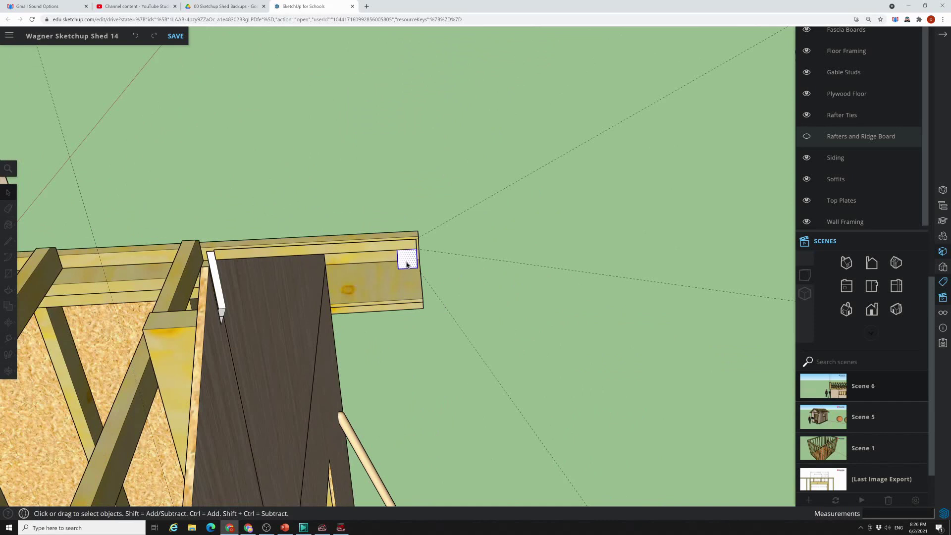
pyautogui.moveTo(507, 274)
pyautogui.mouseDown(button='middle')
pyautogui.moveTo(467, 274)
pyautogui.moveTo(481, 277)
pyautogui.mouseUp(button='middle')
pyautogui.rightClick(239, 241)
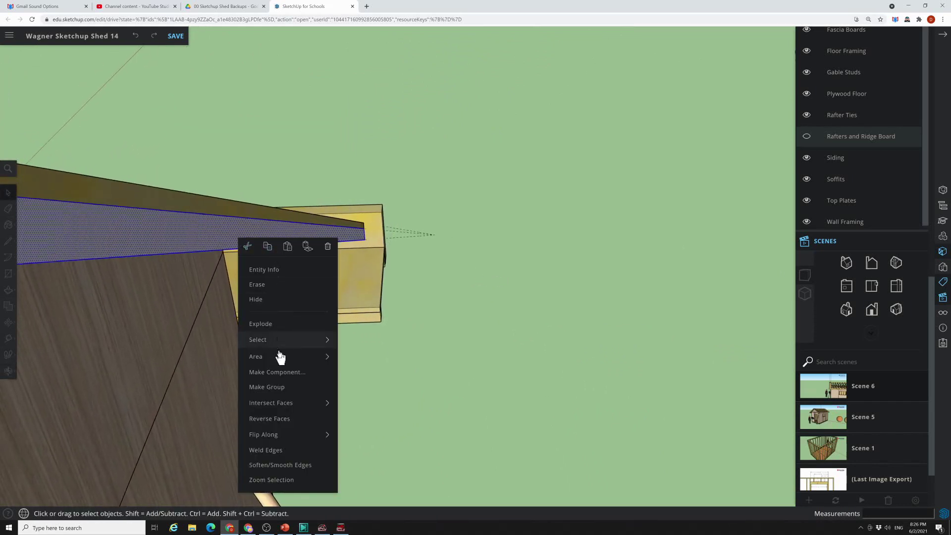
pyautogui.click(291, 378)
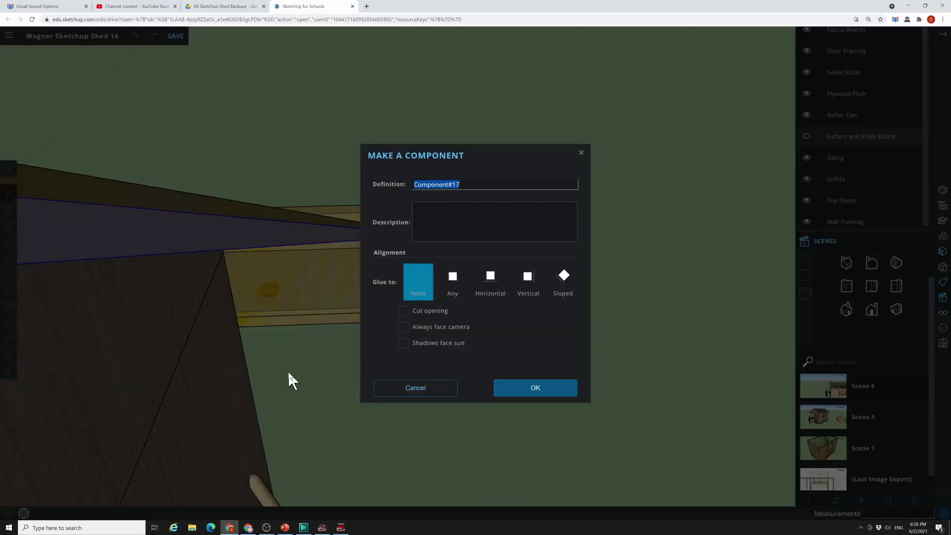
pyautogui.click(538, 391)
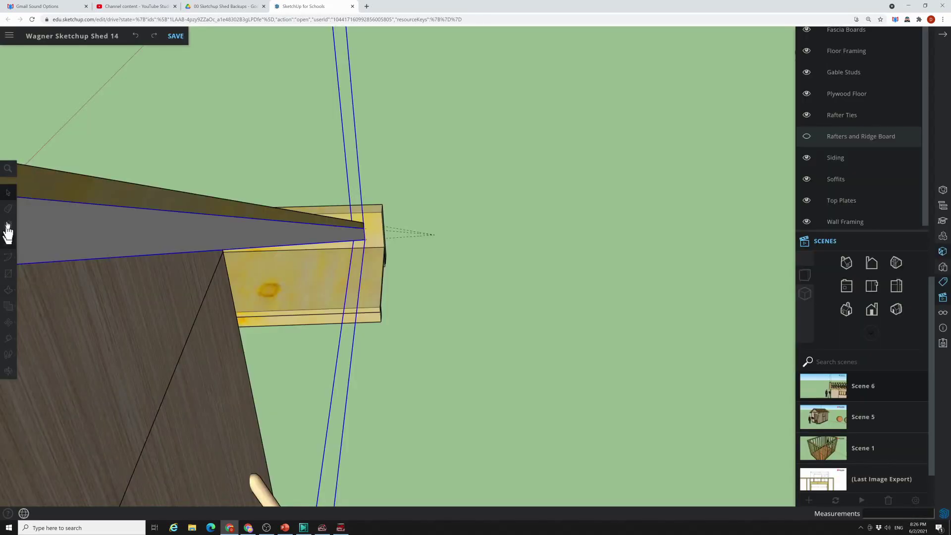
pyautogui.click(8, 225)
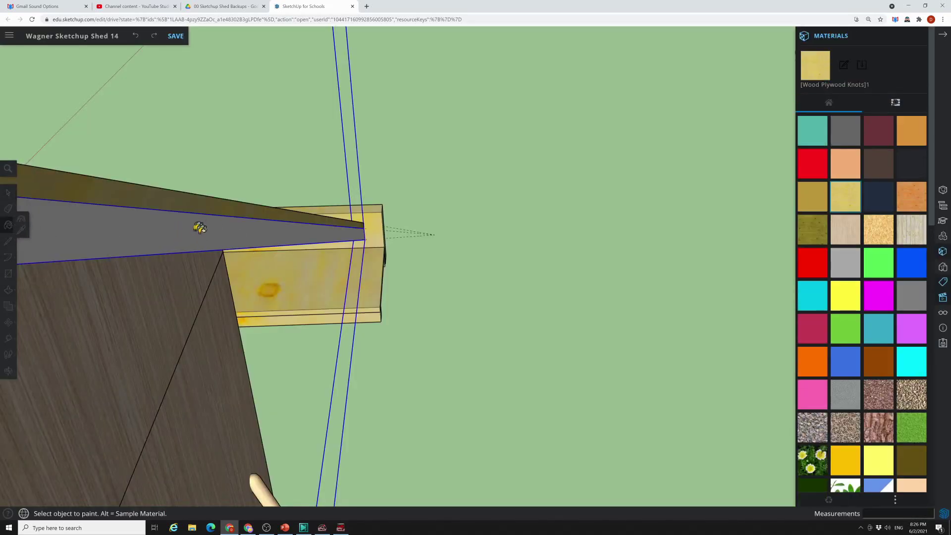
pyautogui.scroll(-5, 337, 232)
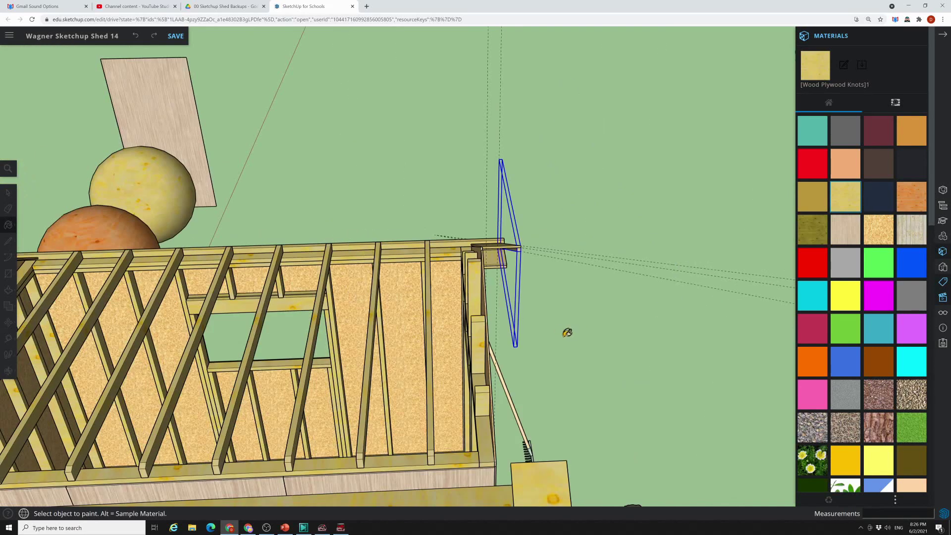
pyautogui.scroll(4, 505, 246)
pyautogui.scroll(2, 553, 250)
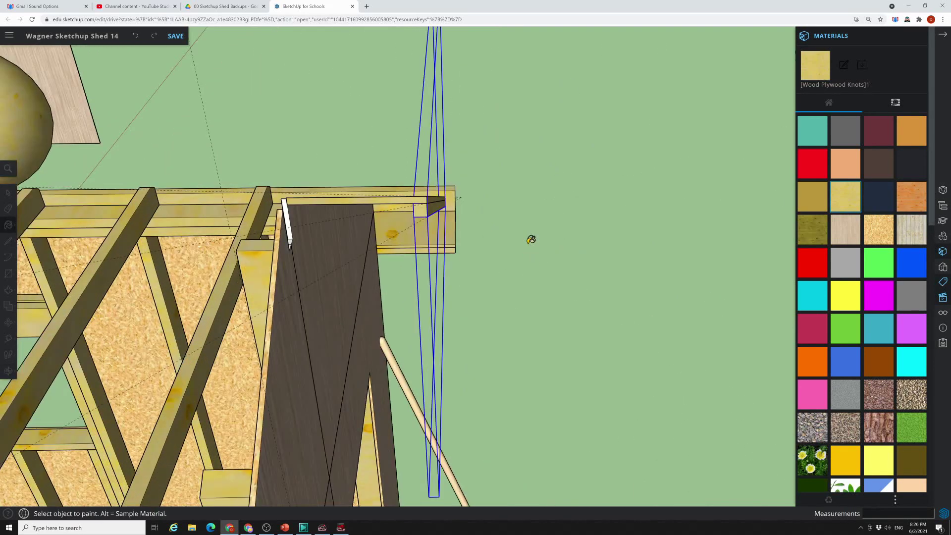
# Step: Copy the strip component from the end panel's outer edge to its inner edge against the gable siding, 9 1/8" away
pyautogui.click(8, 323)
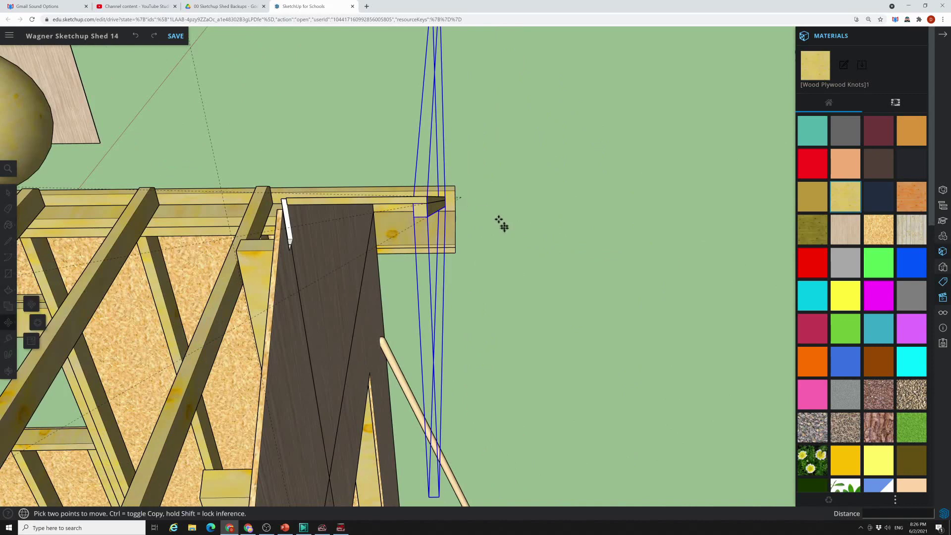
pyautogui.scroll(3, 405, 257)
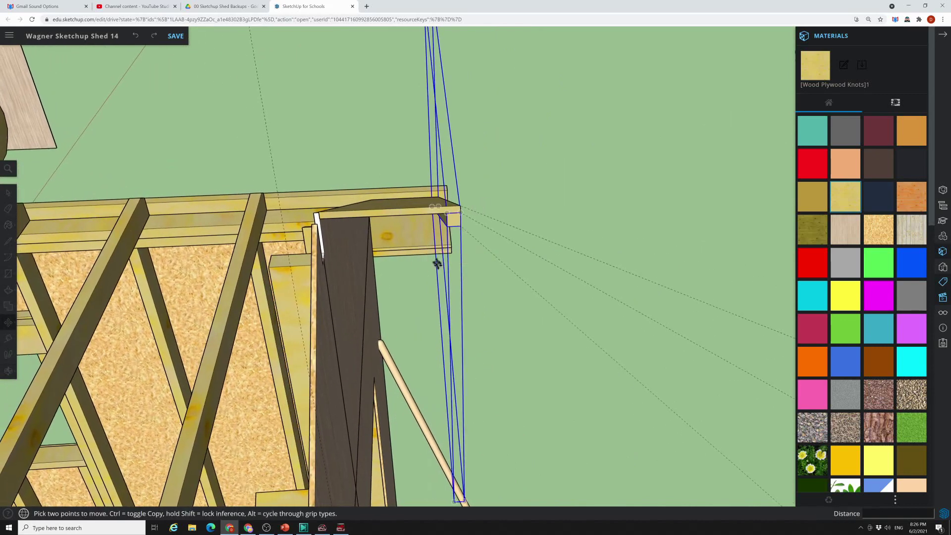
pyautogui.scroll(2, 439, 263)
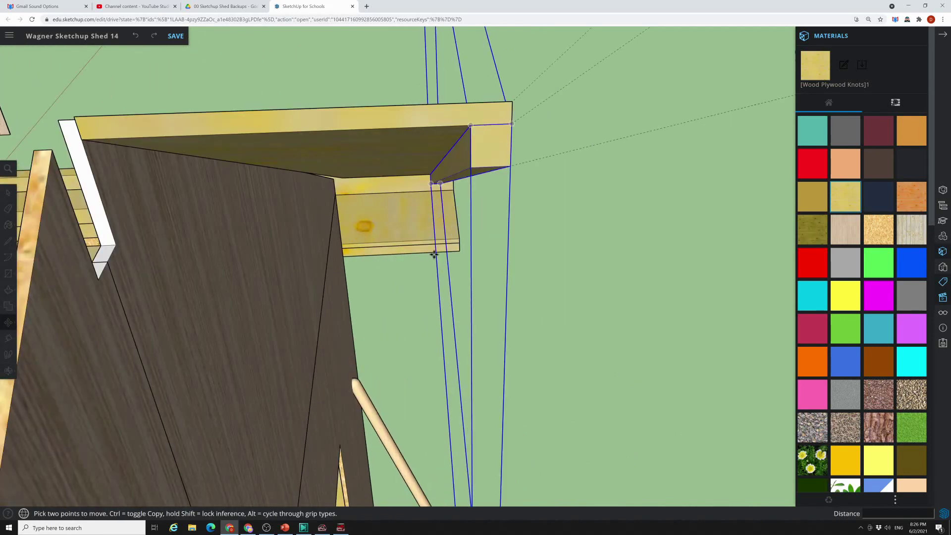
pyautogui.click(471, 126)
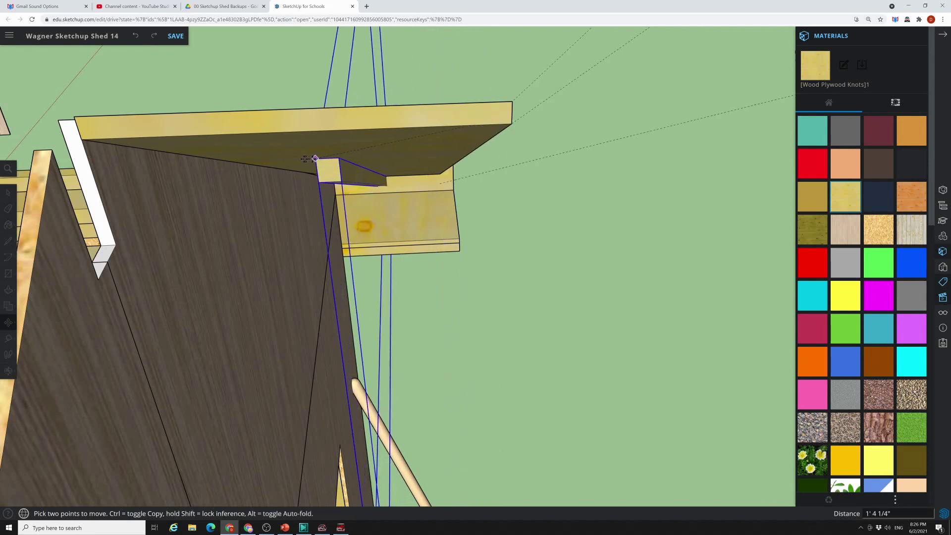
pyautogui.press('ctrl')
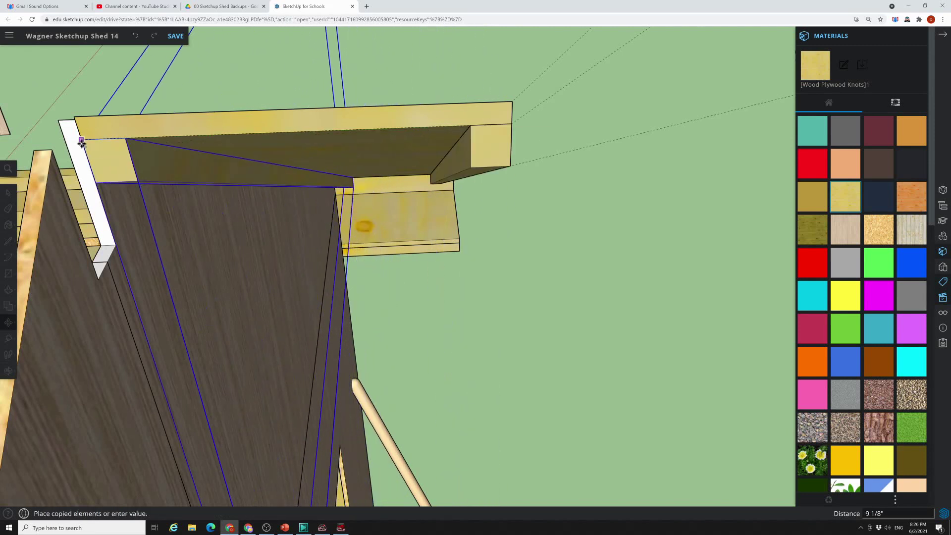
pyautogui.click(82, 141)
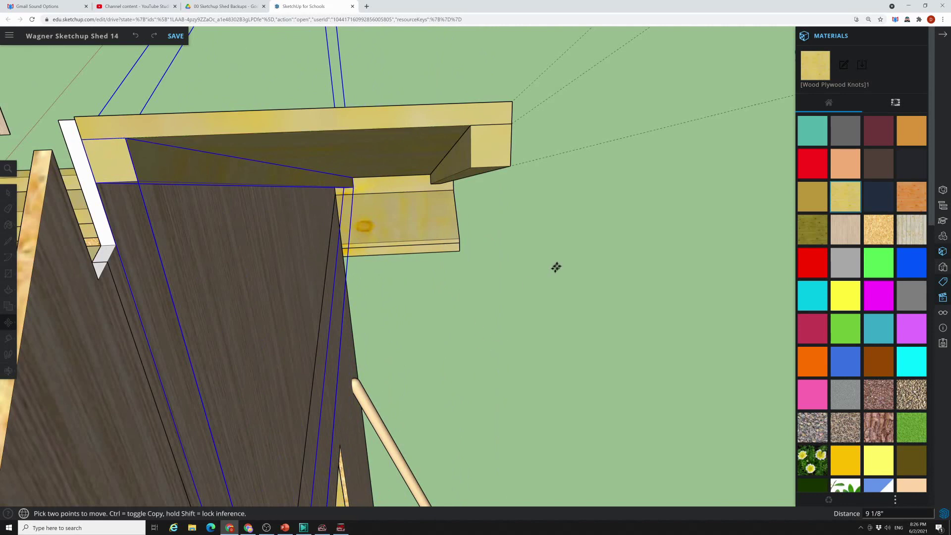
# Step: Unhide all hidden objects in the model
pyautogui.scroll(-3, 555, 257)
pyautogui.moveTo(602, 321); pyautogui.dragTo(581, 311, button='middle')
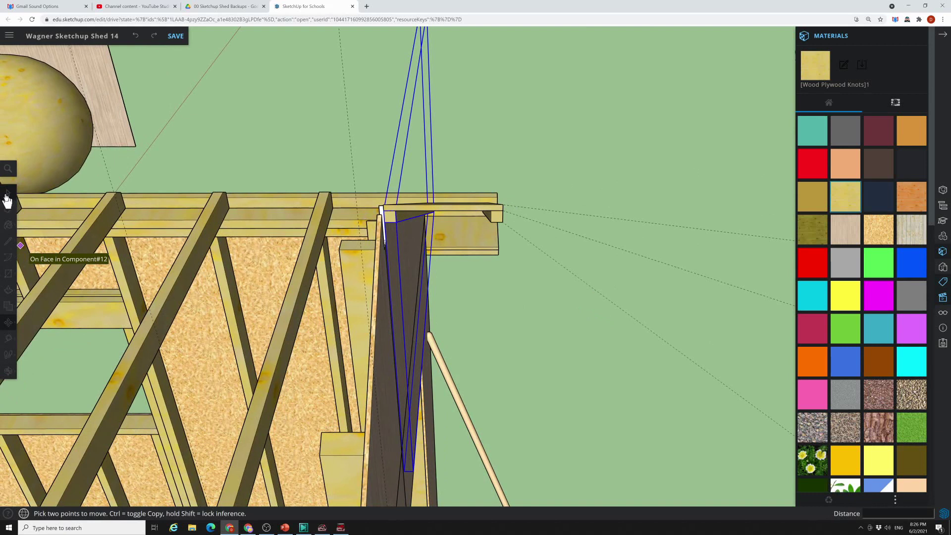
pyautogui.click(7, 169)
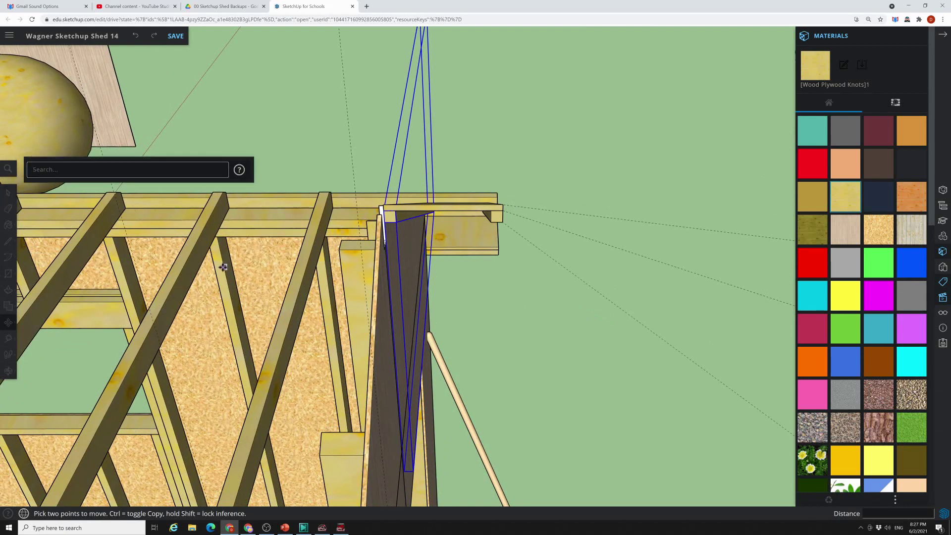
pyautogui.write('unh8ide')
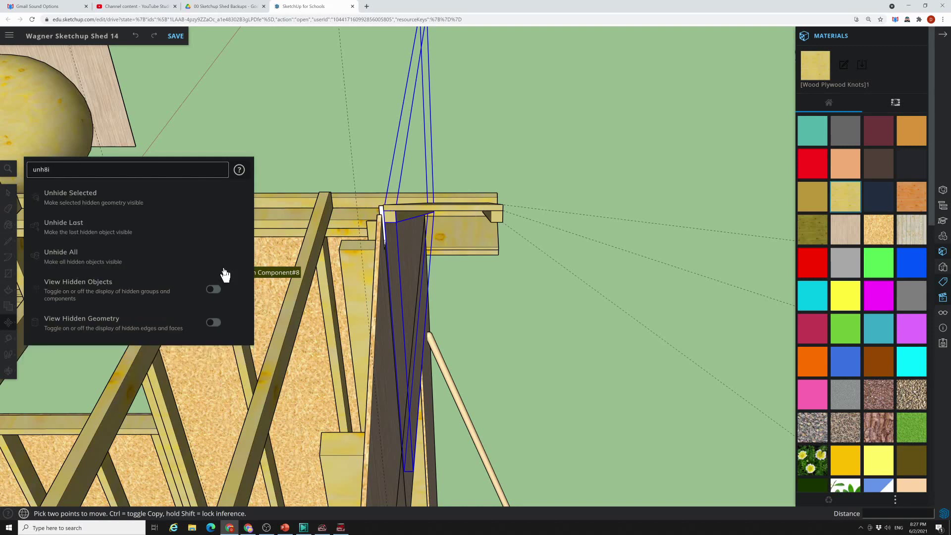
pyautogui.press('BackSpace')
pyautogui.press('BackSpace')
pyautogui.write('ide')
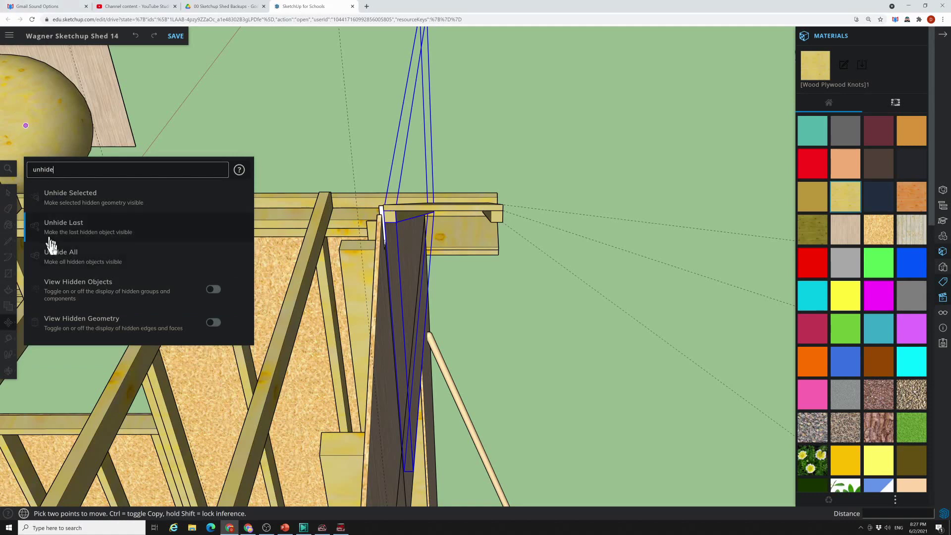
pyautogui.click(59, 259)
# Step: Delete the unhidden end panel on the opposite roof slope at the gable
pyautogui.moveTo(600, 301); pyautogui.dragTo(549, 298, button='middle')
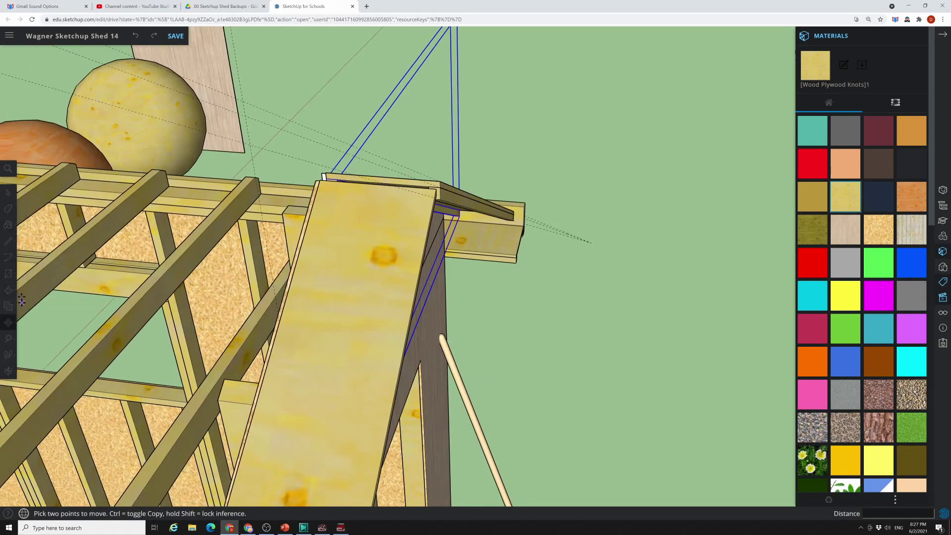
pyautogui.click(8, 193)
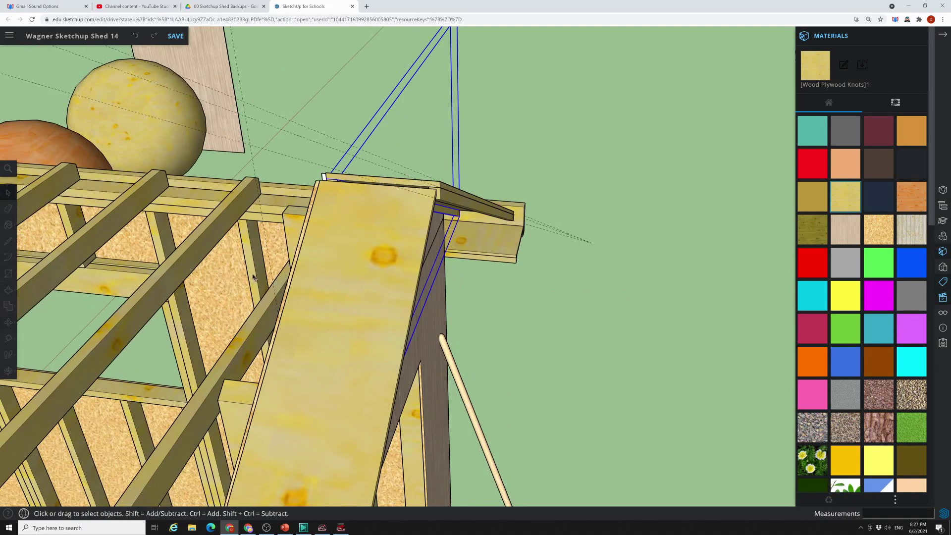
pyautogui.click(335, 293)
pyautogui.press('Delete')
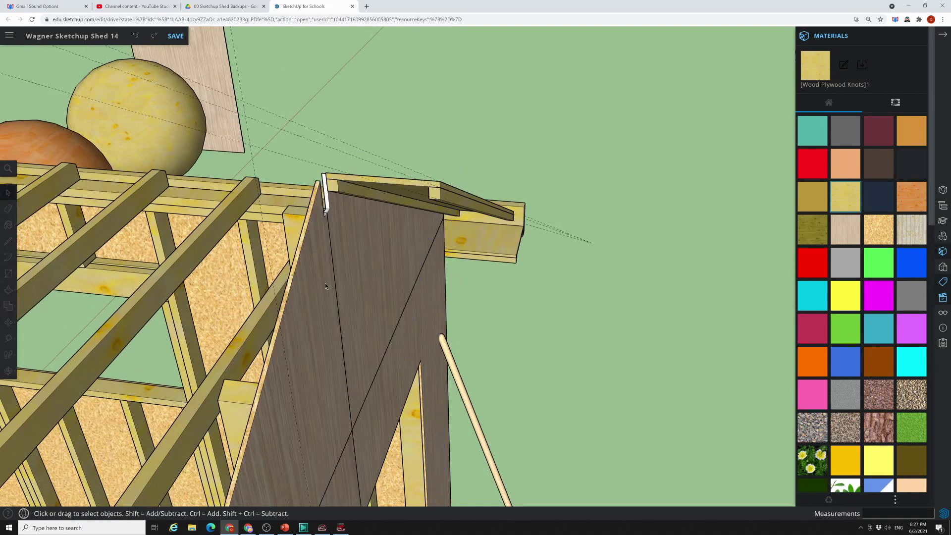
pyautogui.moveTo(358, 203); pyautogui.dragTo(388, 245, button='middle')
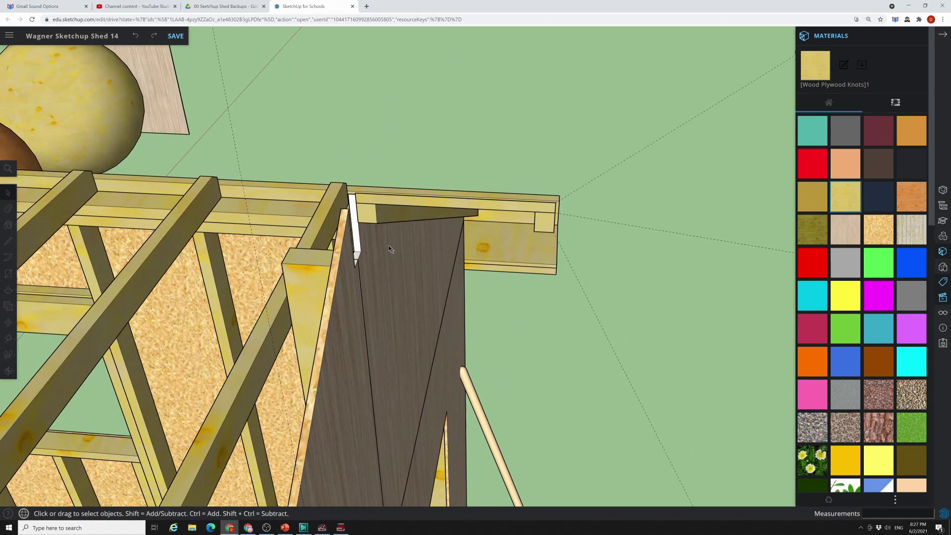
# Step: Select the remaining end panel with its two edge strips and make them one component with the default definition settings
pyautogui.click(369, 221)
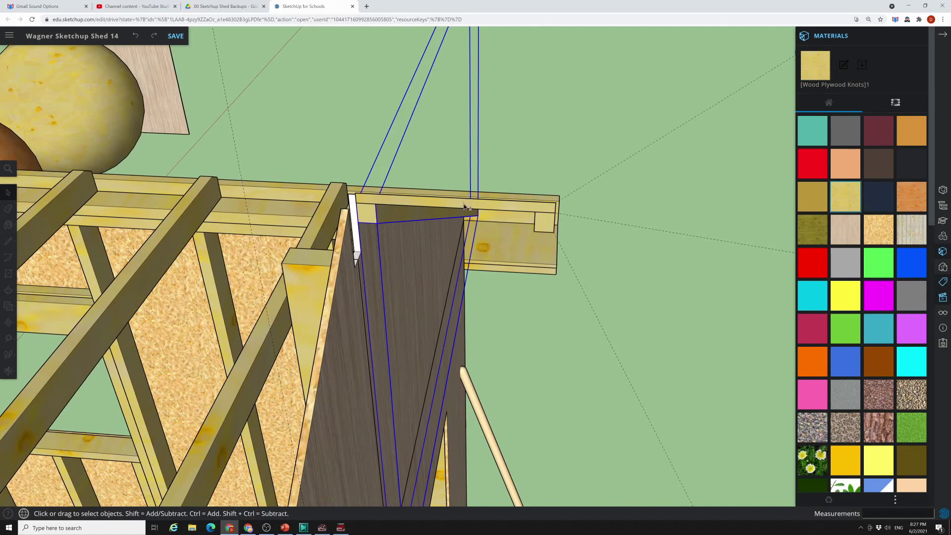
pyautogui.keyDown('shift'); pyautogui.click(534, 213); pyautogui.keyUp('shift')
pyautogui.keyDown('shift'); pyautogui.click(542, 226); pyautogui.keyUp('shift')
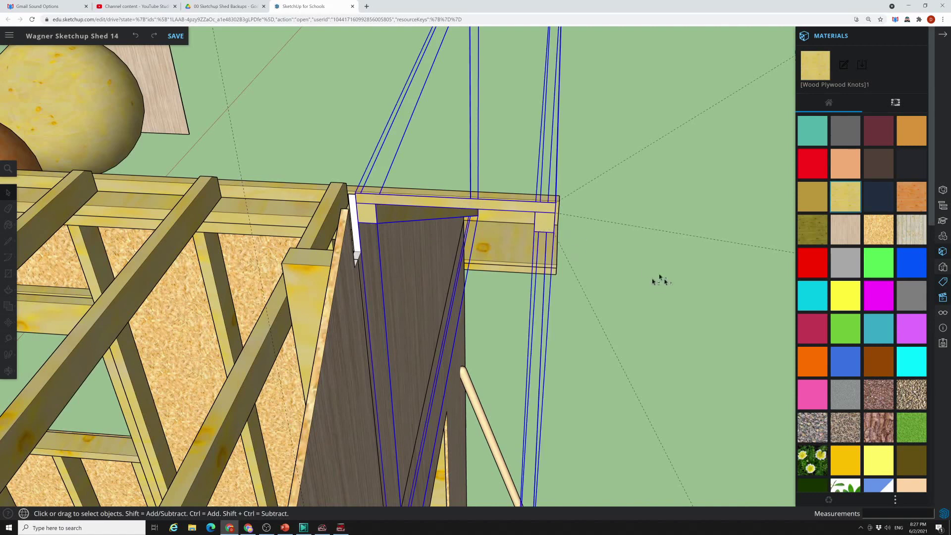
pyautogui.moveTo(659, 280); pyautogui.dragTo(422, 214, button='middle')
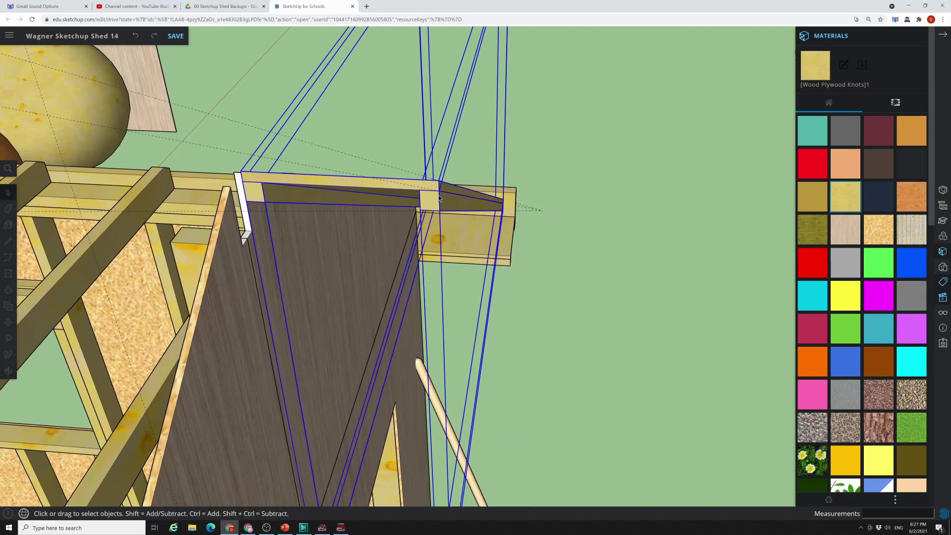
pyautogui.rightClick(439, 199)
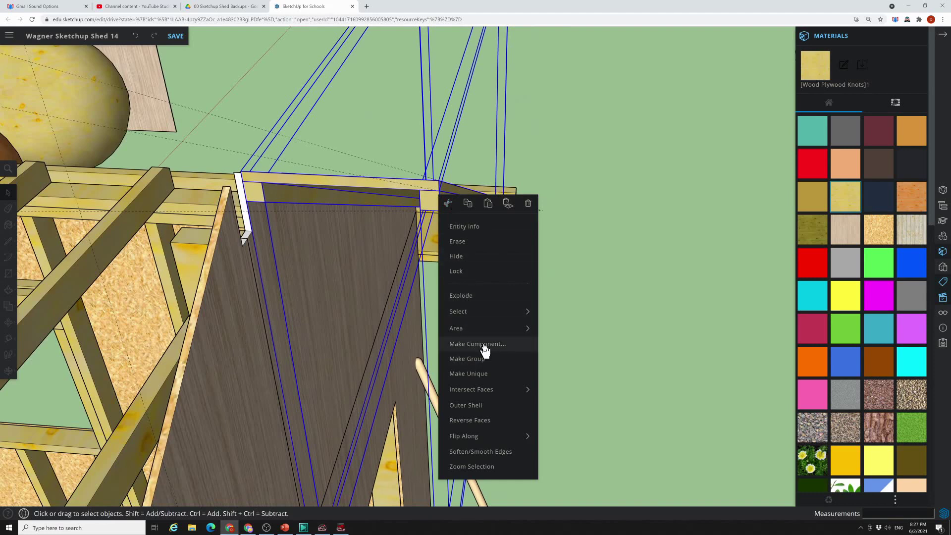
pyautogui.click(478, 343)
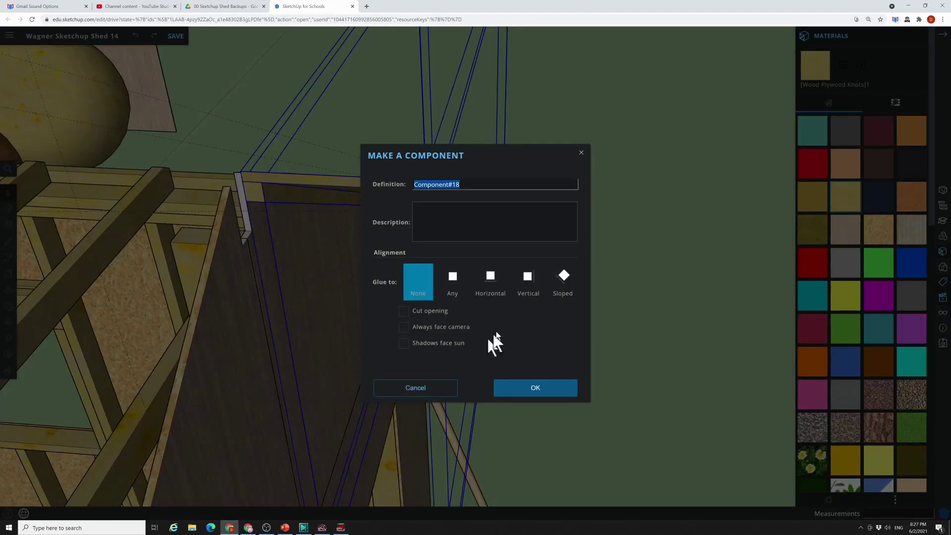
pyautogui.click(527, 389)
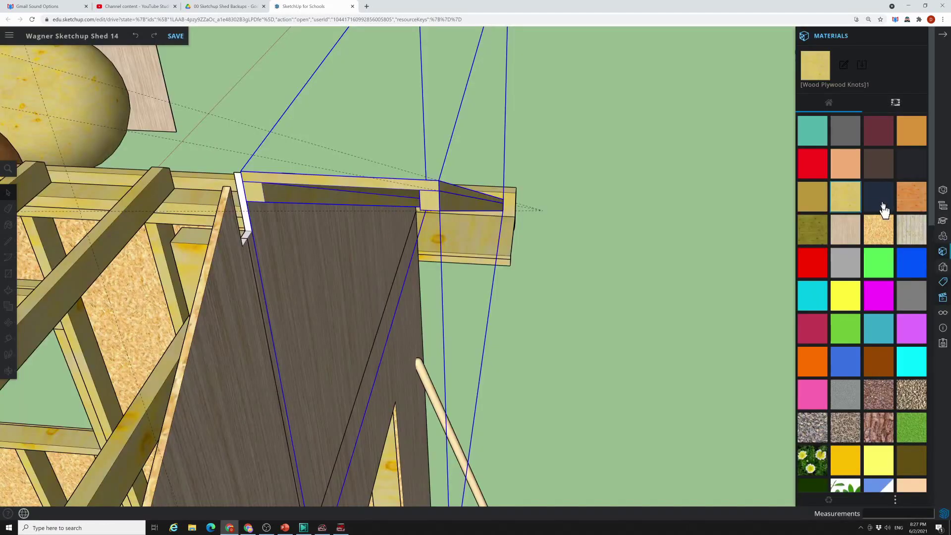
# Step: Assign the combined end panel component to the Soffits tag
pyautogui.click(943, 282)
pyautogui.click(854, 248)
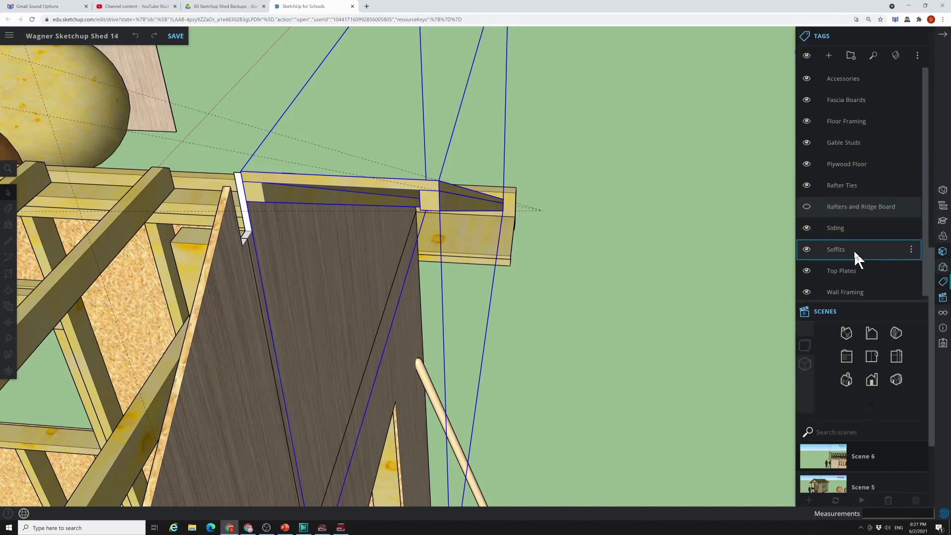
pyautogui.click(911, 252)
# Step: Delete all the dashed guide lines in the model
pyautogui.scroll(-10, 603, 272)
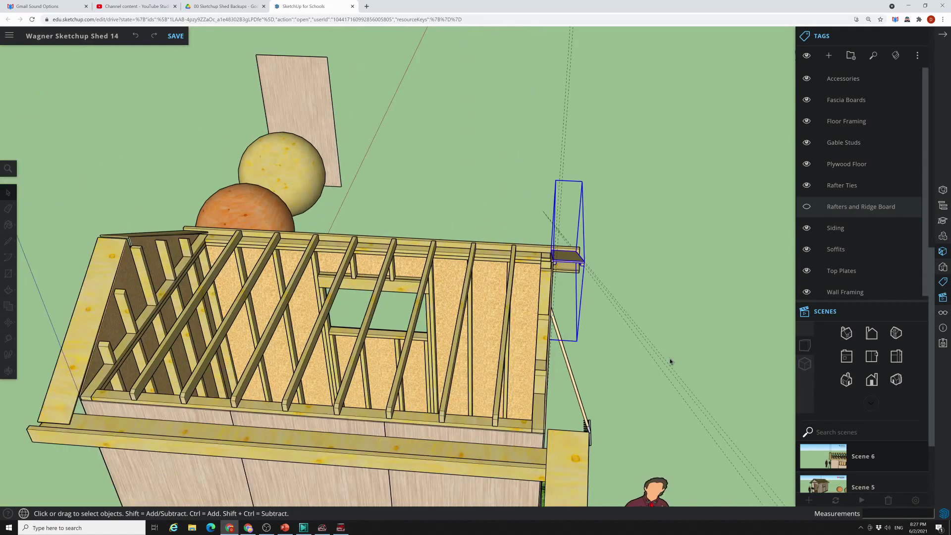
pyautogui.moveTo(670, 362); pyautogui.dragTo(233, 248, button='middle')
pyautogui.scroll(4, 390, 185)
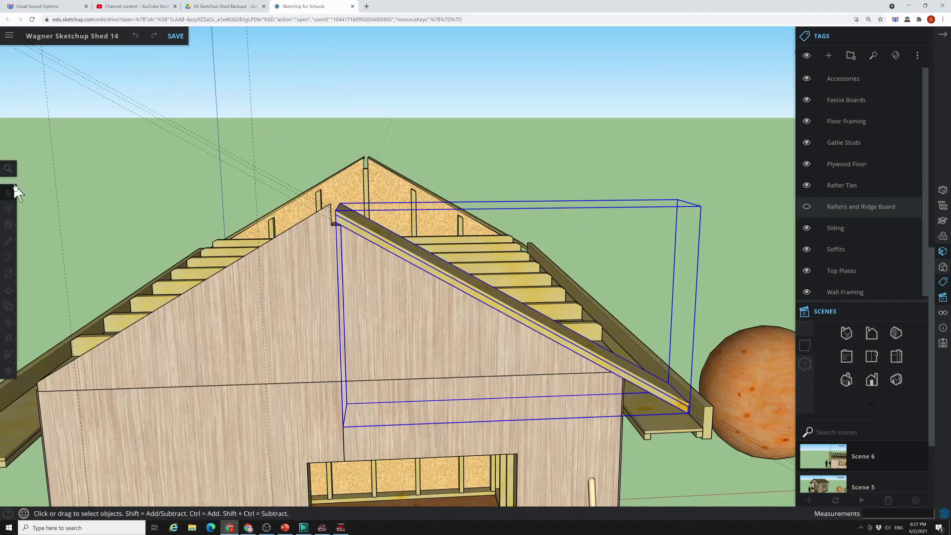
pyautogui.click(8, 169)
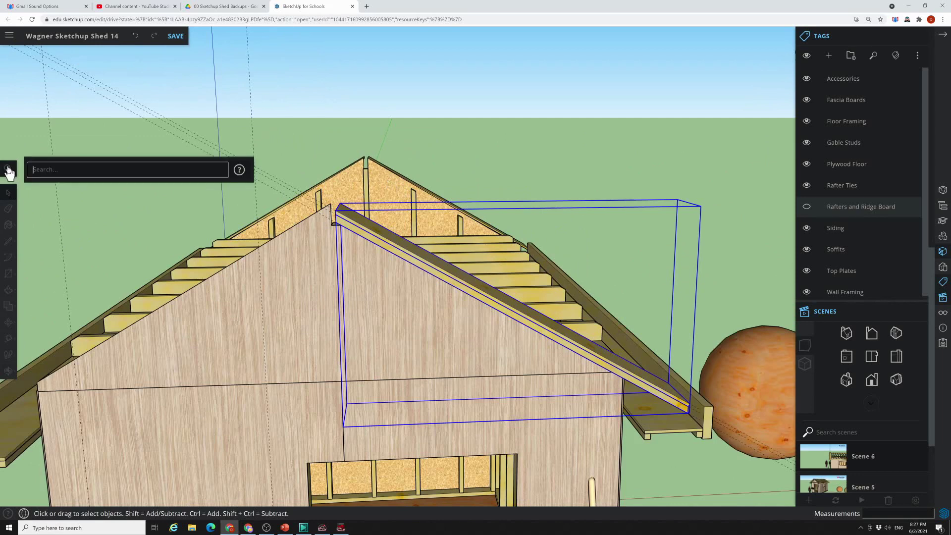
pyautogui.write('delete')
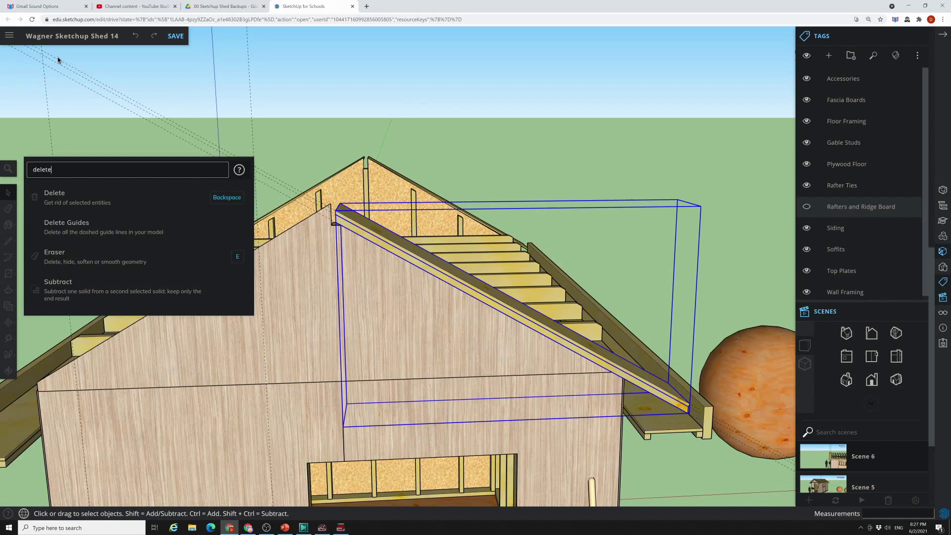
pyautogui.click(84, 234)
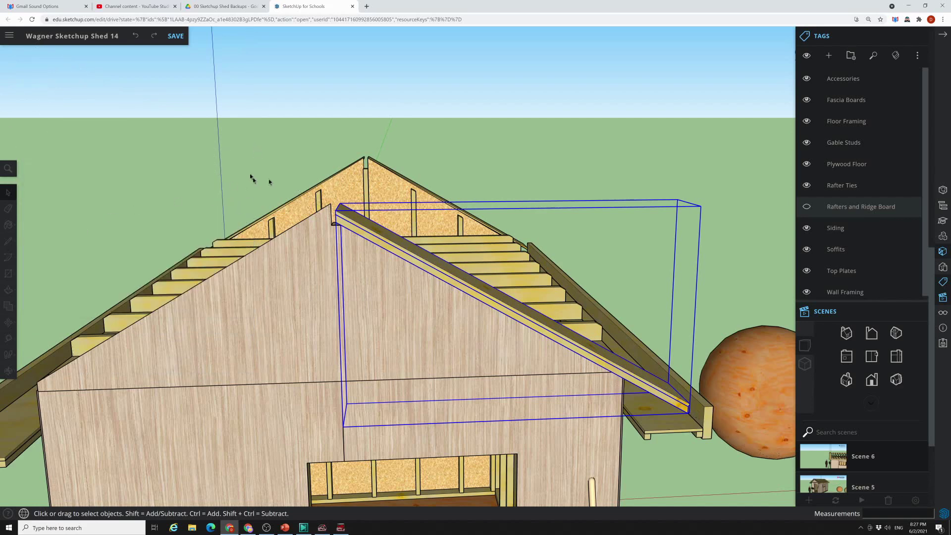
# Step: Copy the end panel component along the red axis to beyond the shed's opposite eave, about 8' 7 13/16" away
pyautogui.scroll(-5, 269, 180)
pyautogui.moveTo(430, 367); pyautogui.dragTo(435, 361, button='middle')
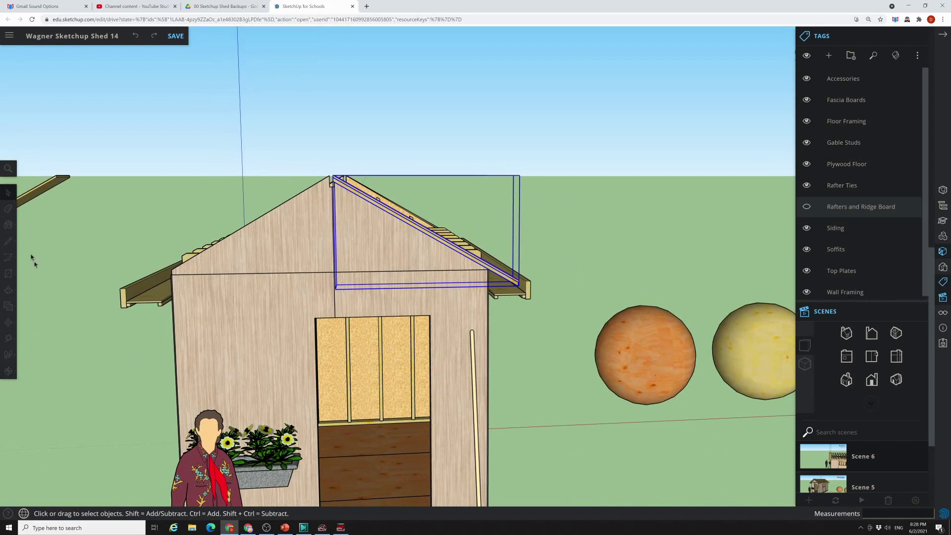
pyautogui.click(8, 323)
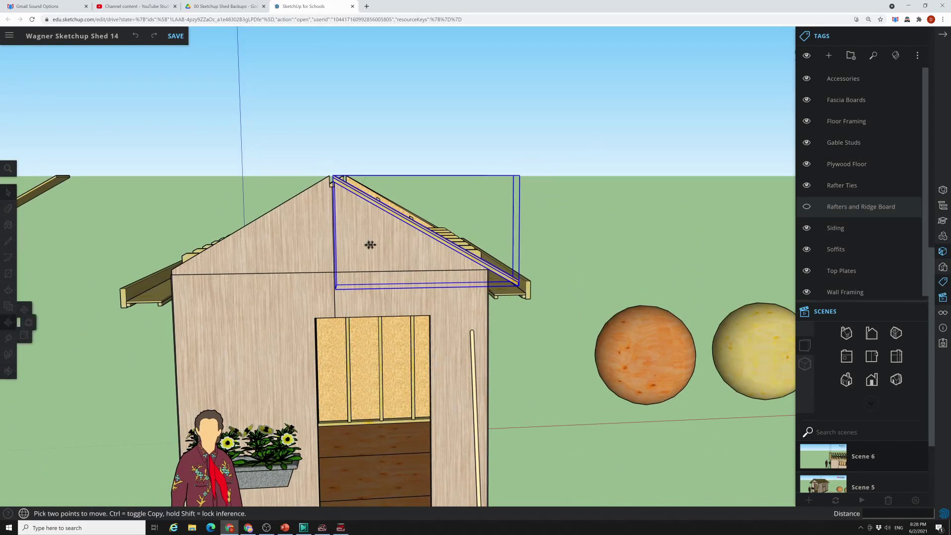
pyautogui.moveTo(510, 239); pyautogui.dragTo(328, 272, button='middle')
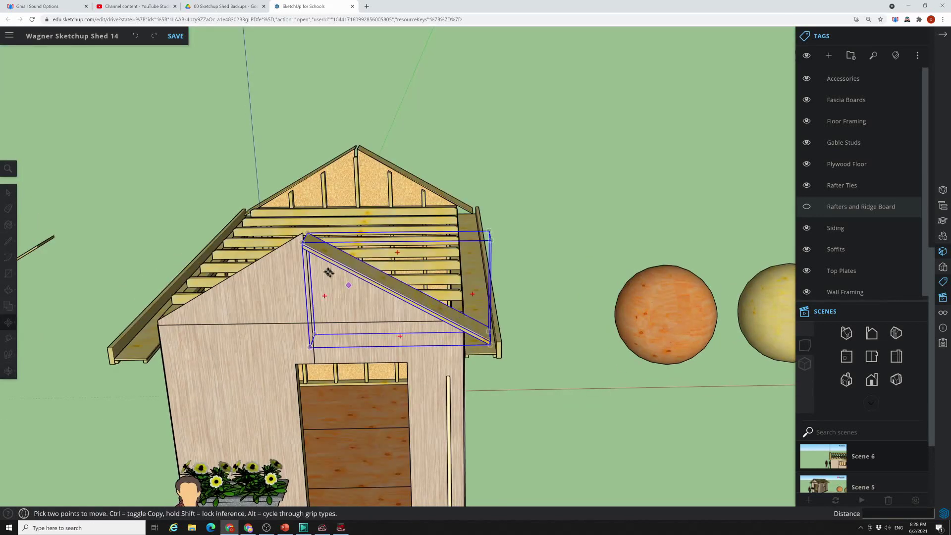
pyautogui.click(389, 286)
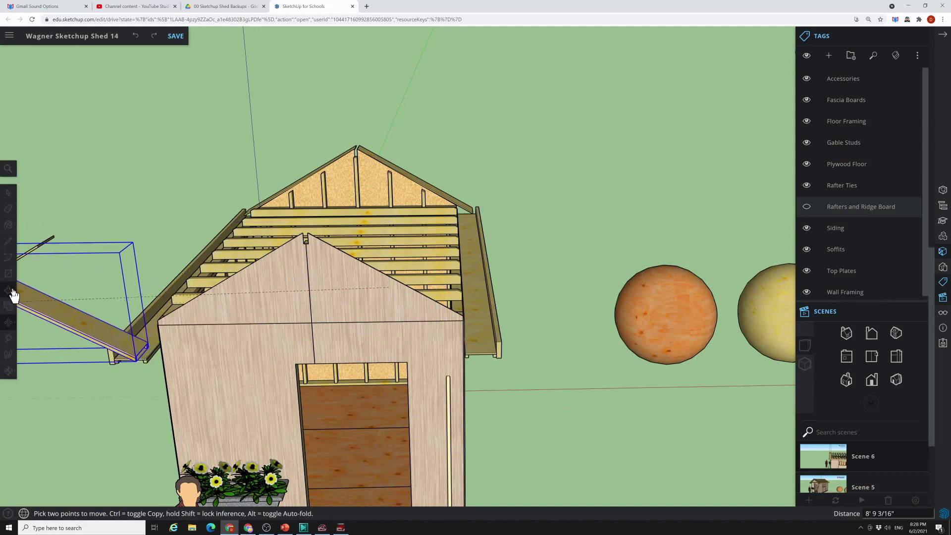
pyautogui.press('ctrl')
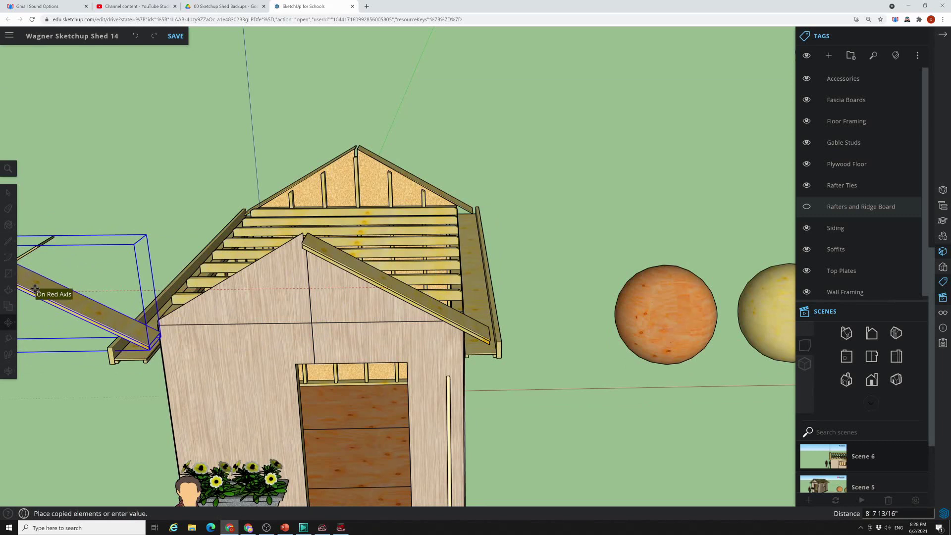
pyautogui.click(35, 288)
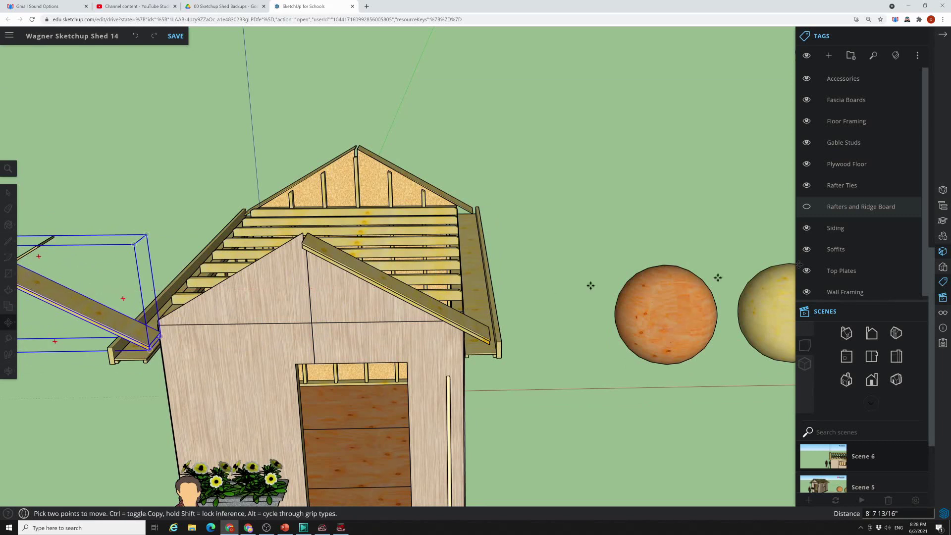
# Step: Flip the copied end panel along the component's red axis so it matches the opposite roof slope
pyautogui.rightClick(72, 307)
pyautogui.moveTo(119, 491)
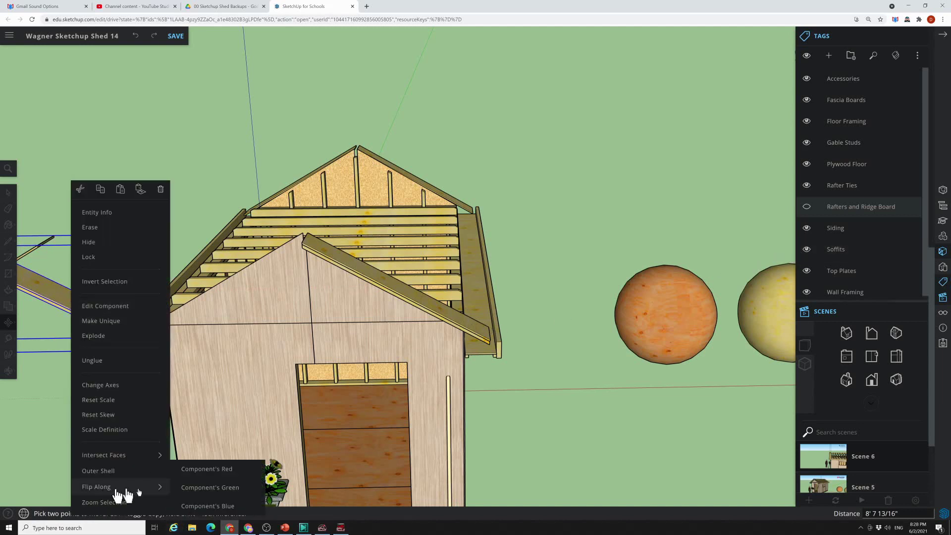
pyautogui.click(216, 477)
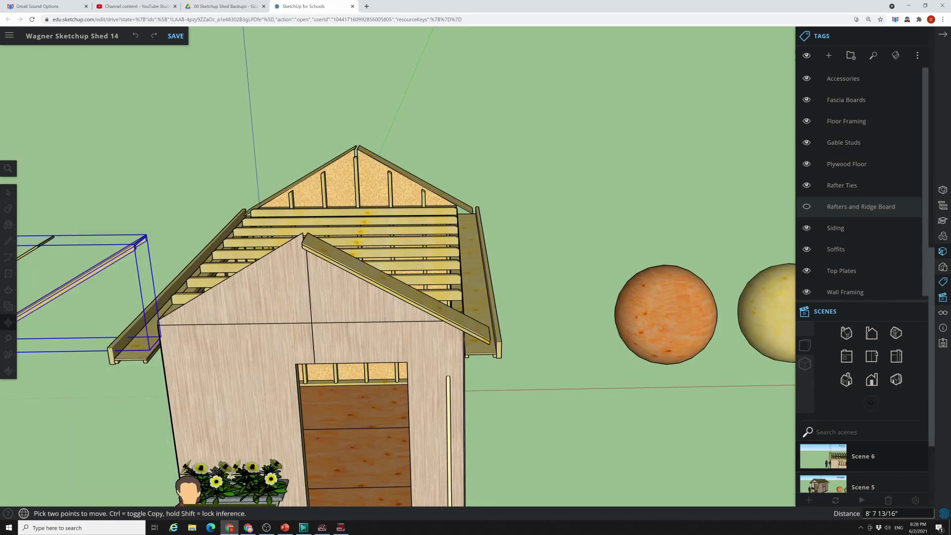
pyautogui.moveTo(111, 219); pyautogui.dragTo(181, 416, button='middle')
pyautogui.moveTo(225, 385); pyautogui.dragTo(250, 392, button='middle')
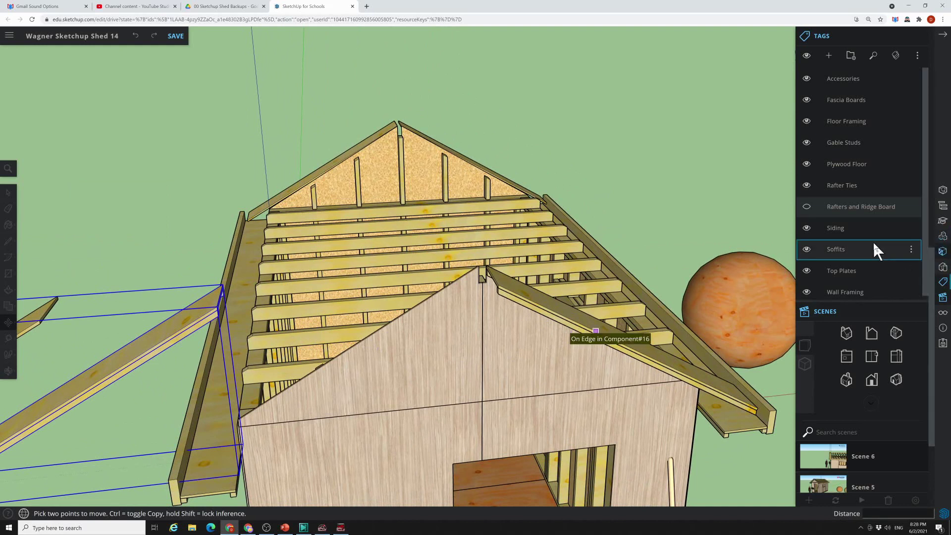
# Step: Try to unhide the model's hidden objects using Unhide All
pyautogui.click(8, 169)
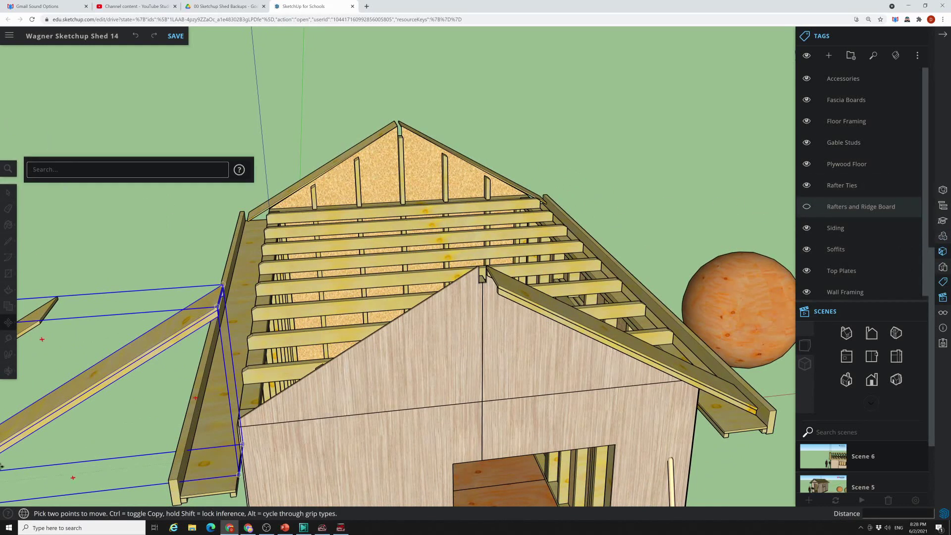
pyautogui.write('unhide')
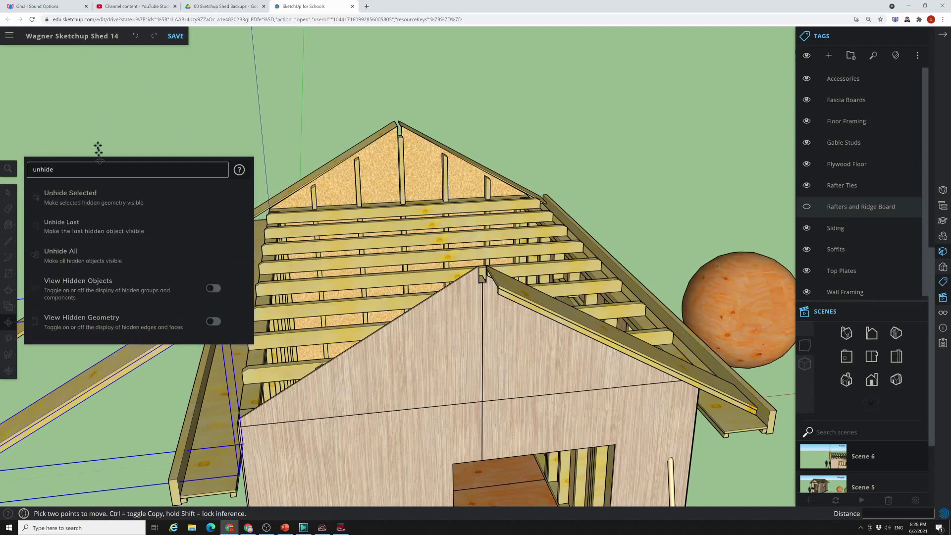
pyautogui.click(117, 268)
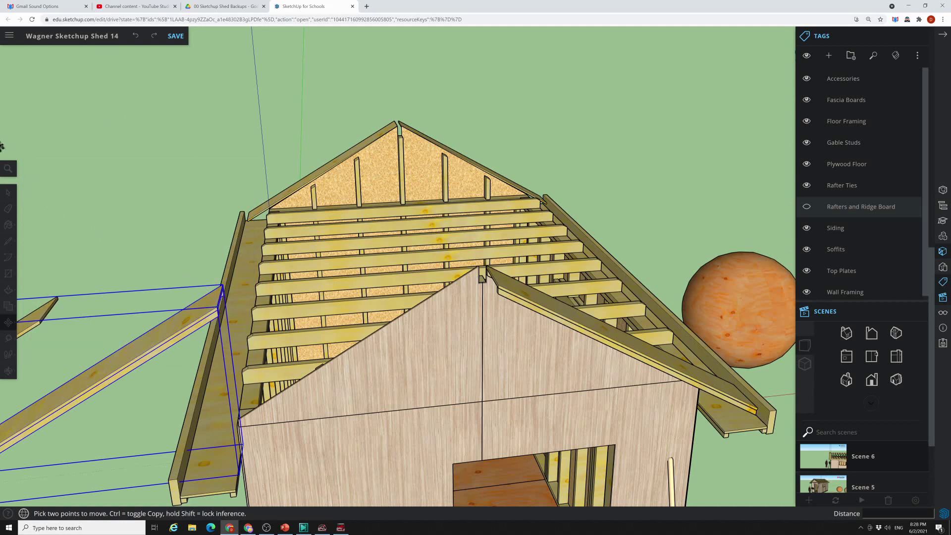
pyautogui.click(8, 170)
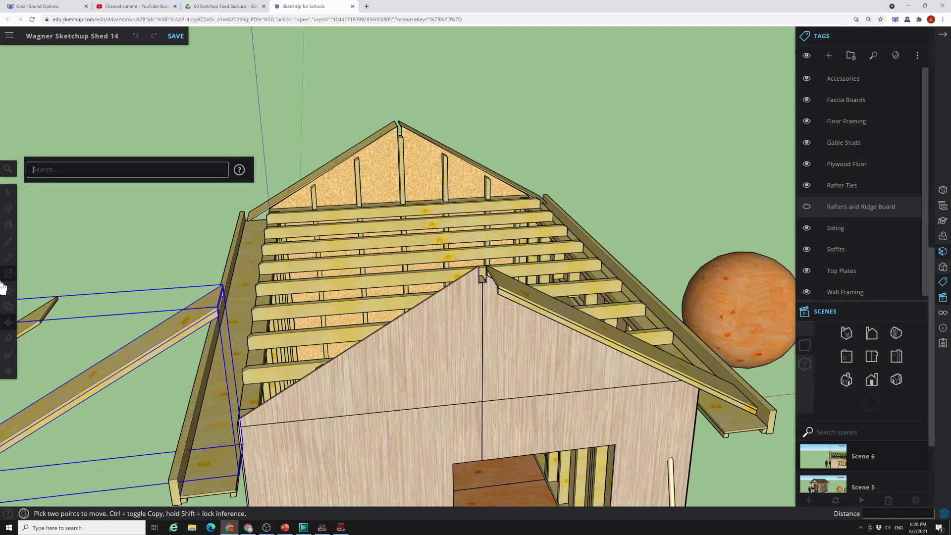
pyautogui.write('unh')
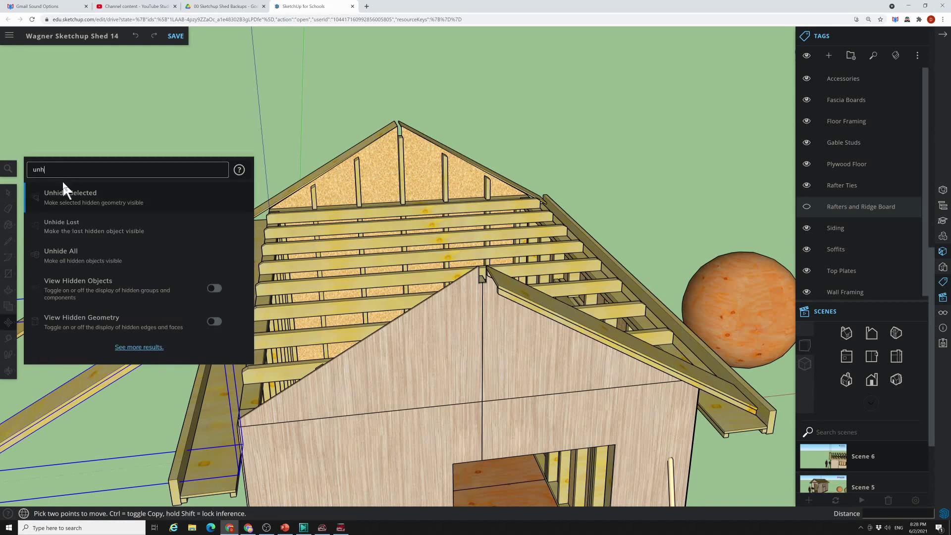
pyautogui.click(78, 262)
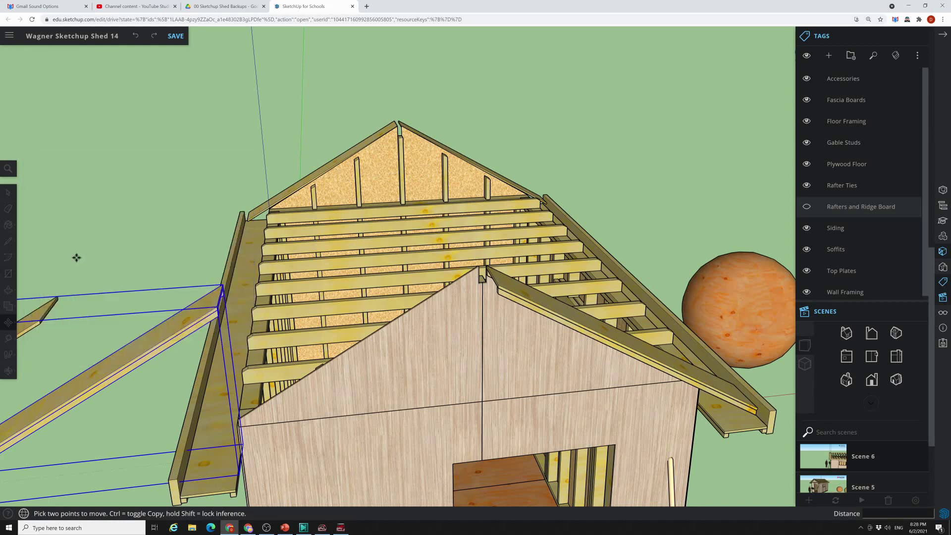
# Step: Turn on the visibility of the Rafters and Ridge Board tag
pyautogui.click(9, 170)
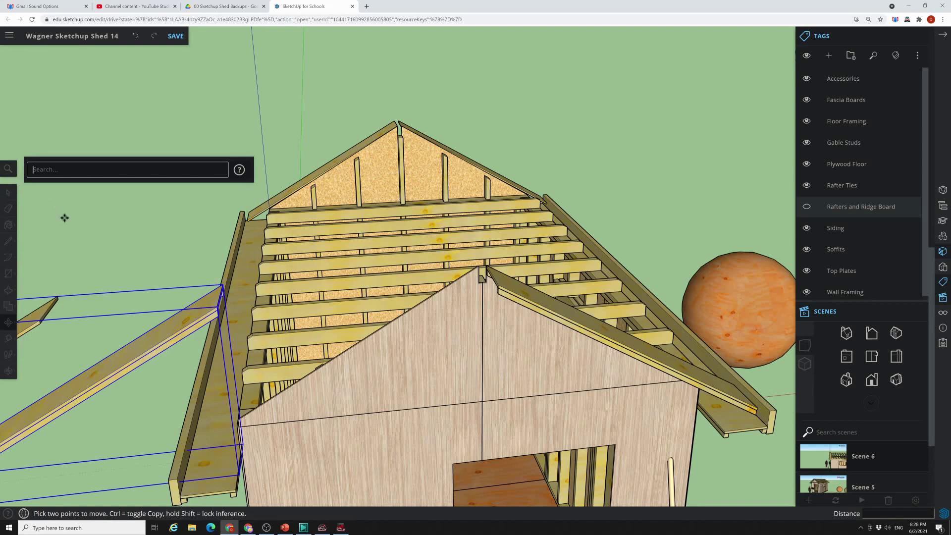
pyautogui.click(806, 207)
pyautogui.scroll(2, 171, 333)
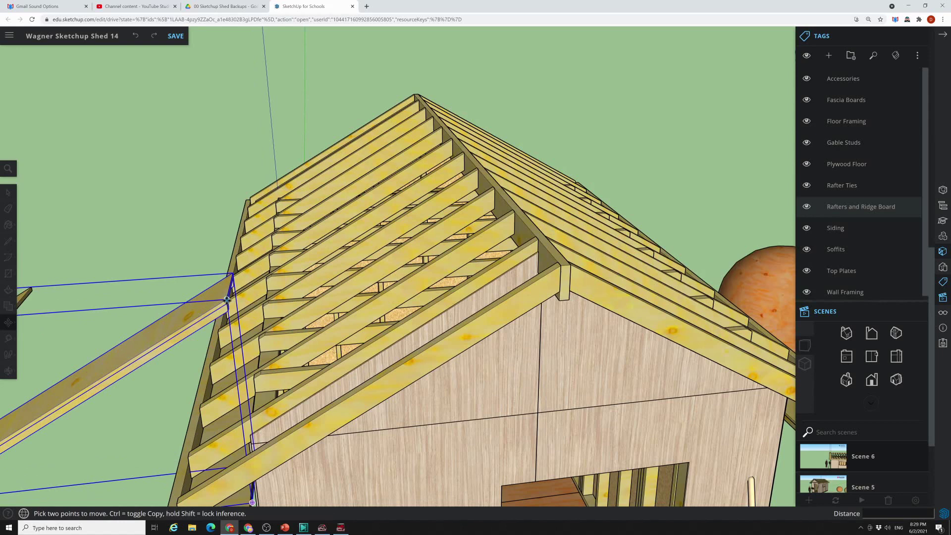
# Step: Move the flipped end panel about 3' 10 7/8" along the red axis so its upper corner meets the ridge board
pyautogui.click(227, 299)
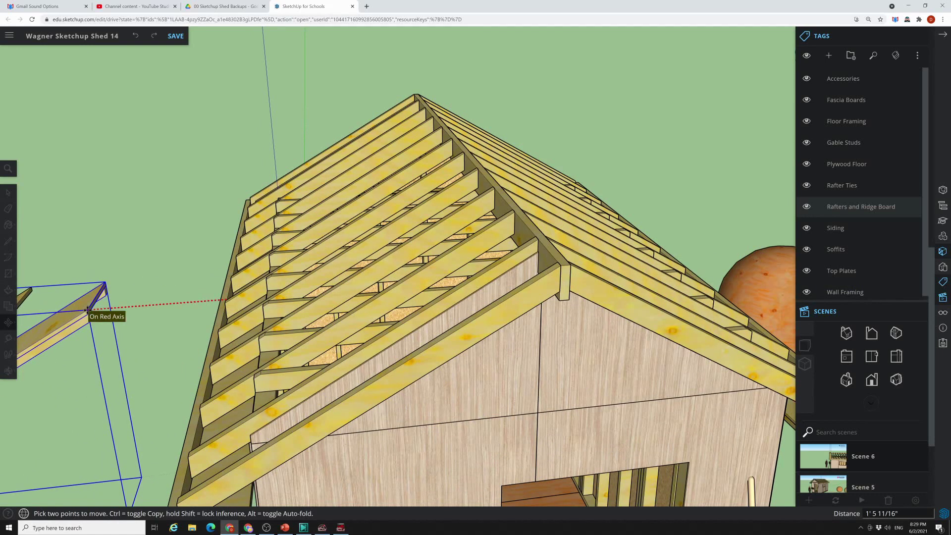
pyautogui.moveTo(520, 301); pyautogui.dragTo(480, 319, button='middle')
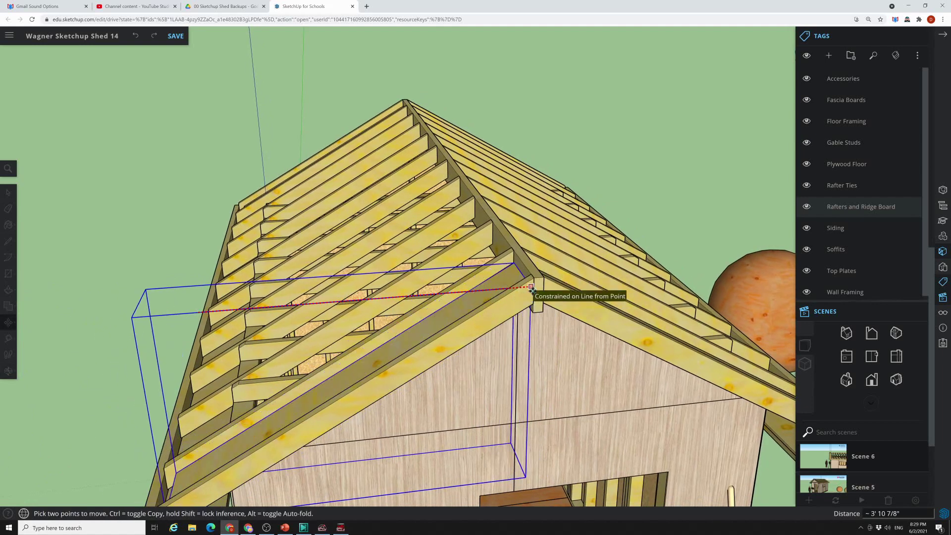
pyautogui.click(531, 290)
# Step: Copy both slopes' end panels along the green axis about 15' 2 1/16" to beyond the shed's opposite gable
pyautogui.moveTo(591, 438); pyautogui.dragTo(30, 422, button='middle')
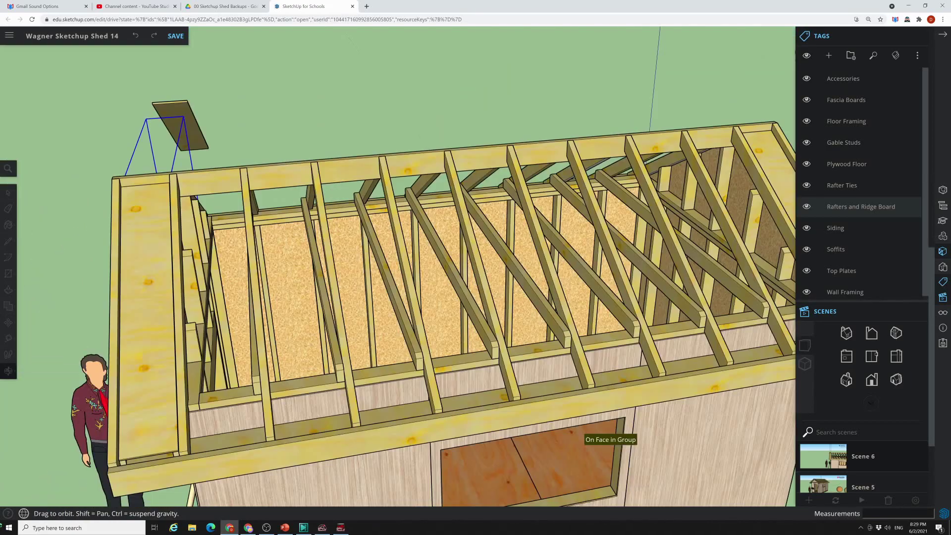
pyautogui.press('m')
pyautogui.scroll(-1, 120, 346)
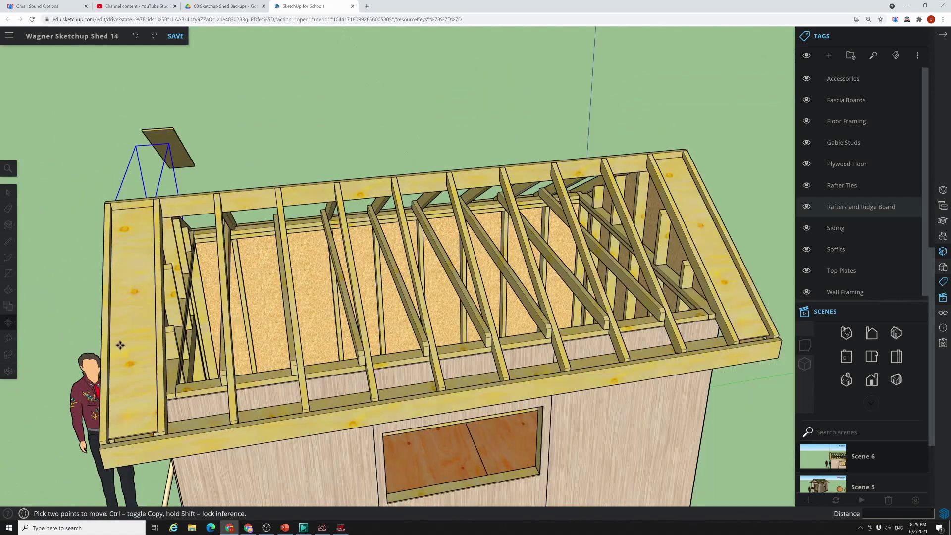
pyautogui.click(7, 194)
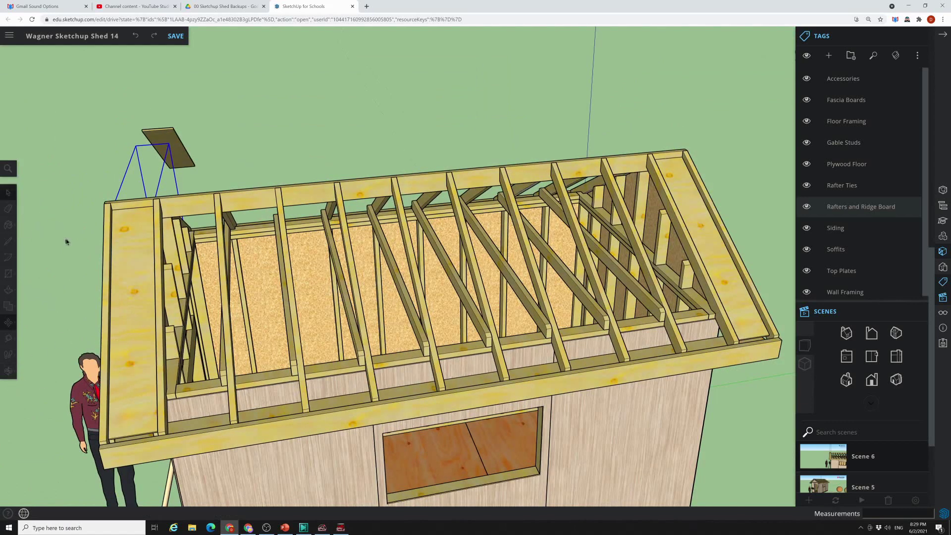
pyautogui.click(131, 313)
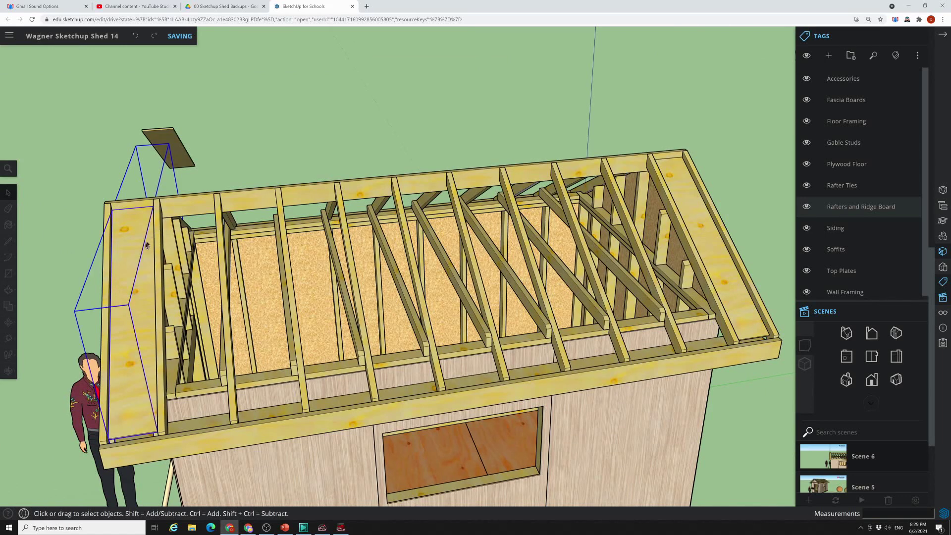
pyautogui.moveTo(181, 303); pyautogui.dragTo(119, 241, button='middle')
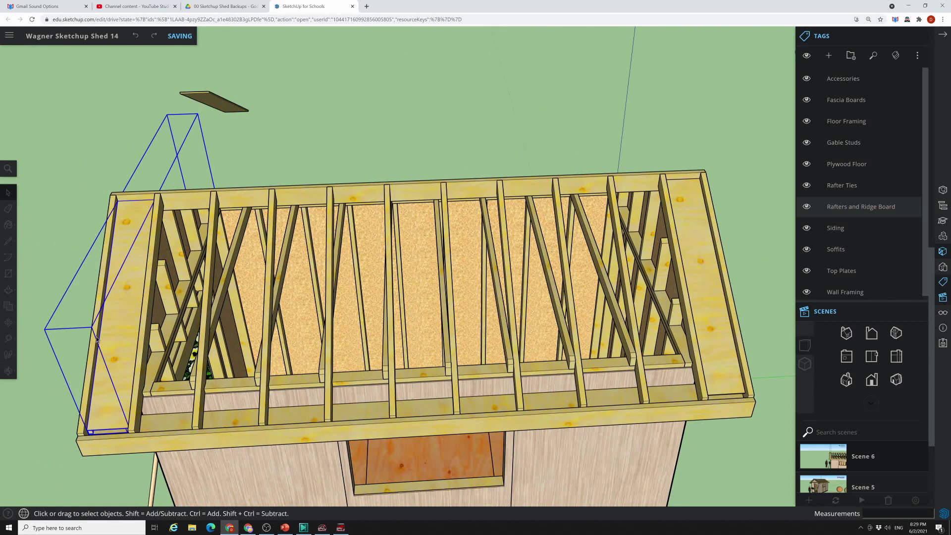
pyautogui.press('m')
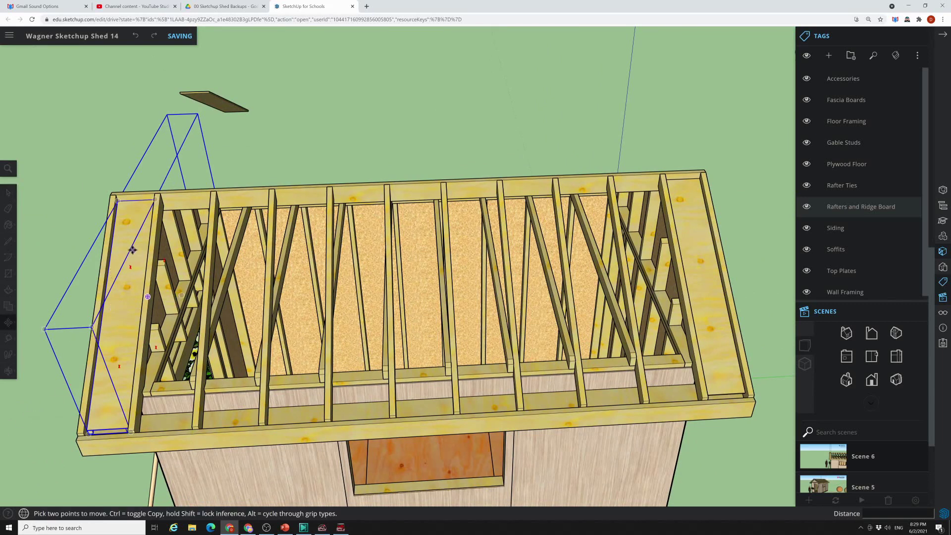
pyautogui.click(430, 242)
pyautogui.press('ctrl')
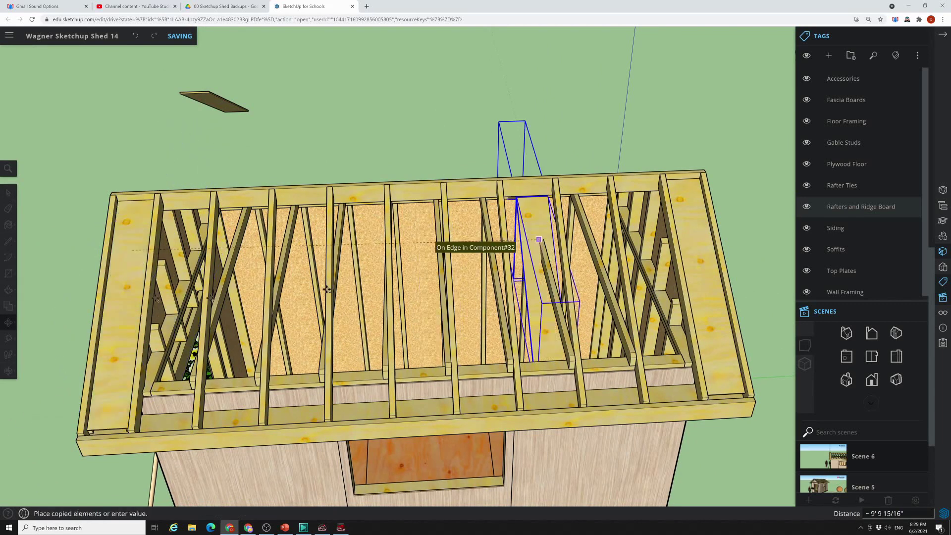
pyautogui.scroll(-2, 81, 295)
pyautogui.scroll(-2, 80, 295)
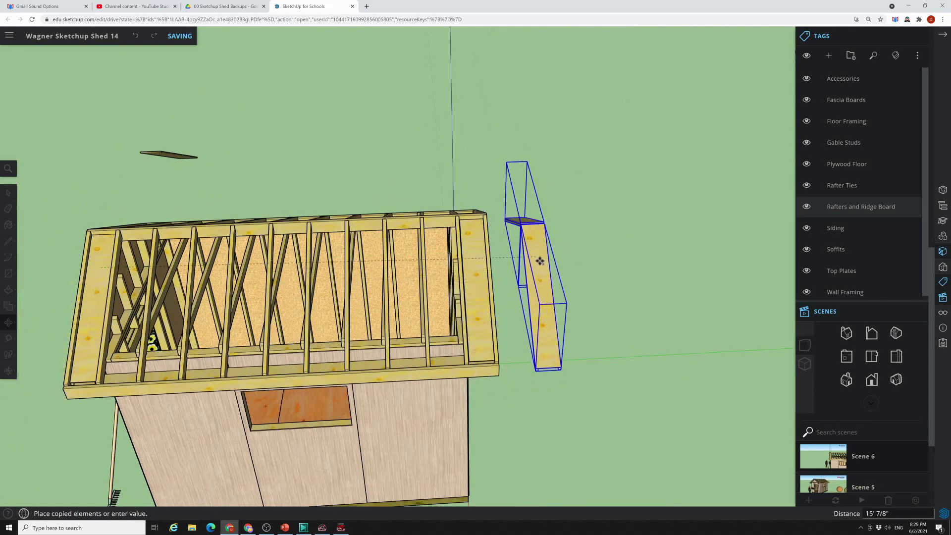
pyautogui.click(538, 251)
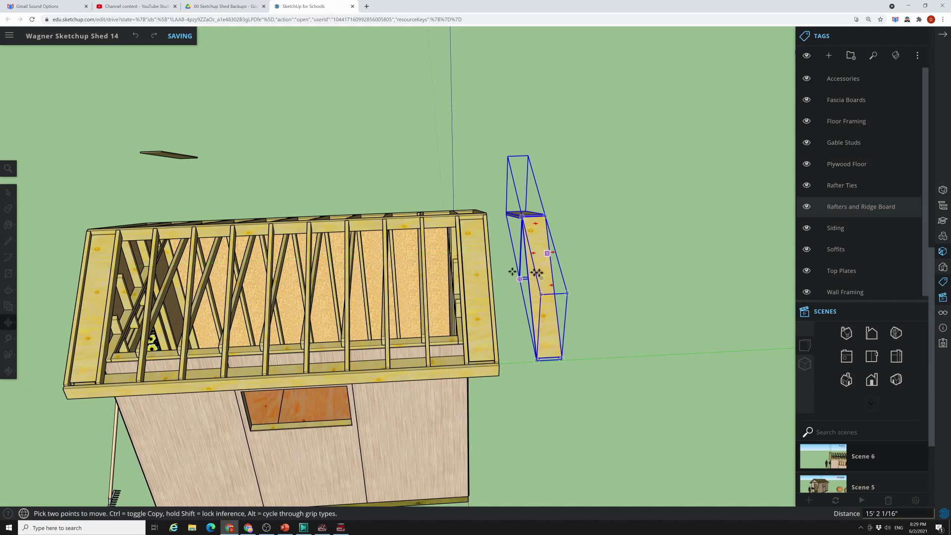
# Step: Delete the two old end panels between the rafters of the opposite gable overhang
pyautogui.scroll(3, 526, 269)
pyautogui.moveTo(450, 267); pyautogui.dragTo(463, 333, button='middle')
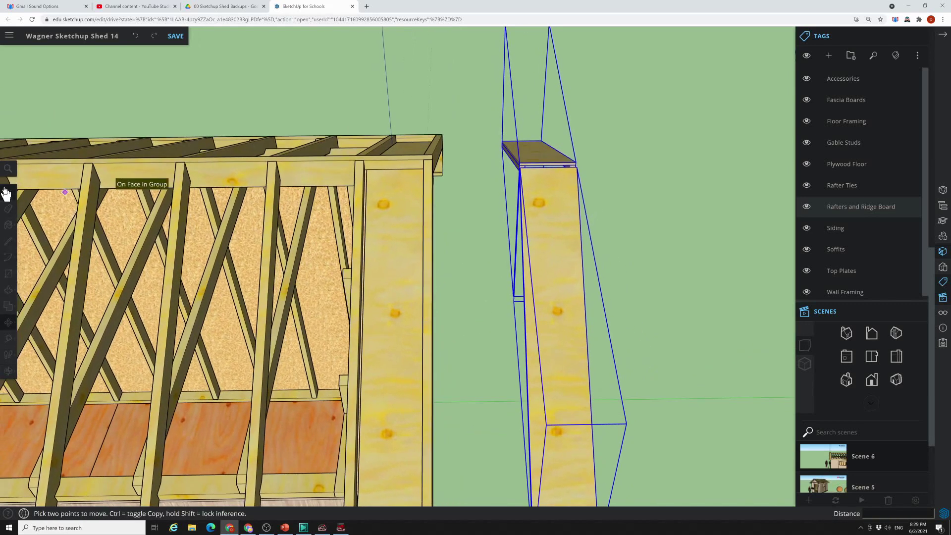
pyautogui.press('space')
pyautogui.click(387, 279)
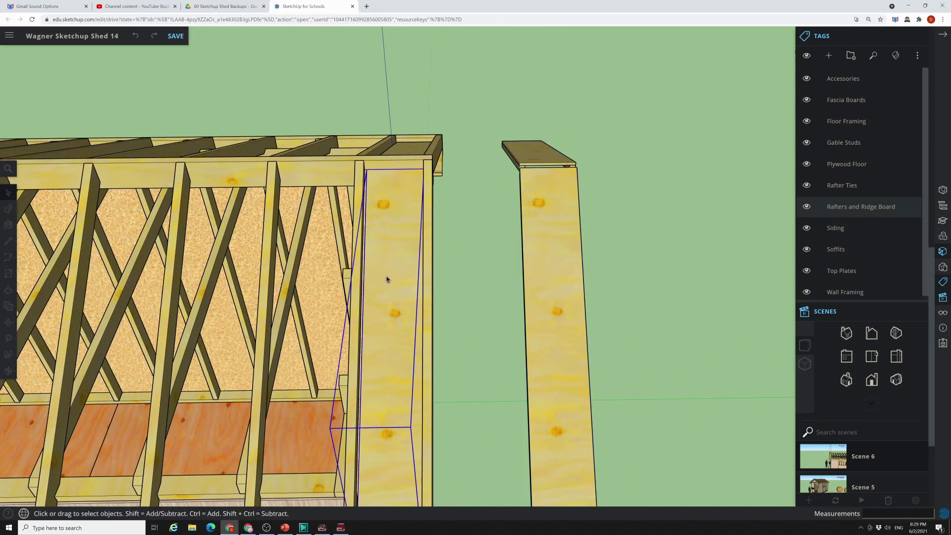
pyautogui.press('Delete')
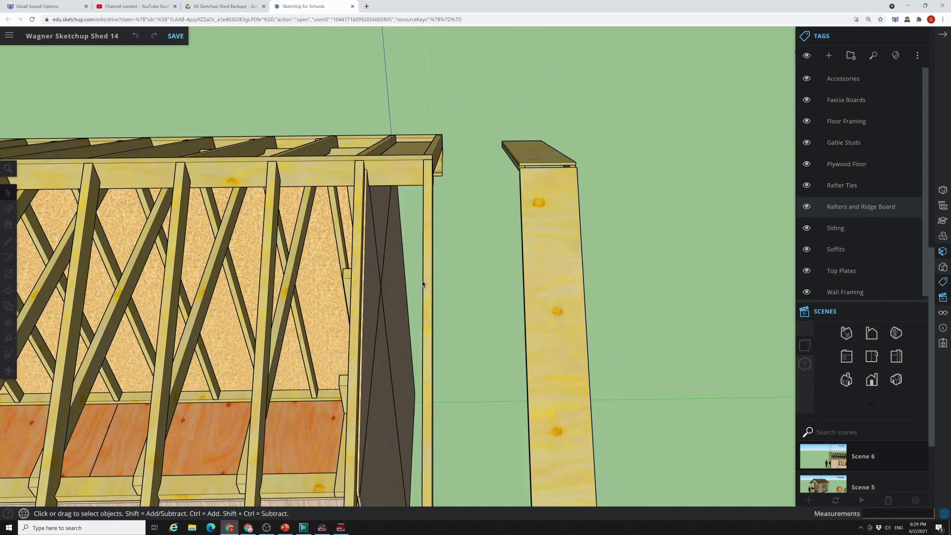
pyautogui.moveTo(424, 284); pyautogui.dragTo(379, 105, button='middle')
pyautogui.click(405, 221)
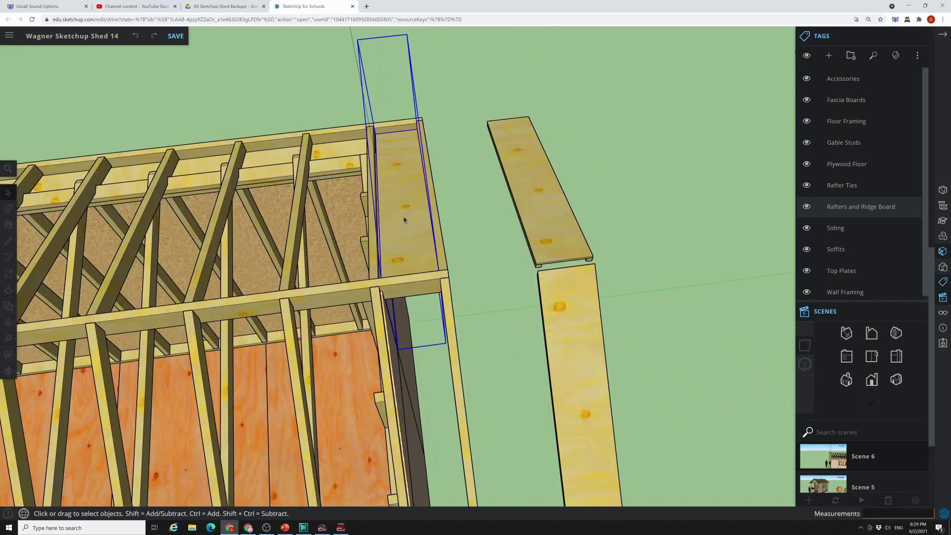
pyautogui.press('Delete')
# Step: Move both copied end panels about 1' 5/8" along the green axis towards the gable, just outside the end rafters
pyautogui.moveTo(596, 297); pyautogui.dragTo(520, 119, button='middle')
pyautogui.scroll(5, 467, 134)
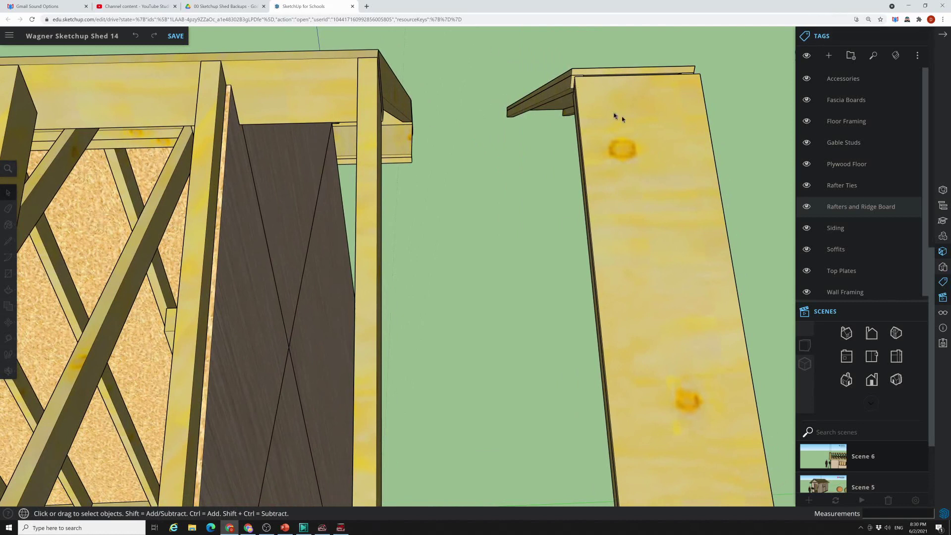
pyautogui.moveTo(634, 140); pyautogui.dragTo(625, 152)
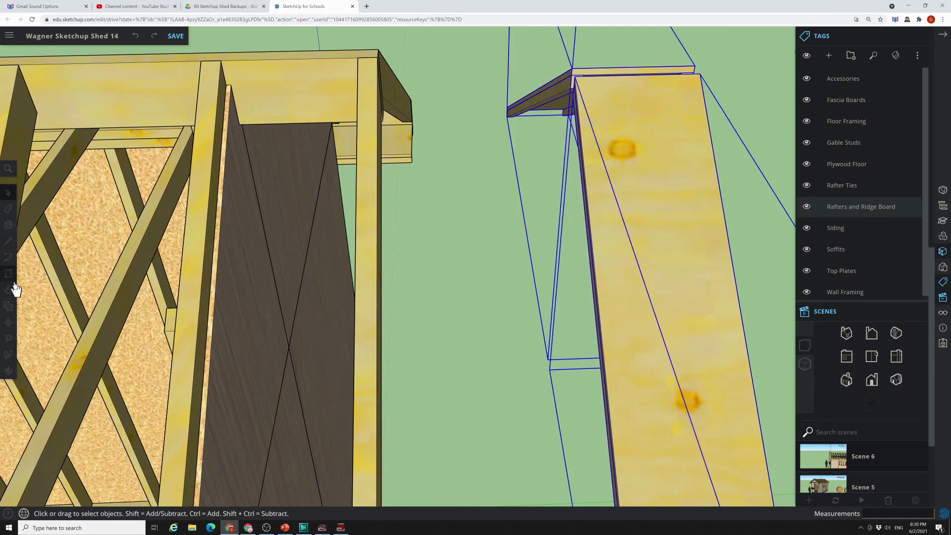
pyautogui.click(8, 327)
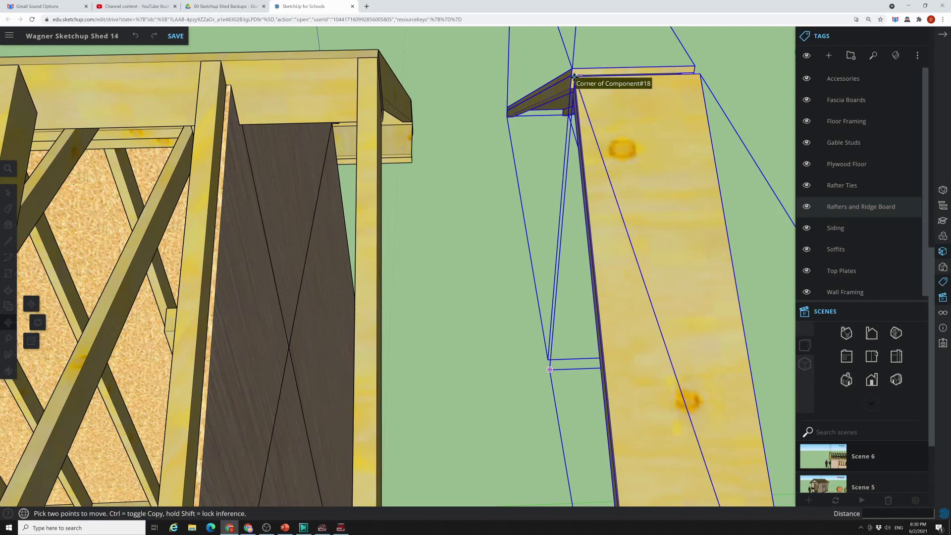
pyautogui.click(574, 77)
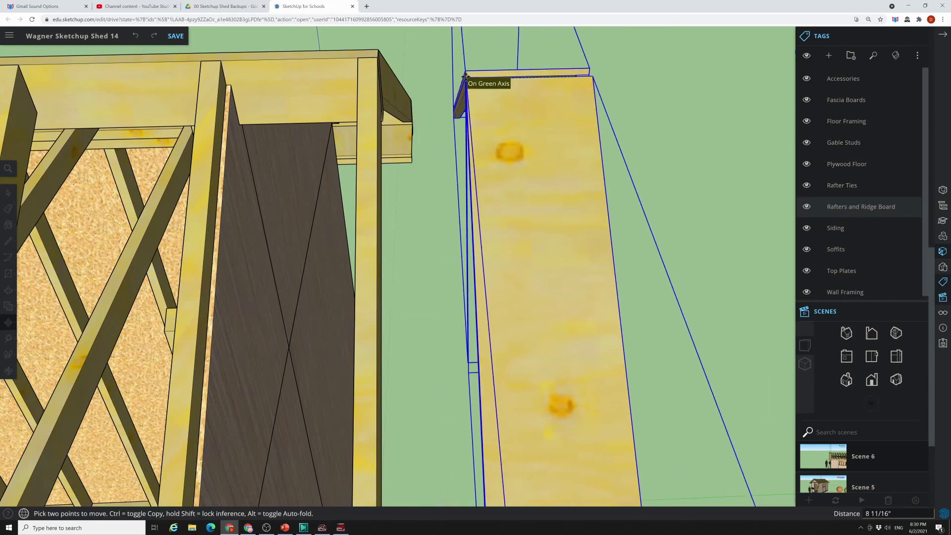
pyautogui.moveTo(465, 76); pyautogui.dragTo(380, 227, button='middle')
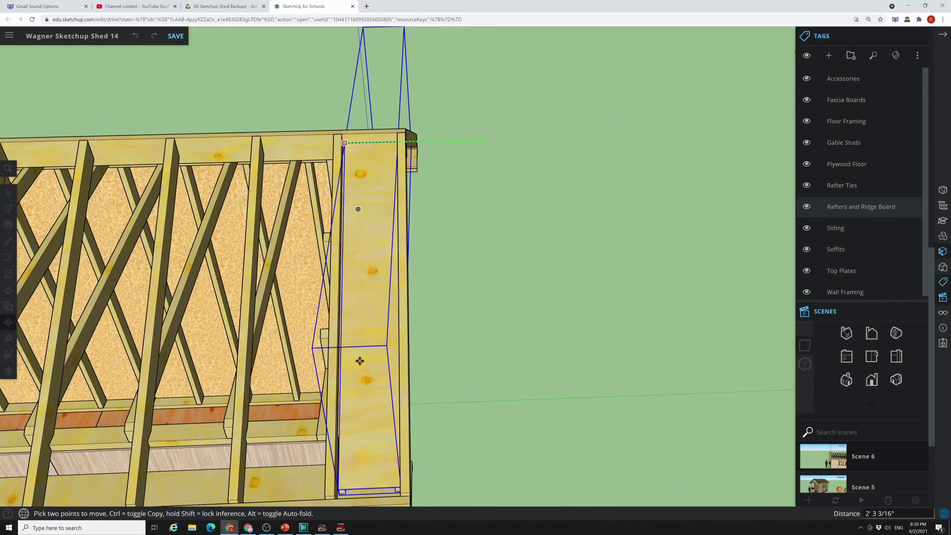
pyautogui.scroll(-5, 360, 361)
pyautogui.scroll(8, 386, 199)
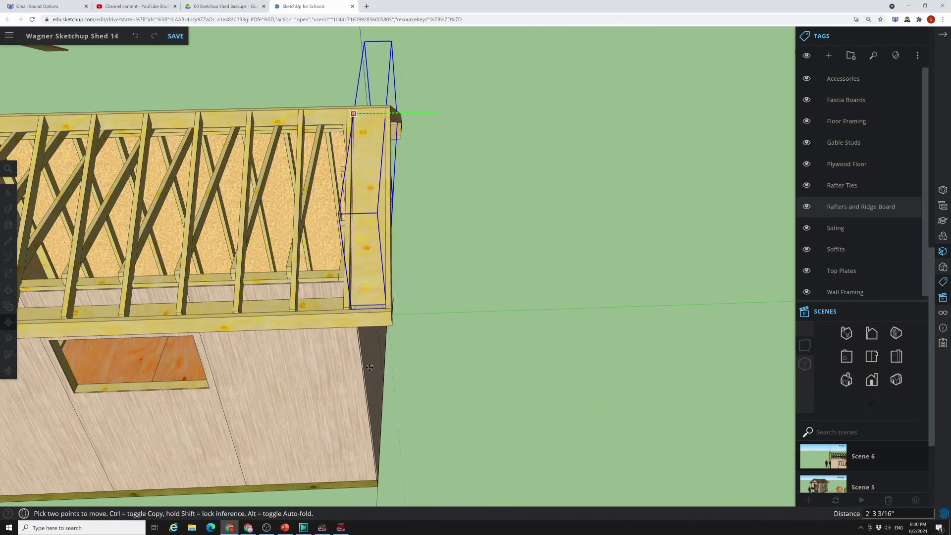
pyautogui.scroll(8, 370, 367)
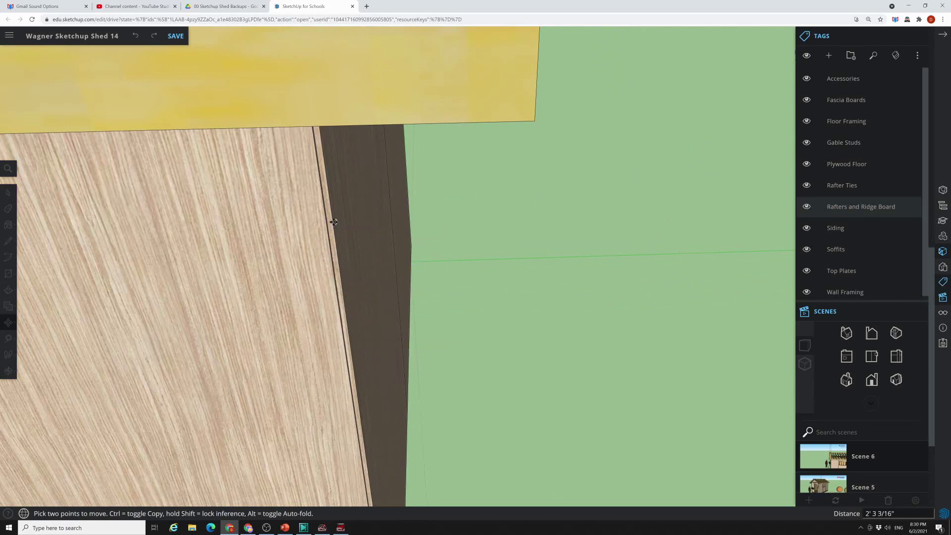
pyautogui.scroll(-5, 409, 239)
pyautogui.moveTo(409, 239); pyautogui.dragTo(427, 319, button='middle')
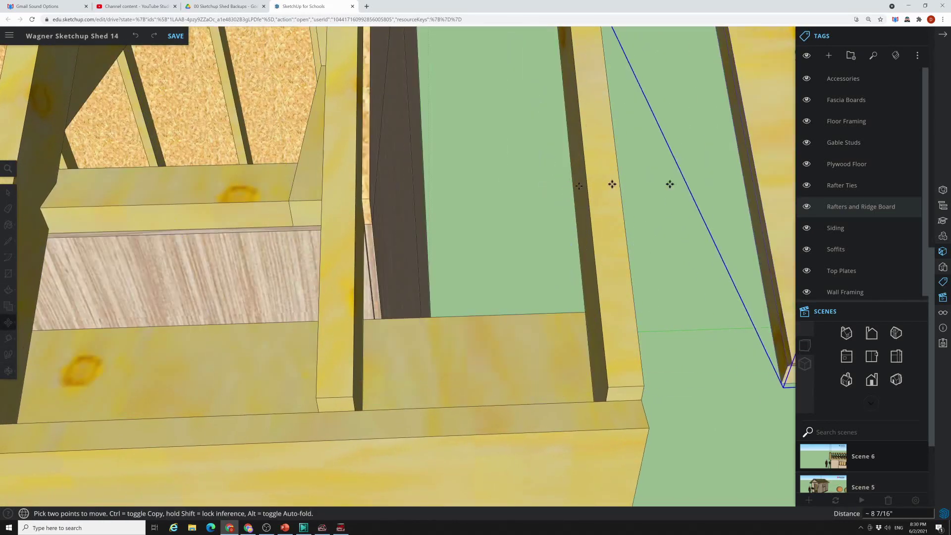
pyautogui.scroll(-3, 555, 218)
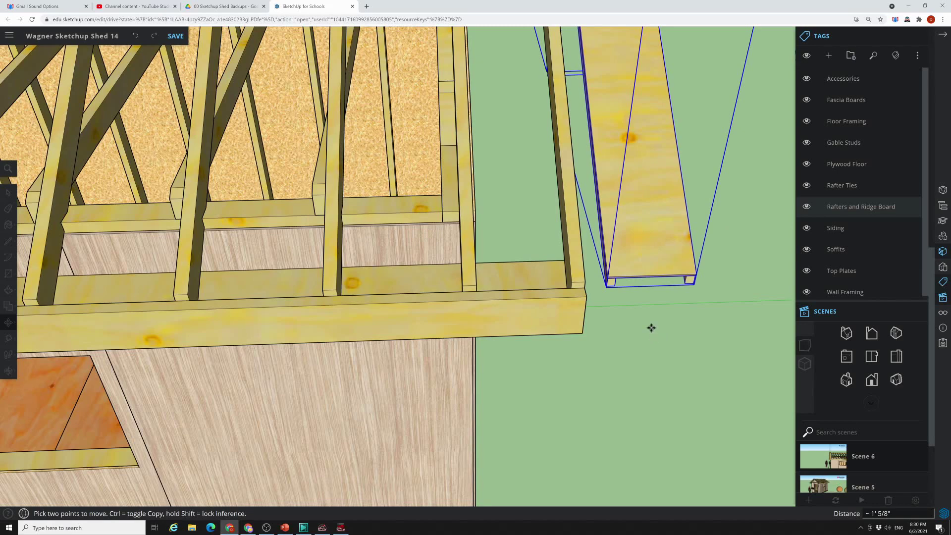
# Step: Move both copied end panels about 1' 2 9/16" along the green axis into the opposite gable overhang, against the inner end rafter at the ridge
pyautogui.moveTo(638, 326); pyautogui.dragTo(536, 141, button='middle')
pyautogui.moveTo(507, 28); pyautogui.dragTo(522, 58, button='middle')
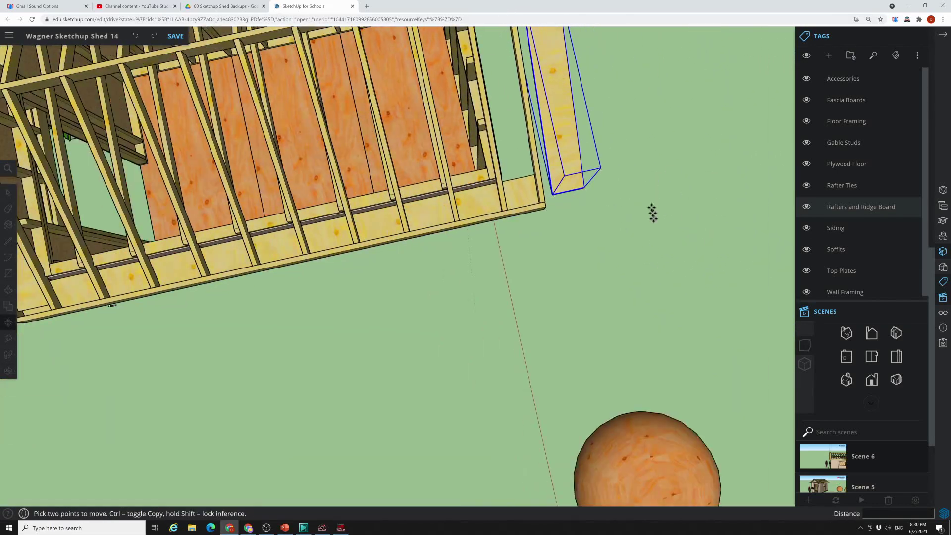
pyautogui.moveTo(651, 212); pyautogui.dragTo(652, 195, button='middle')
pyautogui.scroll(-1, 652, 195)
pyautogui.scroll(5, 599, 89)
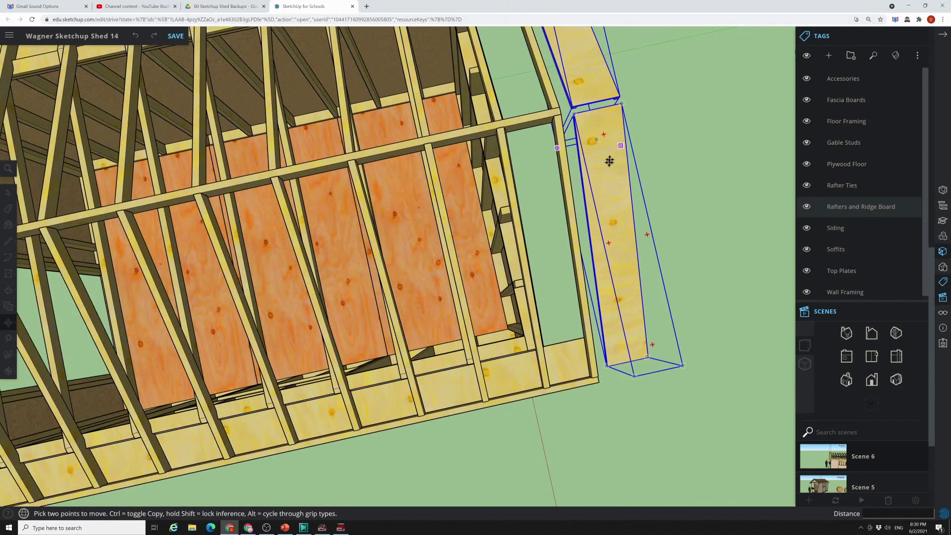
pyautogui.scroll(4, 579, 102)
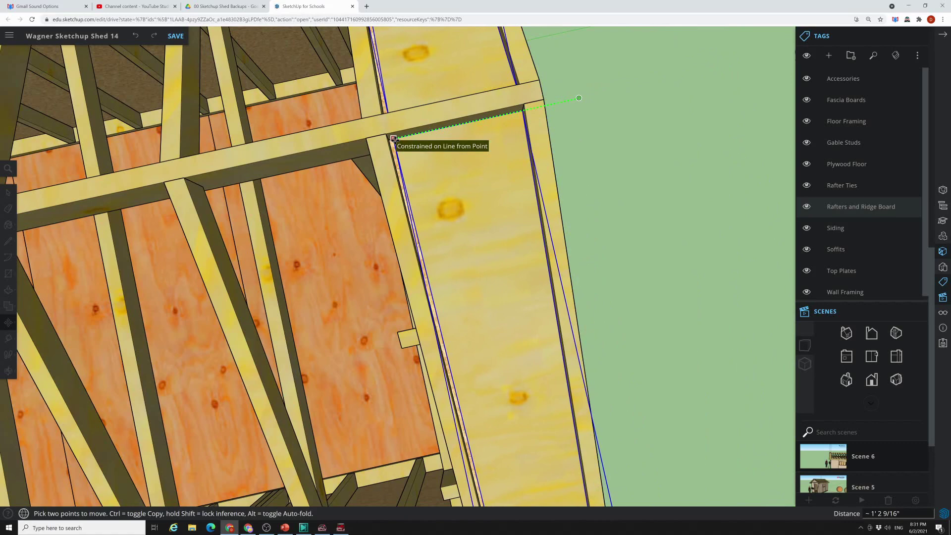
pyautogui.click(393, 139)
# Step: Hide the Fascia Boards tag and examine how the end panel fits between the overhang rafters and meets the soffit corner
pyautogui.moveTo(615, 281); pyautogui.dragTo(673, 186, button='middle')
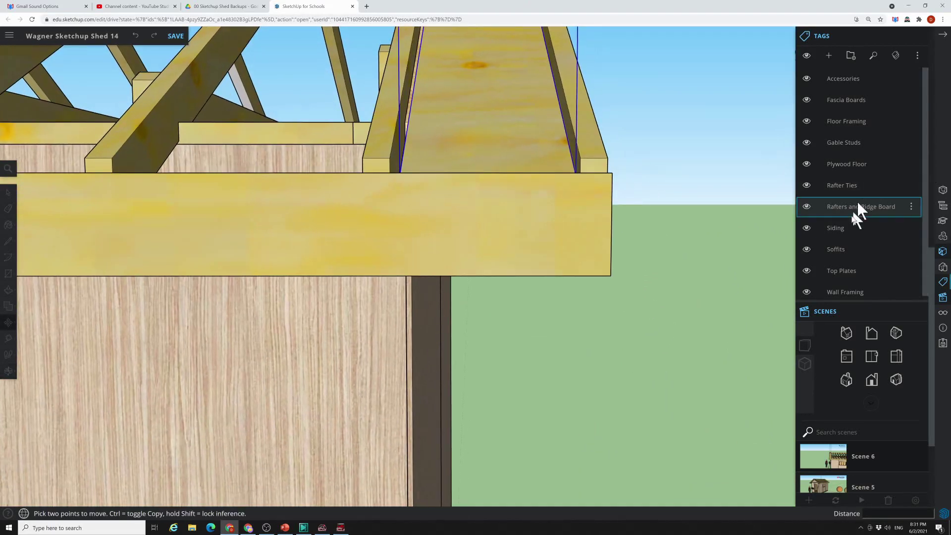
pyautogui.click(807, 102)
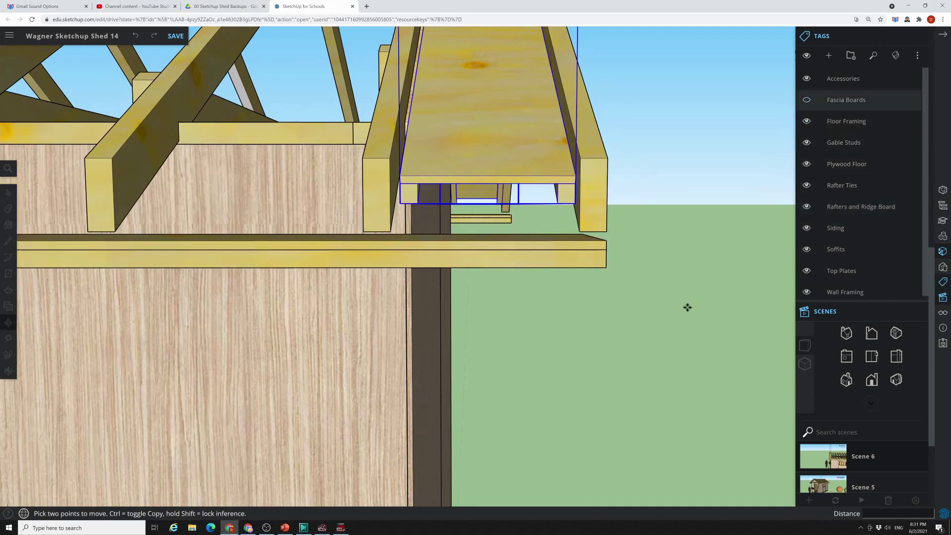
pyautogui.moveTo(688, 308)
pyautogui.mouseDown(button='middle')
pyautogui.moveTo(700, 270)
pyautogui.moveTo(702, 300)
pyautogui.mouseUp(button='middle')
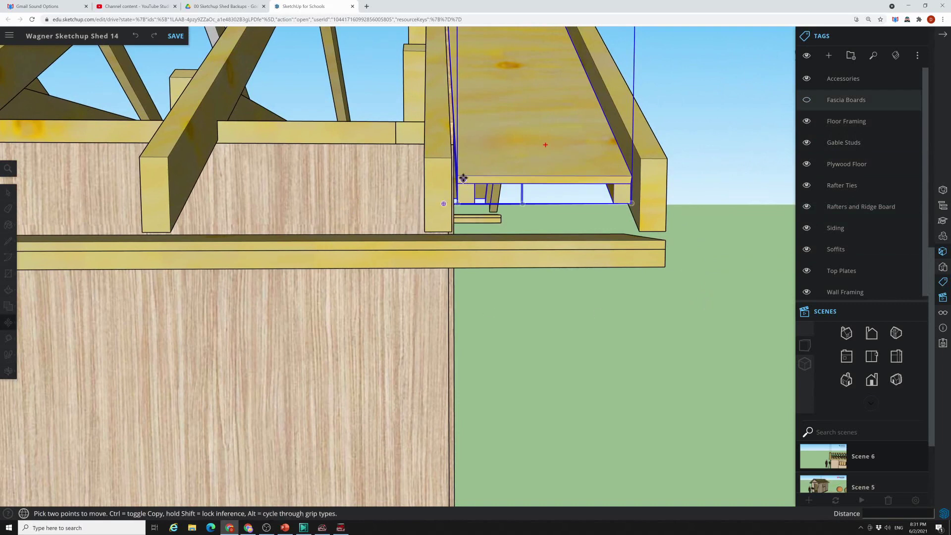
pyautogui.scroll(4, 475, 188)
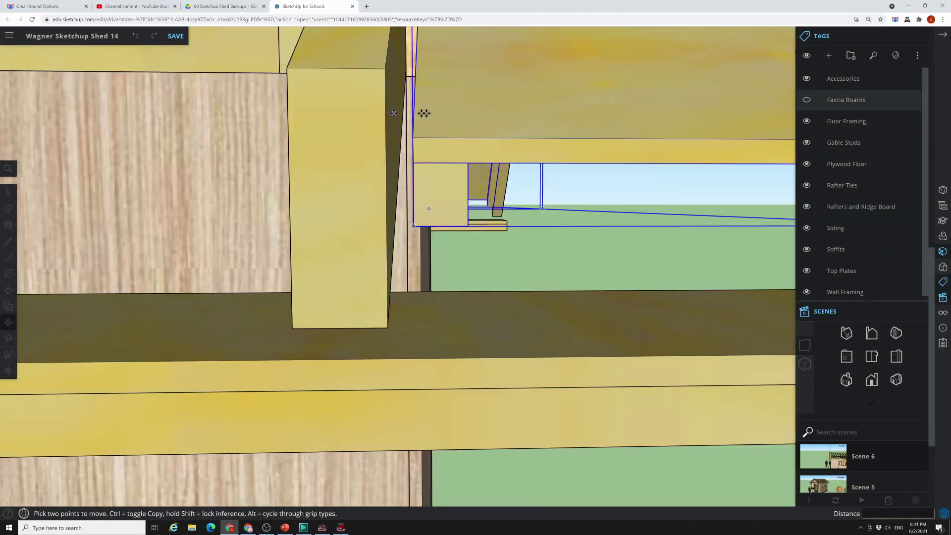
pyautogui.moveTo(644, 307); pyautogui.dragTo(462, 253, button='middle')
pyautogui.scroll(-2, 537, 302)
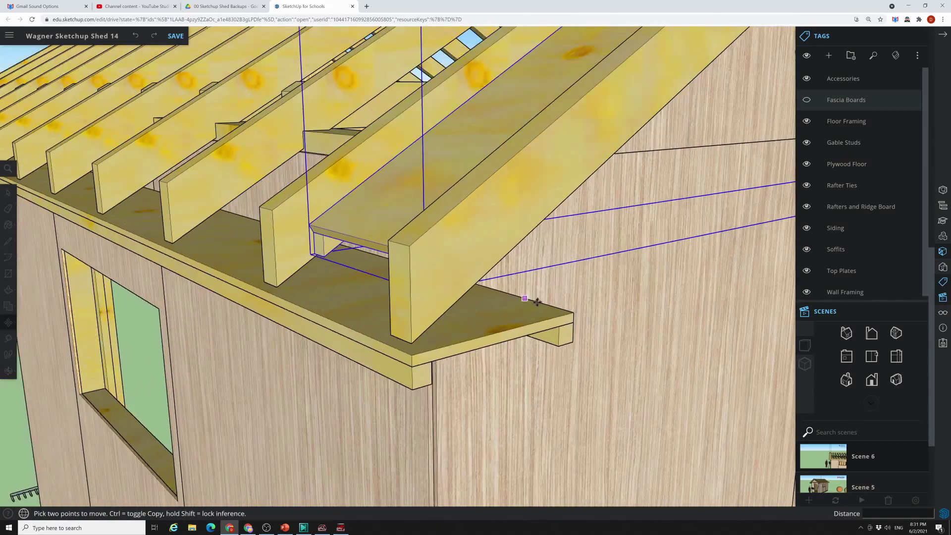
pyautogui.scroll(-5, 537, 302)
pyautogui.moveTo(611, 378); pyautogui.dragTo(439, 365, button='middle')
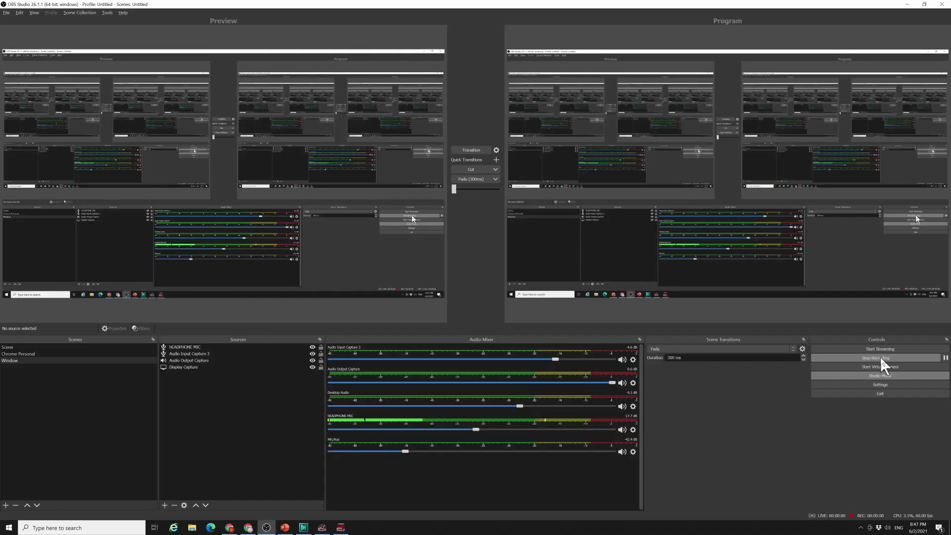
# Step: Return to SketchUp and draw a line about 2' 4 3/16" along the red axis from the fascia's lower outer corner across the gable siding
pyautogui.hotkey('alt', 'Tab')
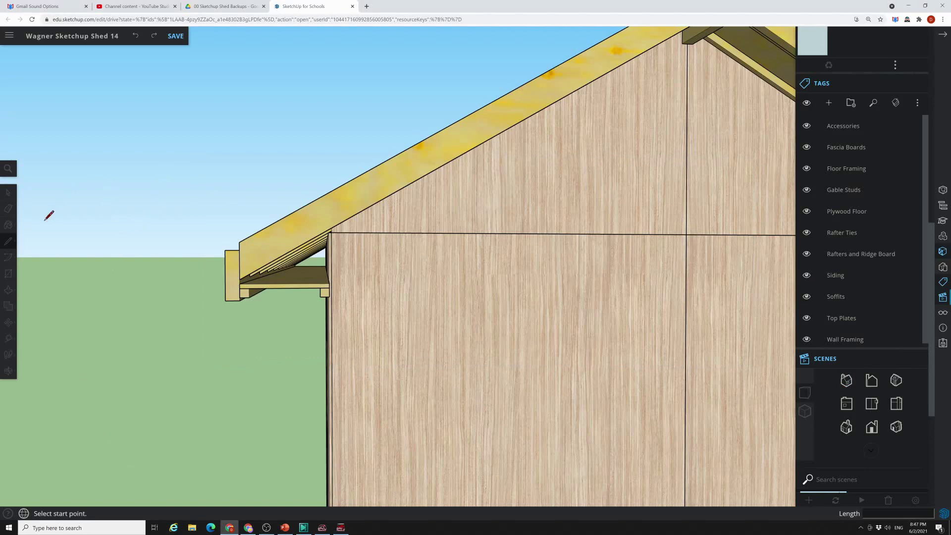
pyautogui.moveTo(591, 340); pyautogui.dragTo(450, 325, button='middle')
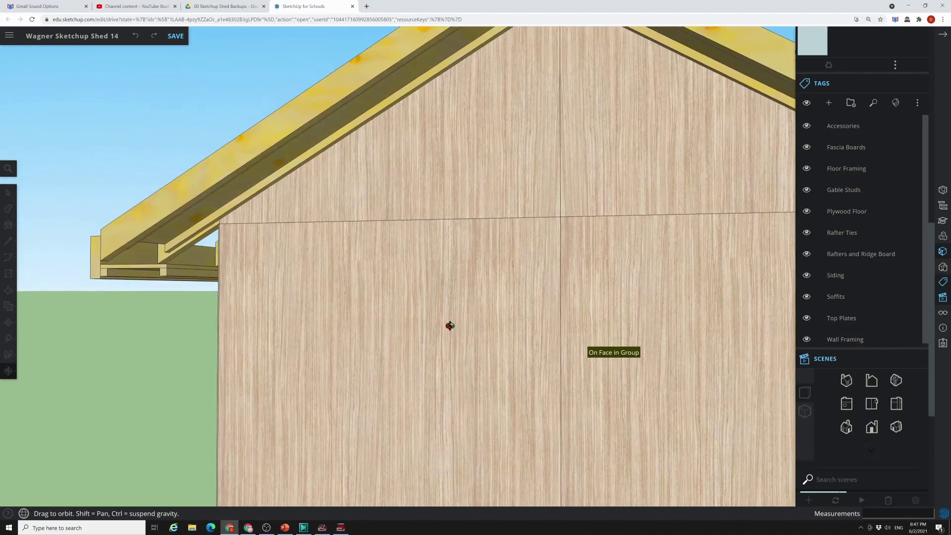
pyautogui.press('l')
pyautogui.scroll(-5, 229, 255)
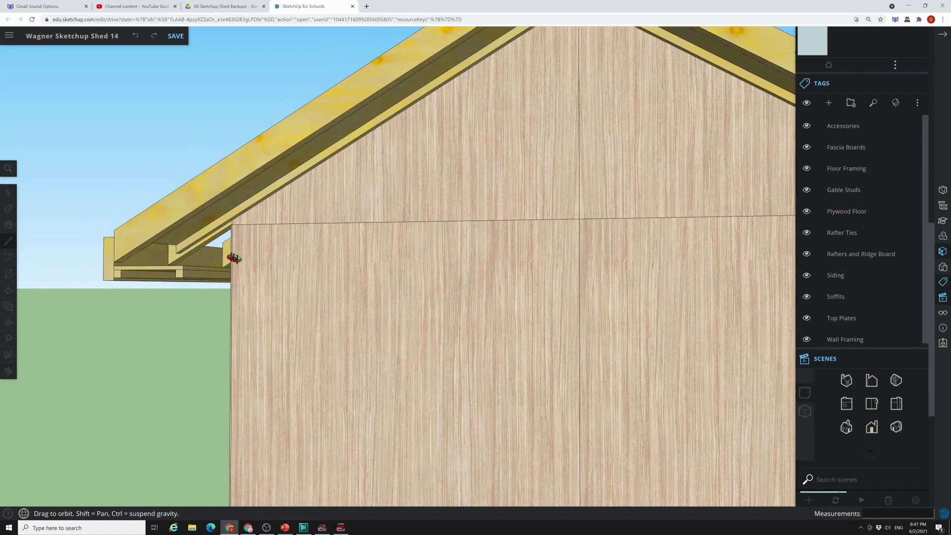
pyautogui.moveTo(257, 329); pyautogui.dragTo(312, 340, button='middle')
pyautogui.press('l')
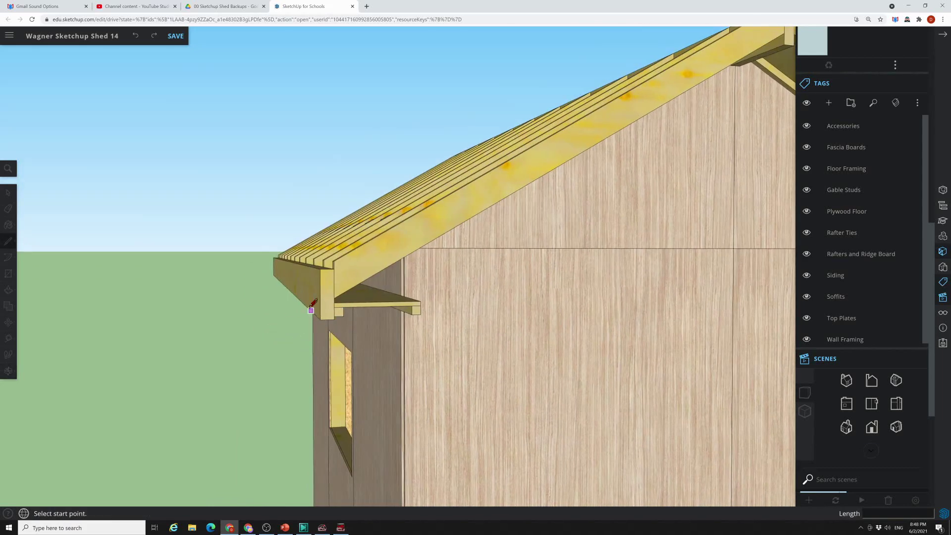
pyautogui.moveTo(427, 329); pyautogui.dragTo(376, 331, button='middle')
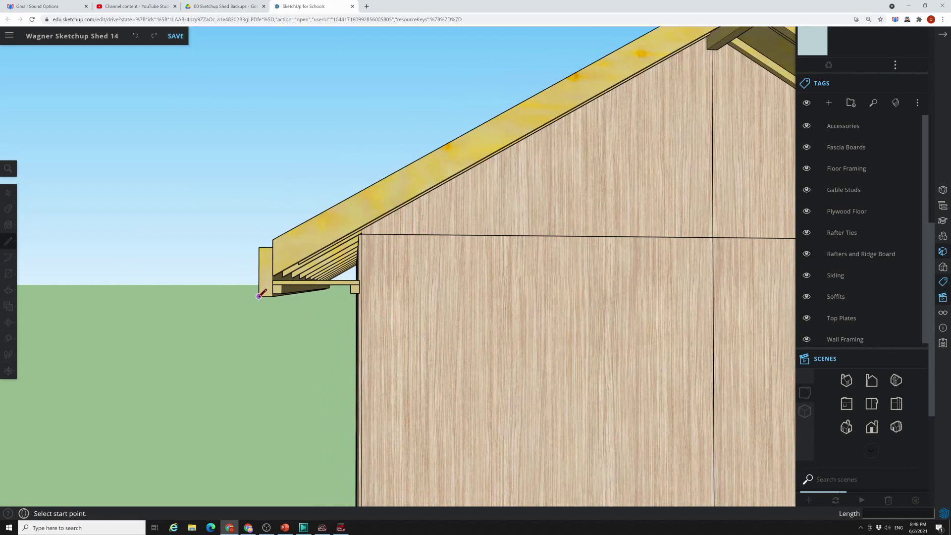
pyautogui.click(258, 296)
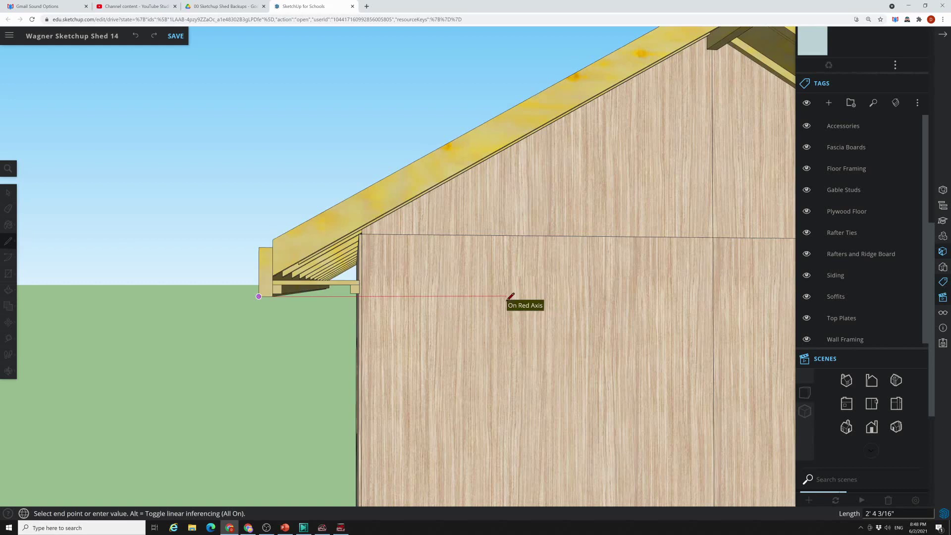
pyautogui.click(507, 296)
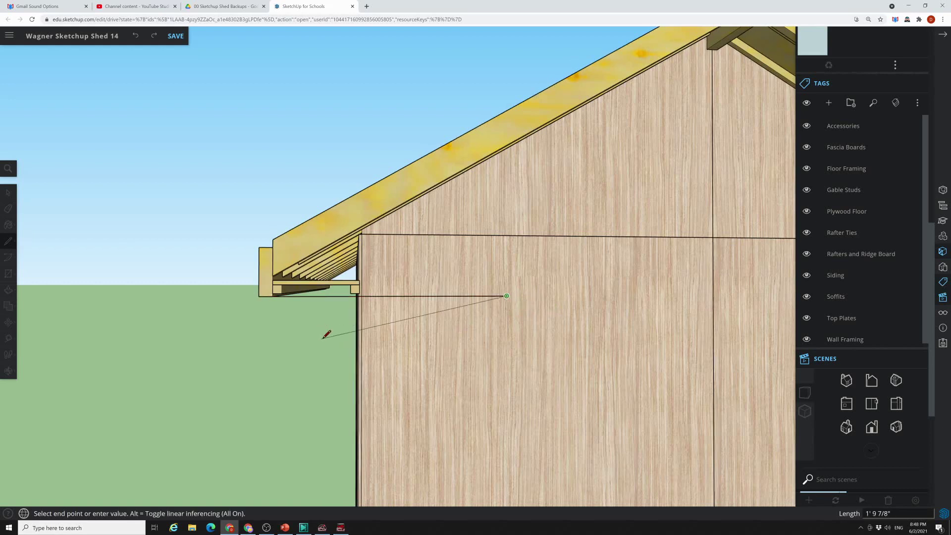
pyautogui.press('Escape')
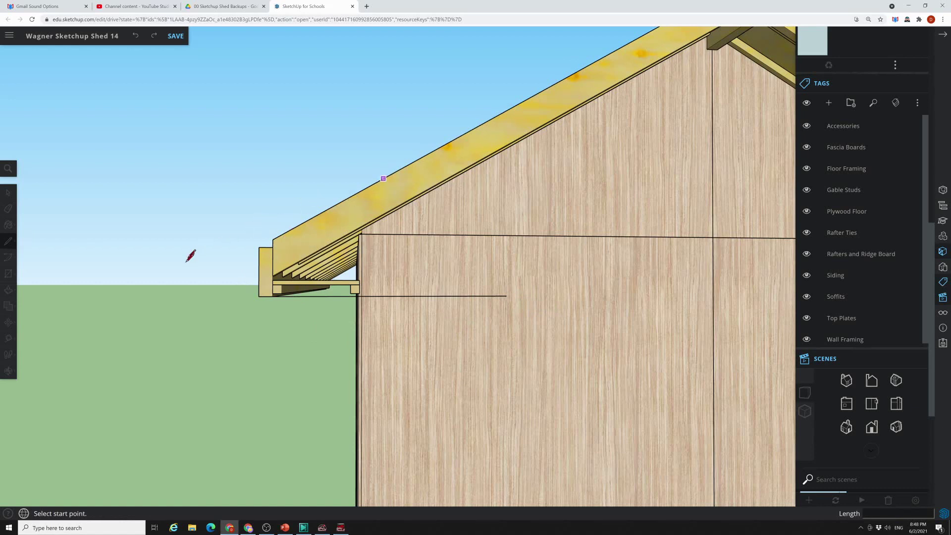
# Step: Draw a line from the fascia's upper outer corner along the end rafter's top edge to directly above the soffit's inner end
pyautogui.moveTo(243, 236); pyautogui.dragTo(296, 282, button='middle')
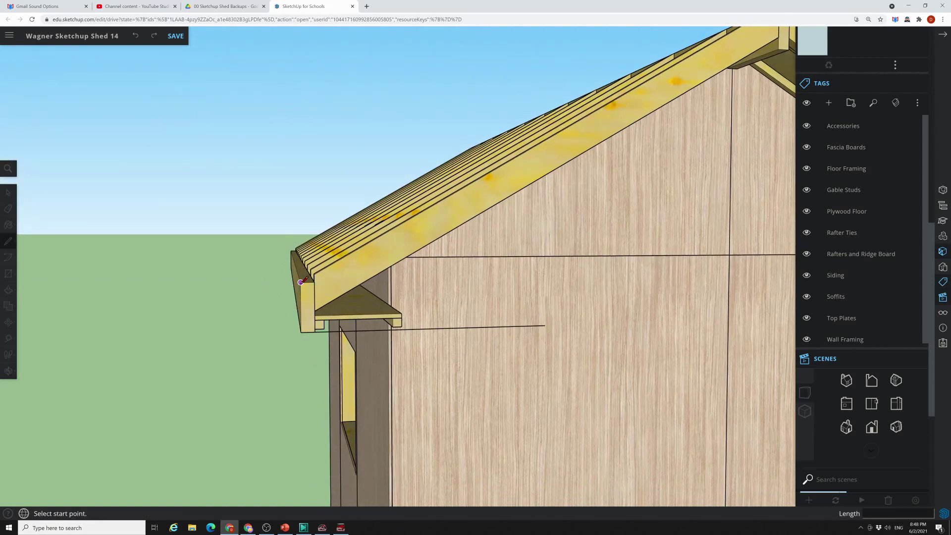
pyautogui.click(301, 281)
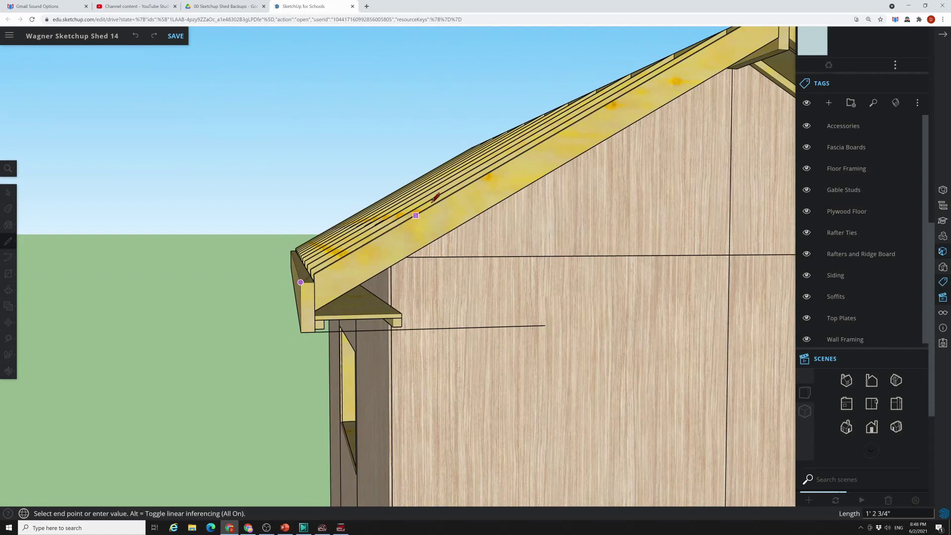
pyautogui.moveTo(387, 341)
pyautogui.mouseDown(button='middle')
pyautogui.moveTo(365, 324)
pyautogui.moveTo(365, 305)
pyautogui.mouseUp(button='middle')
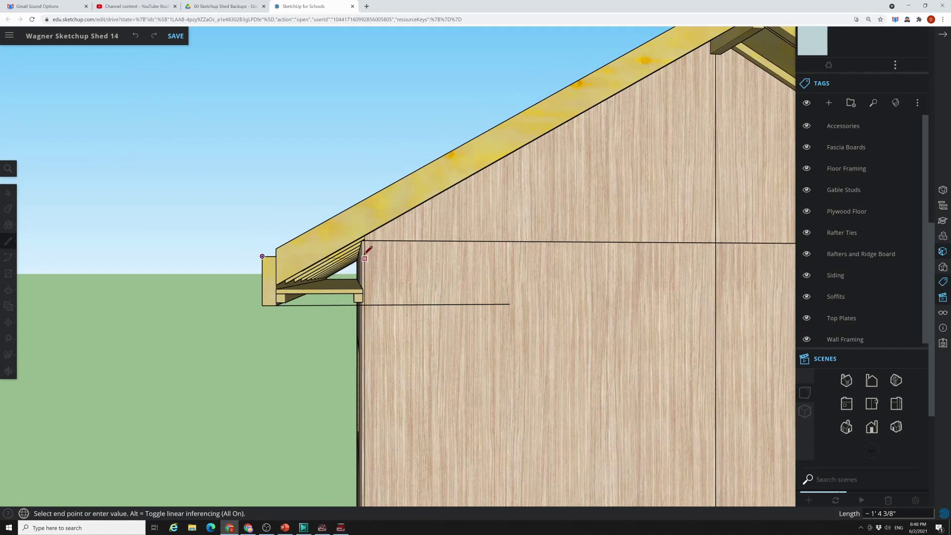
pyautogui.click(363, 200)
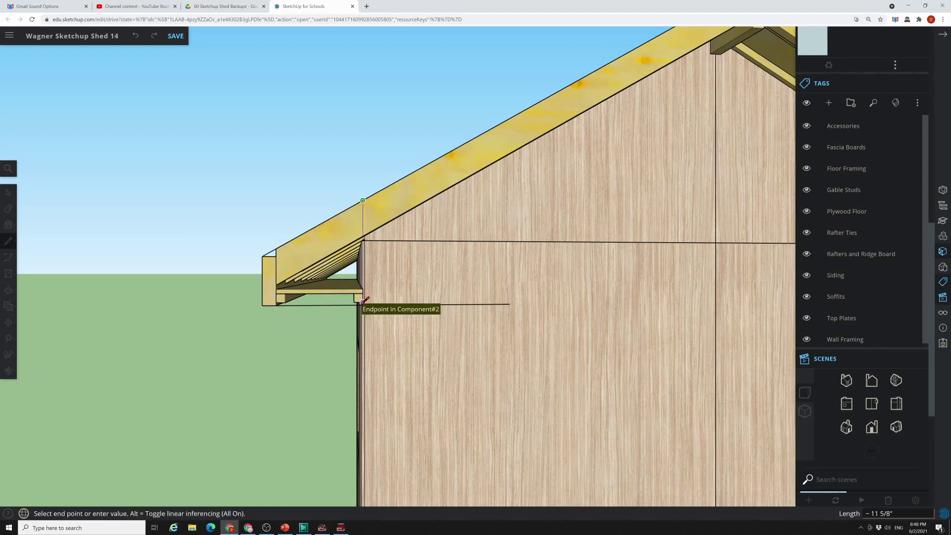
# Step: Draw a line about 1' 1 1/16" down the blue axis from the rafter's top edge, past the soffit's inner end and the horizontal line
pyautogui.moveTo(360, 320); pyautogui.dragTo(367, 373, button='middle')
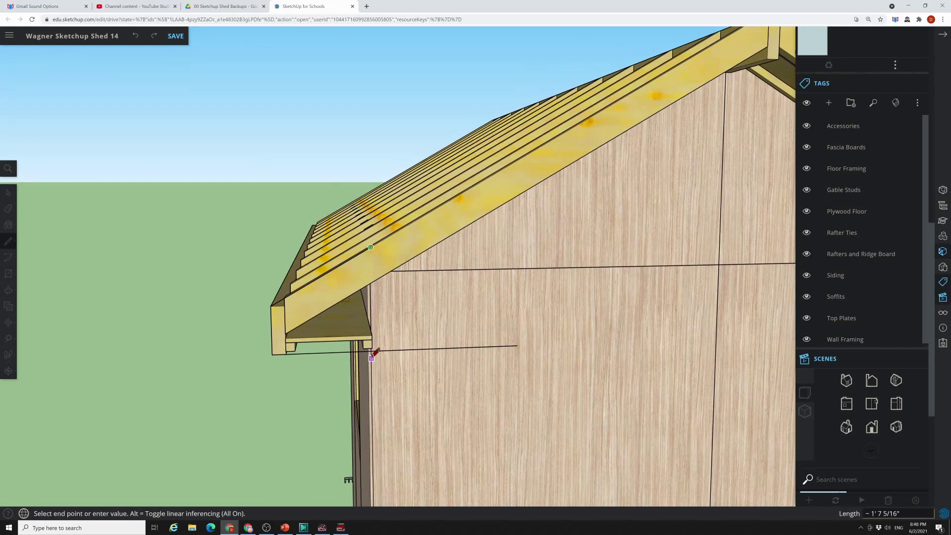
pyautogui.scroll(4, 380, 366)
pyautogui.moveTo(365, 346); pyautogui.dragTo(376, 392, button='middle')
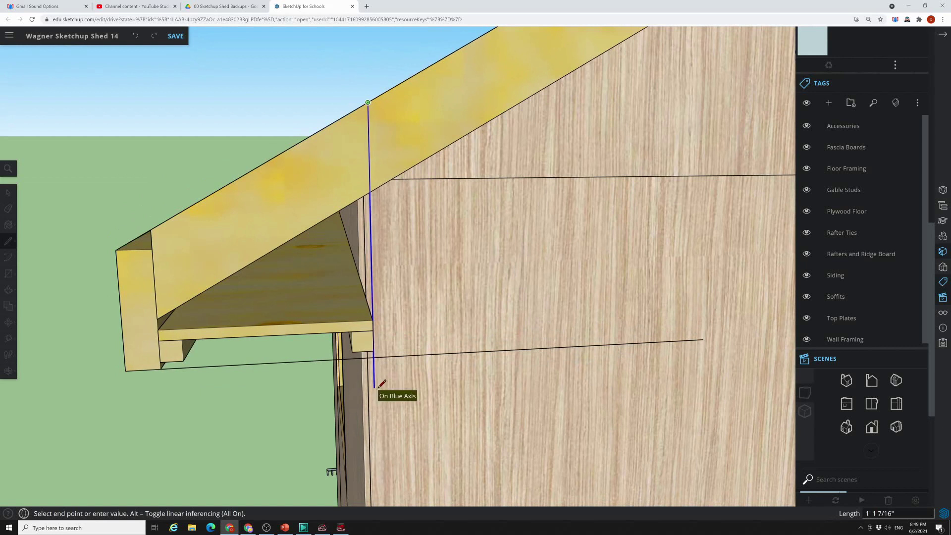
pyautogui.click(373, 379)
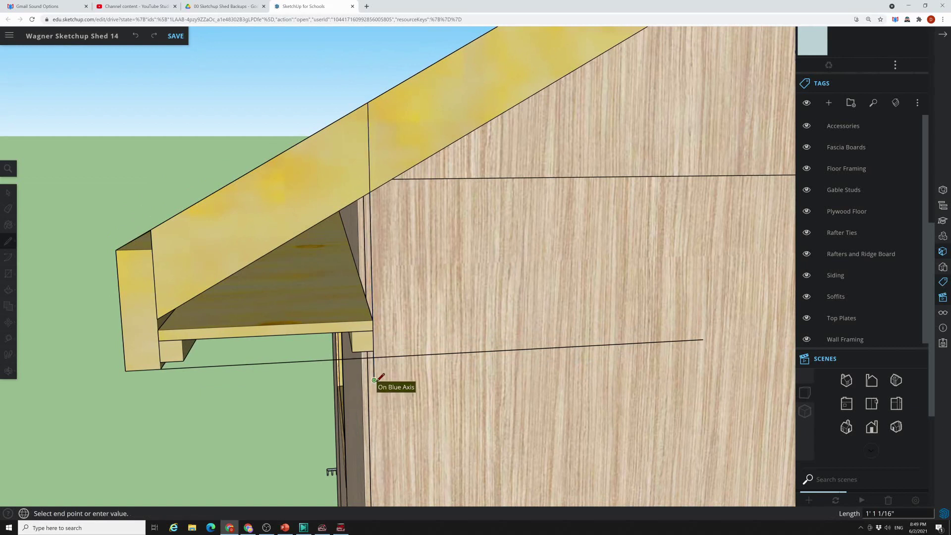
pyautogui.moveTo(212, 341); pyautogui.dragTo(164, 328, button='middle')
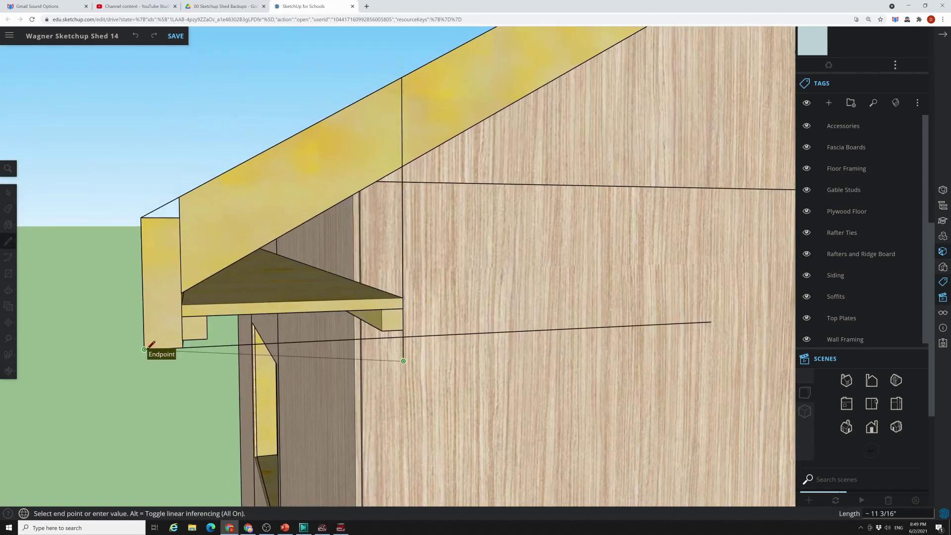
pyautogui.press('Escape')
# Step: Close the eave end-cap outline into a face with a 5 1/2" line between the fascia's lower and upper outer corners
pyautogui.click(144, 349)
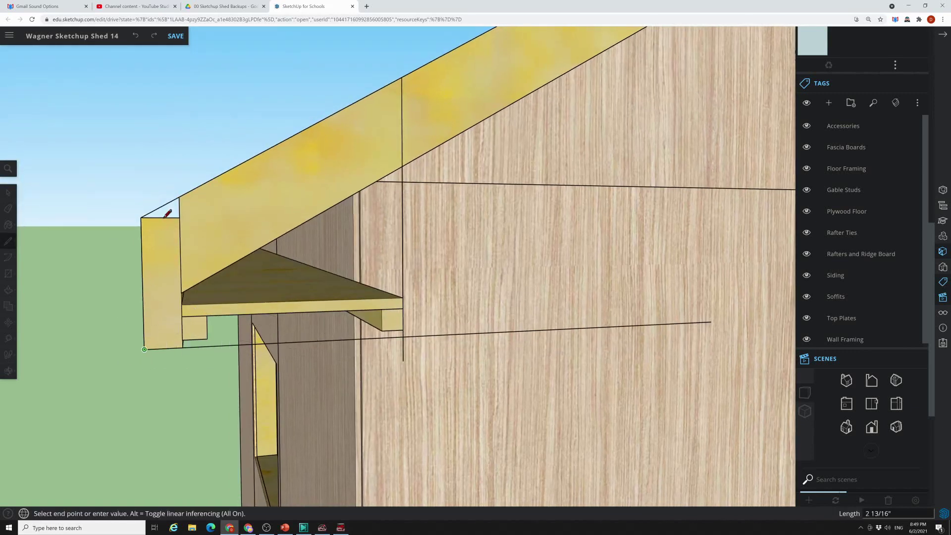
pyautogui.click(141, 217)
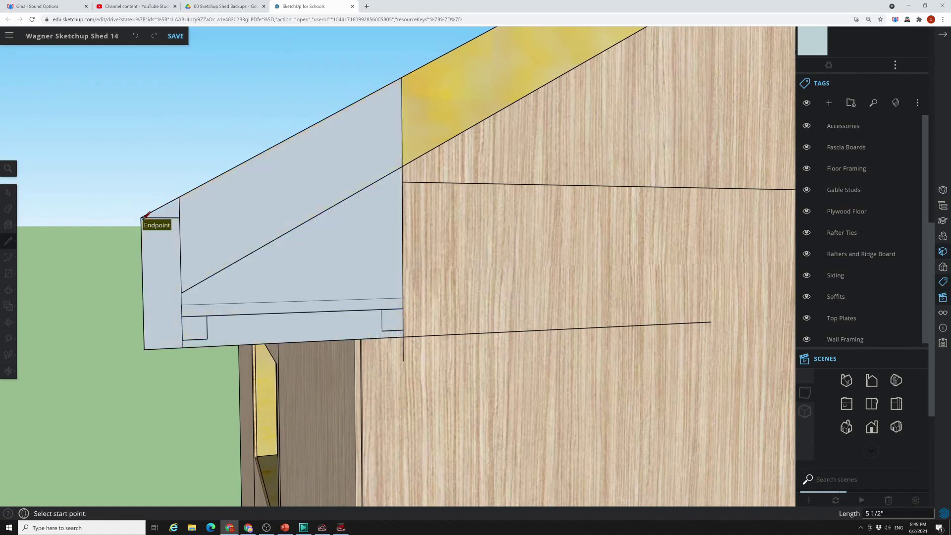
pyautogui.moveTo(398, 431); pyautogui.dragTo(357, 429, button='middle')
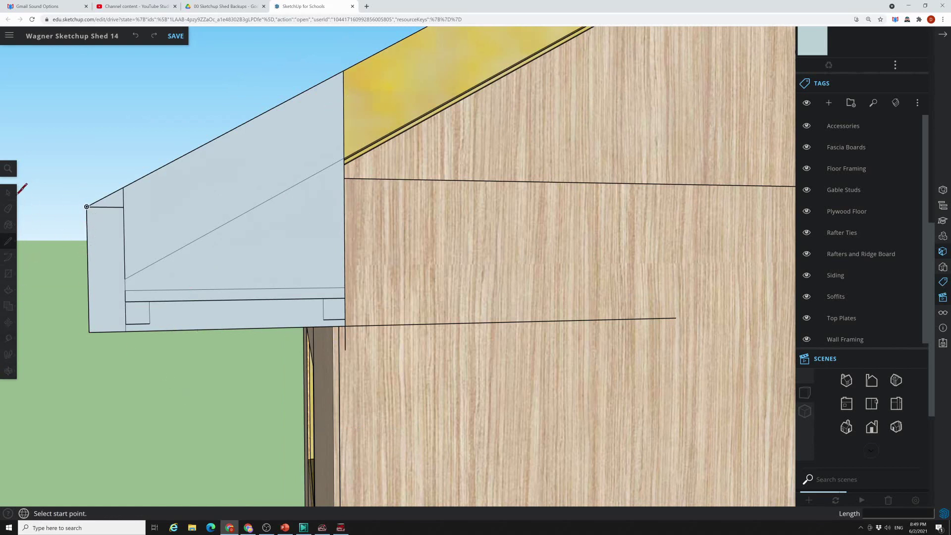
# Step: Delete the excess horizontal and vertical line segments that extend past the end-cap face's lower inner corner
pyautogui.press('e')
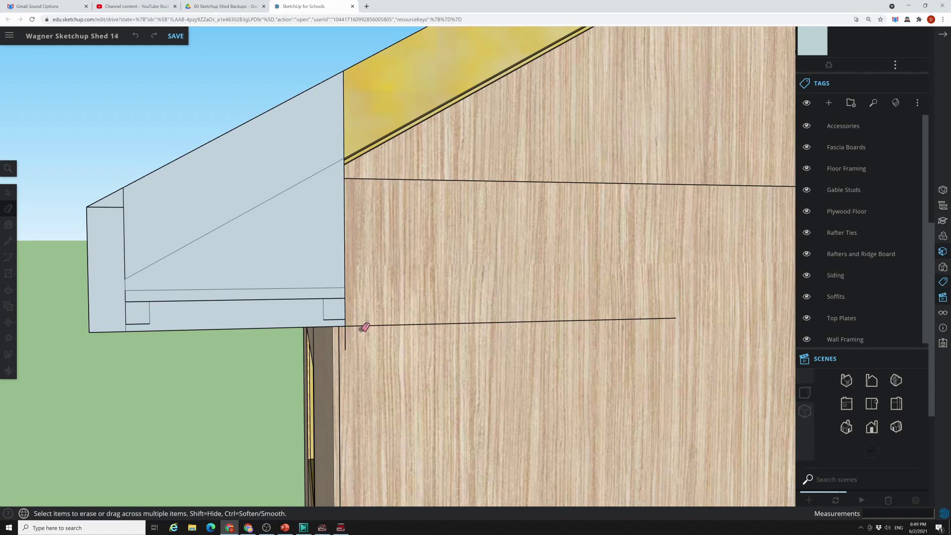
pyautogui.moveTo(365, 327); pyautogui.dragTo(462, 454, button='middle')
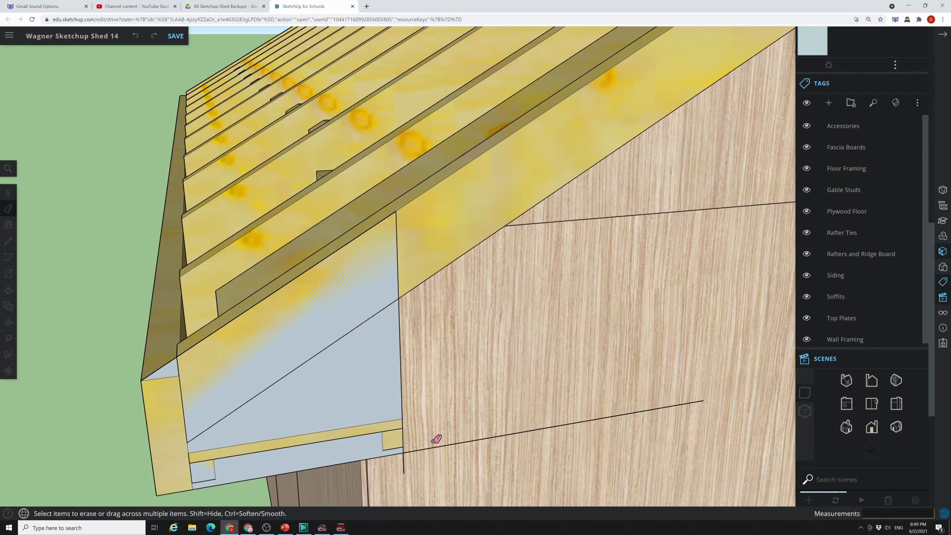
pyautogui.scroll(5, 456, 431)
pyautogui.moveTo(457, 430)
pyautogui.mouseDown(button='middle')
pyautogui.moveTo(558, 459)
pyautogui.moveTo(620, 431)
pyautogui.moveTo(615, 395)
pyautogui.moveTo(656, 371)
pyautogui.mouseUp(button='middle')
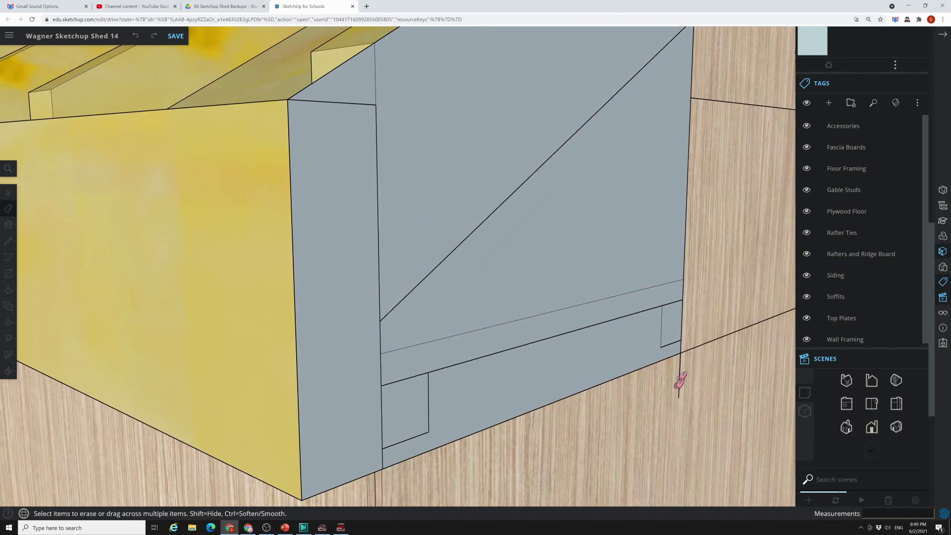
pyautogui.scroll(-3, 681, 385)
pyautogui.moveTo(643, 418); pyautogui.dragTo(485, 411, button='middle')
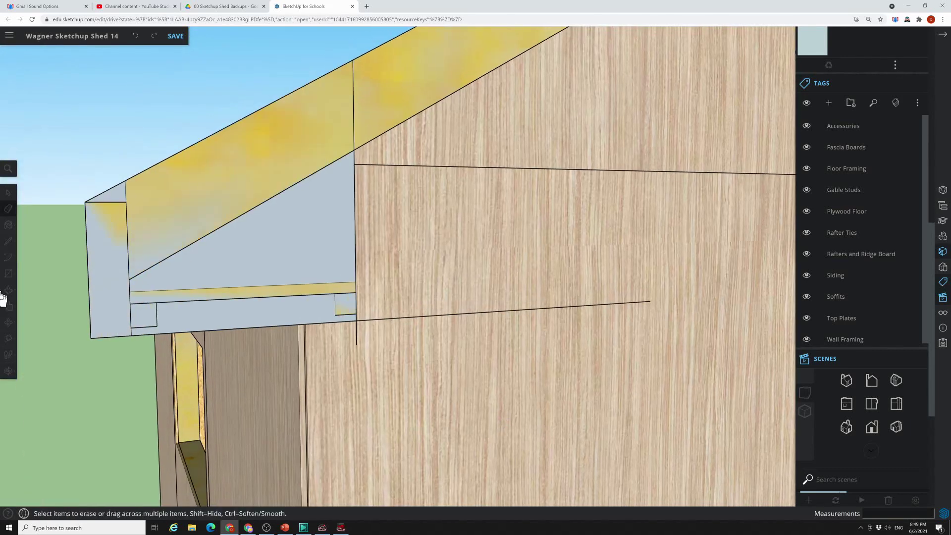
pyautogui.click(6, 193)
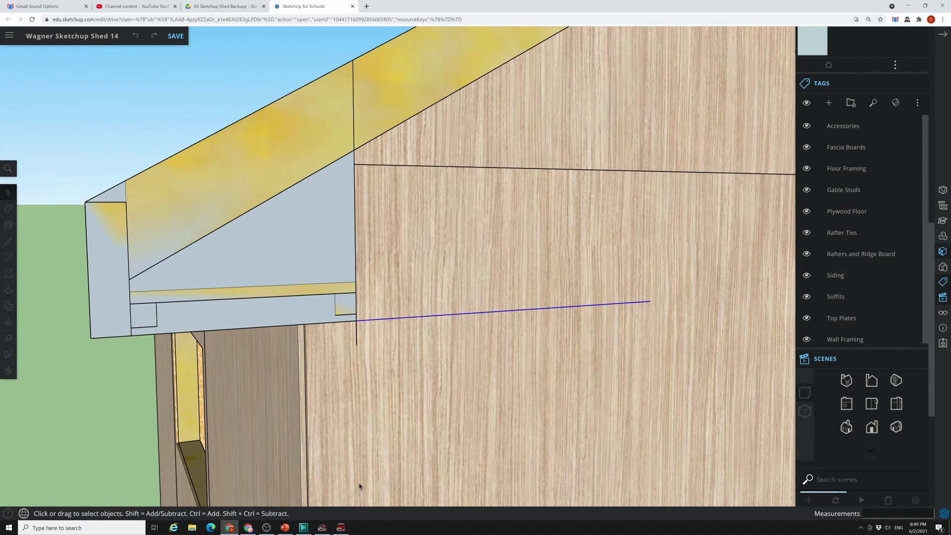
pyautogui.press('Delete')
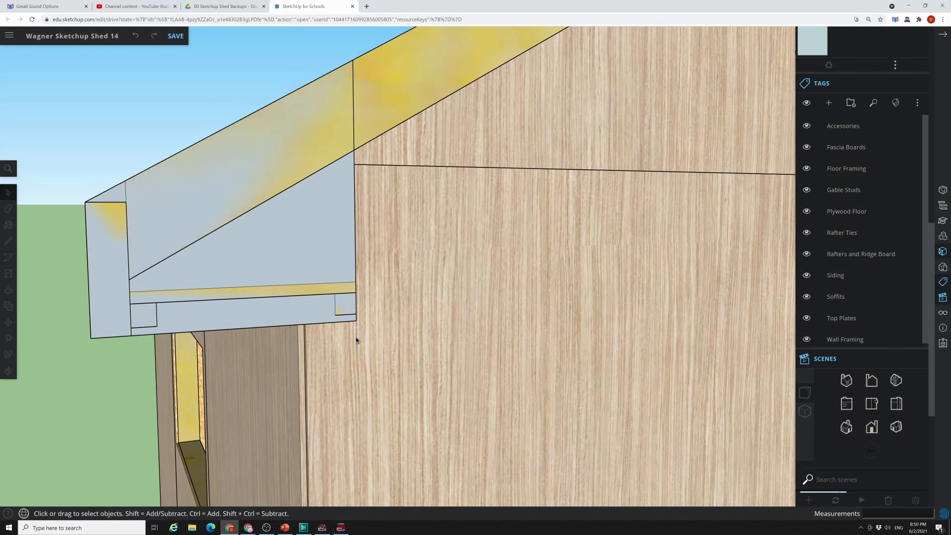
pyautogui.moveTo(222, 391); pyautogui.dragTo(300, 403, button='middle')
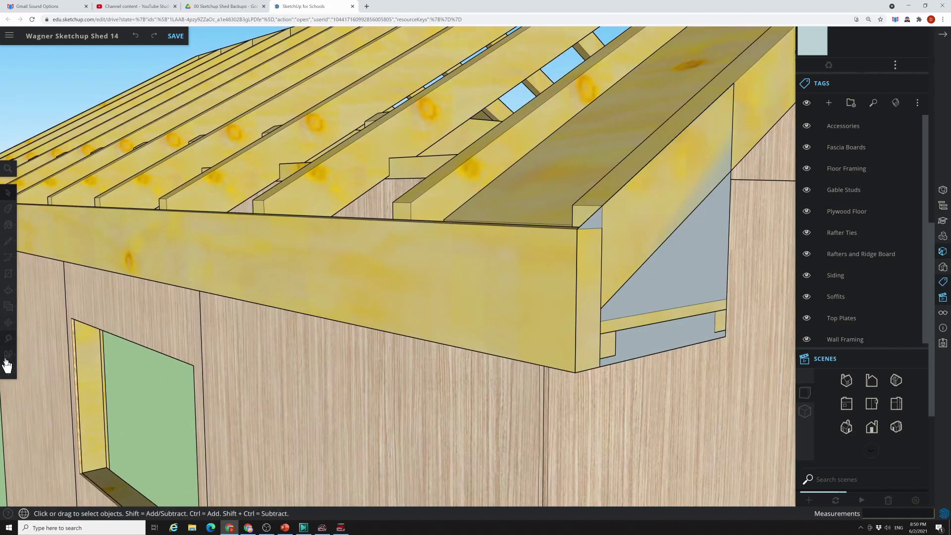
# Step: Push/Pull the eave end-cap face outward to a thickness of 1/2"
pyautogui.click(11, 290)
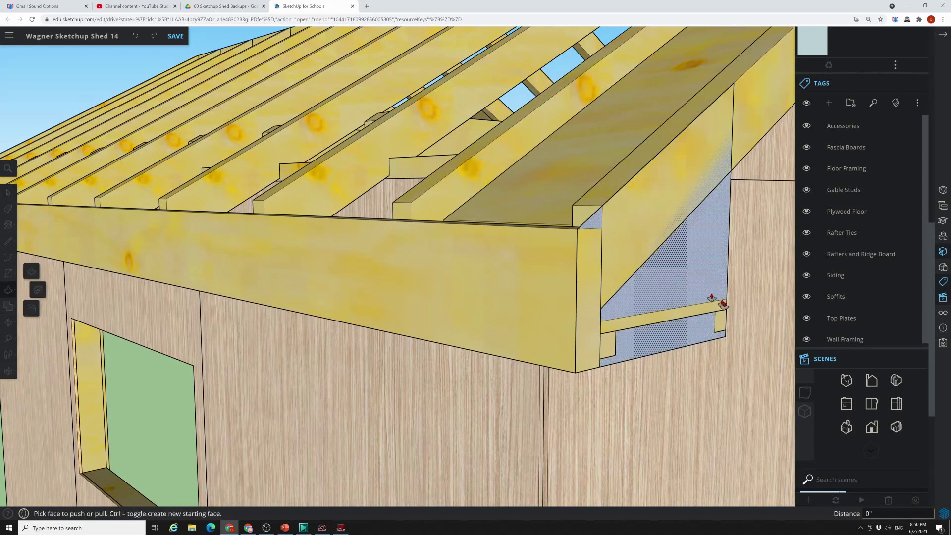
pyautogui.click(683, 295)
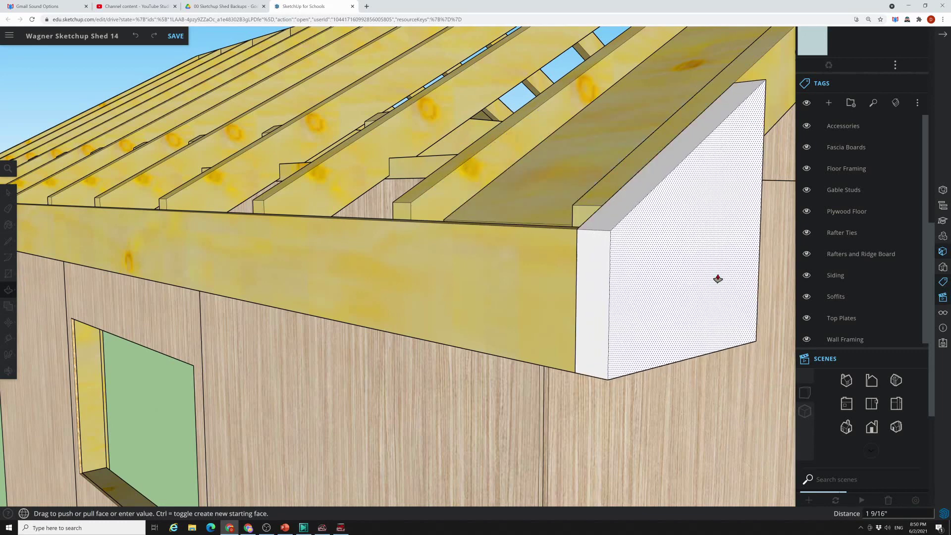
pyautogui.press('Return')
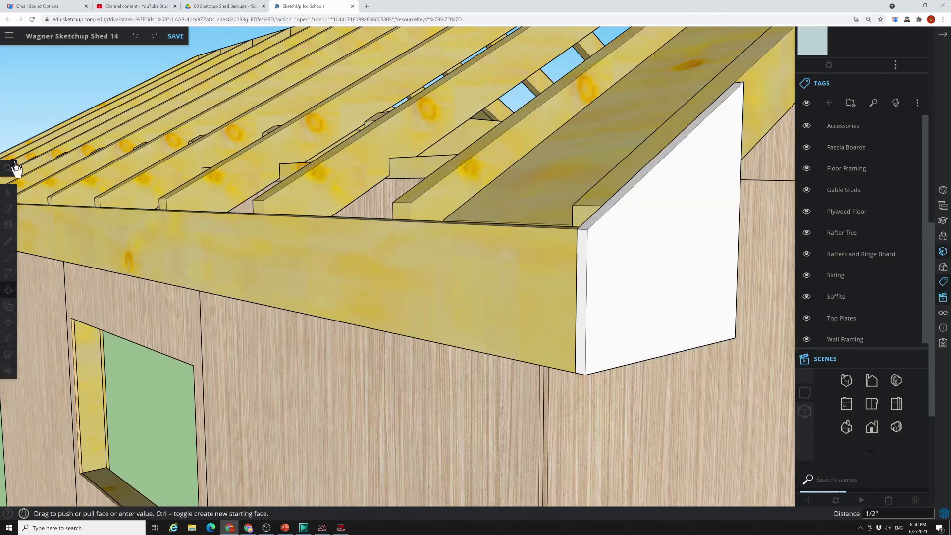
# Step: Select the whole extruded end cap and convert it into a component with the default settings
pyautogui.click(5, 196)
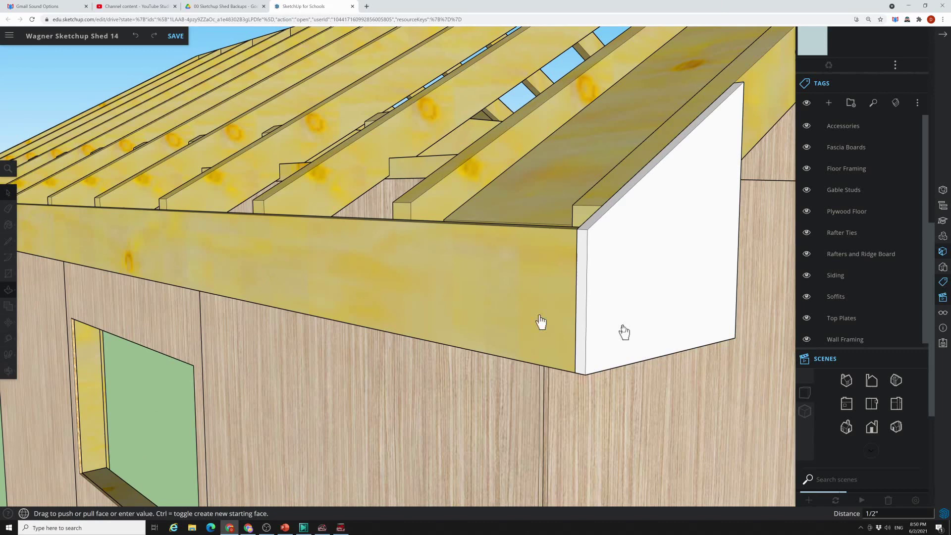
pyautogui.click(619, 282)
pyautogui.rightClick(619, 282)
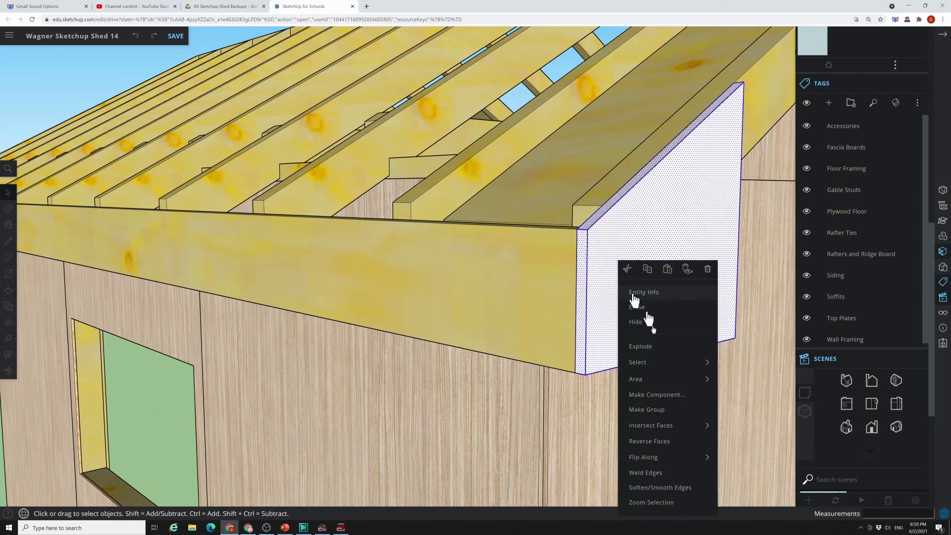
pyautogui.click(664, 395)
pyautogui.click(528, 388)
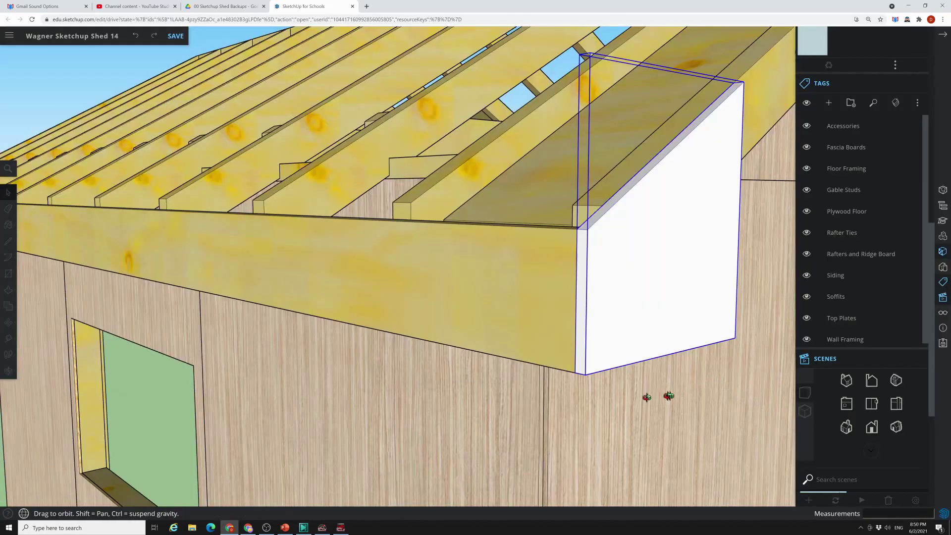
pyautogui.moveTo(658, 452); pyautogui.dragTo(376, 372, button='middle')
pyautogui.scroll(-5, 564, 325)
pyautogui.scroll(4, 226, 321)
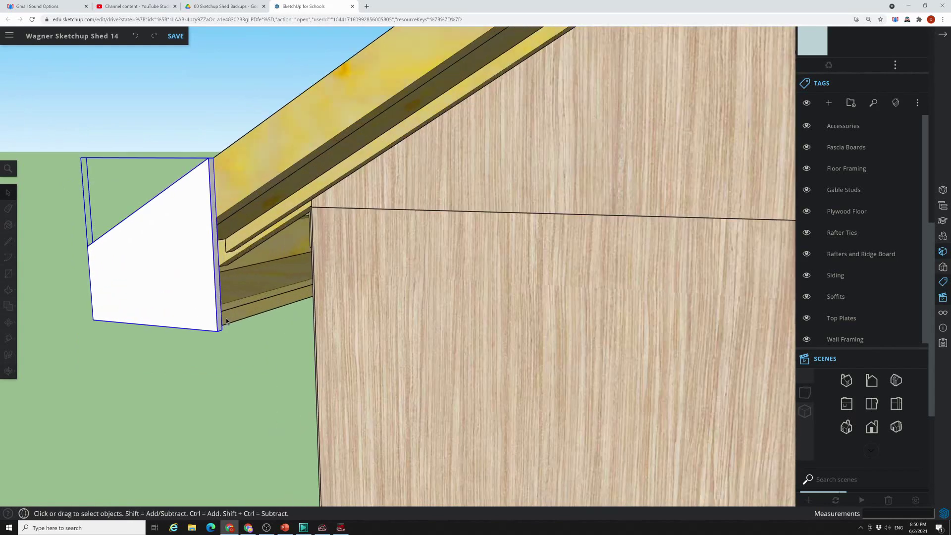
pyautogui.moveTo(263, 357)
pyautogui.mouseDown(button='middle')
pyautogui.moveTo(287, 356)
pyautogui.moveTo(273, 366)
pyautogui.mouseUp(button='middle')
pyautogui.scroll(-5, 287, 318)
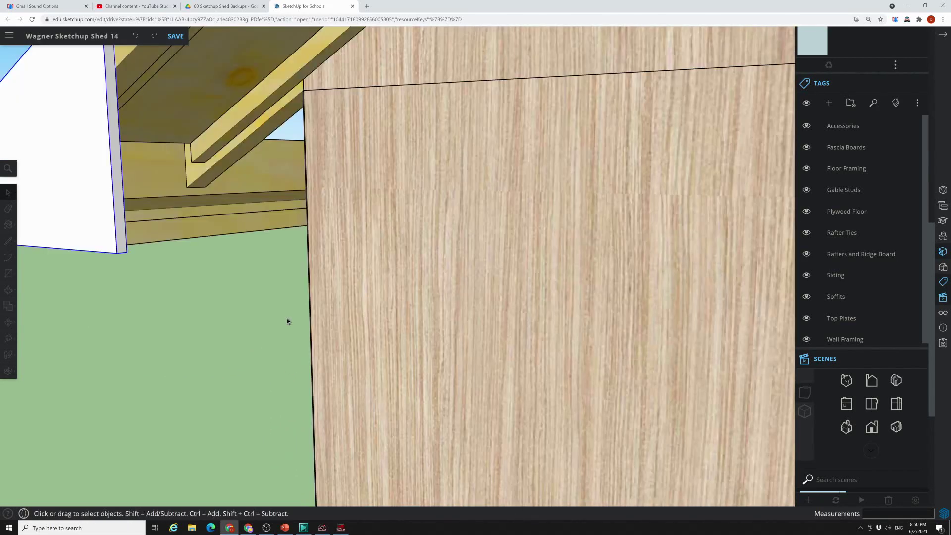
pyautogui.moveTo(295, 329); pyautogui.dragTo(205, 351, button='middle')
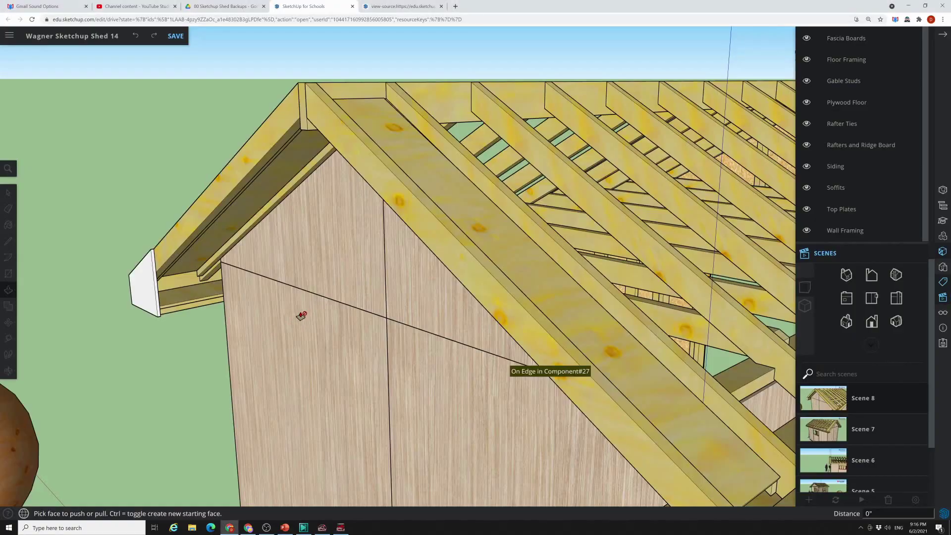
# Step: Make the solid eave end cap a component with no gluing alignment, and hide it from the corner
pyautogui.moveTo(301, 315); pyautogui.dragTo(395, 344, button='middle')
pyautogui.scroll(3, 177, 384)
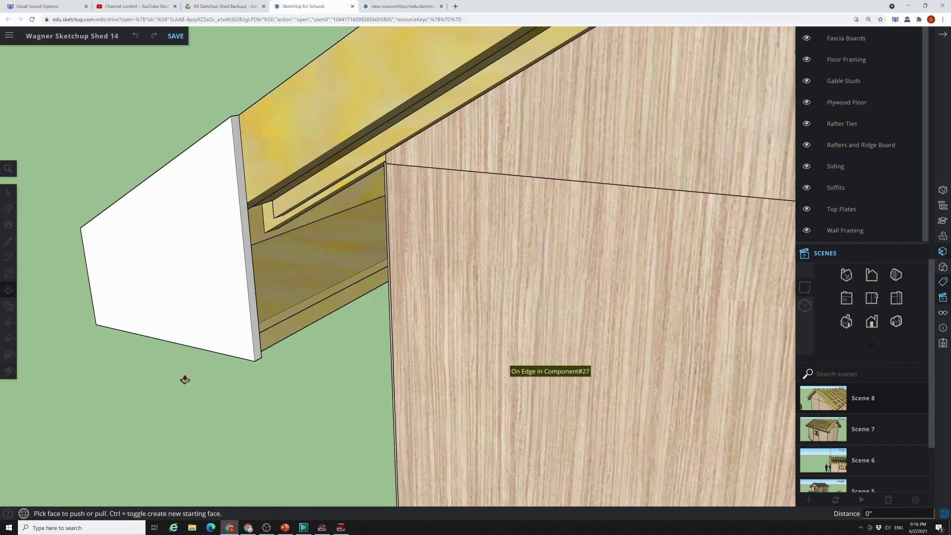
pyautogui.click(7, 193)
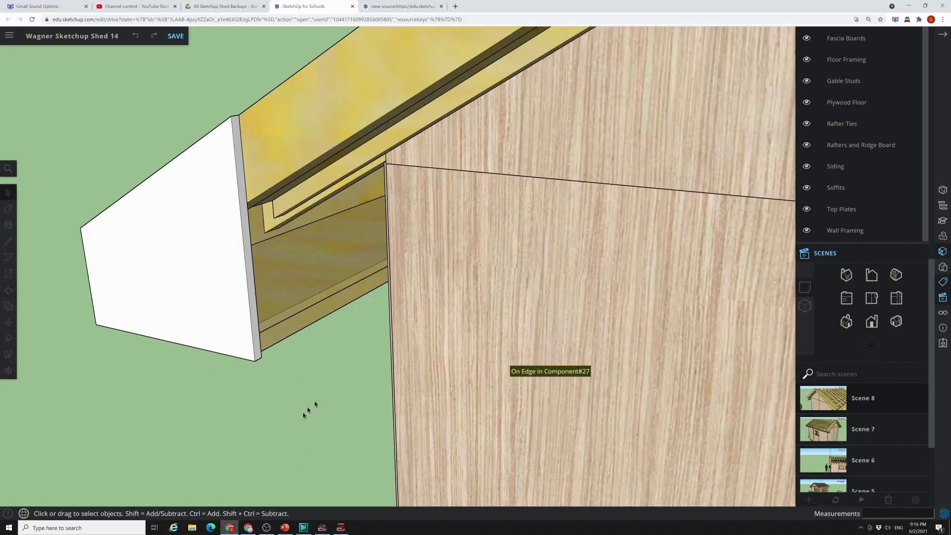
pyautogui.tripleClick(203, 262)
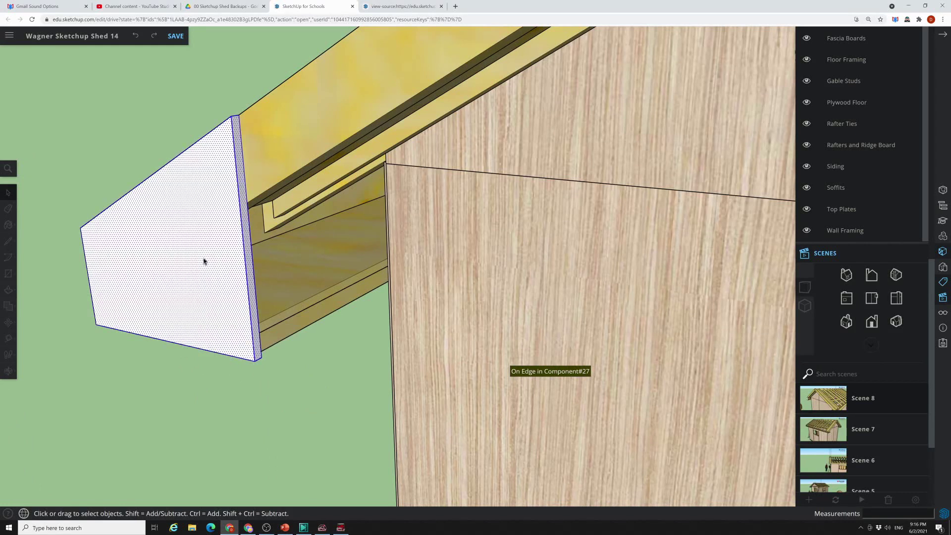
pyautogui.rightClick(203, 262)
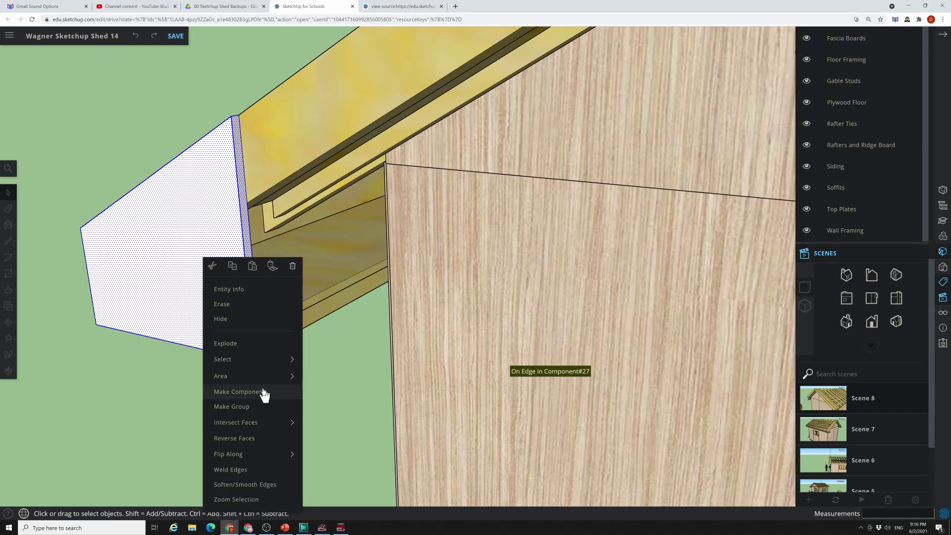
pyautogui.click(237, 392)
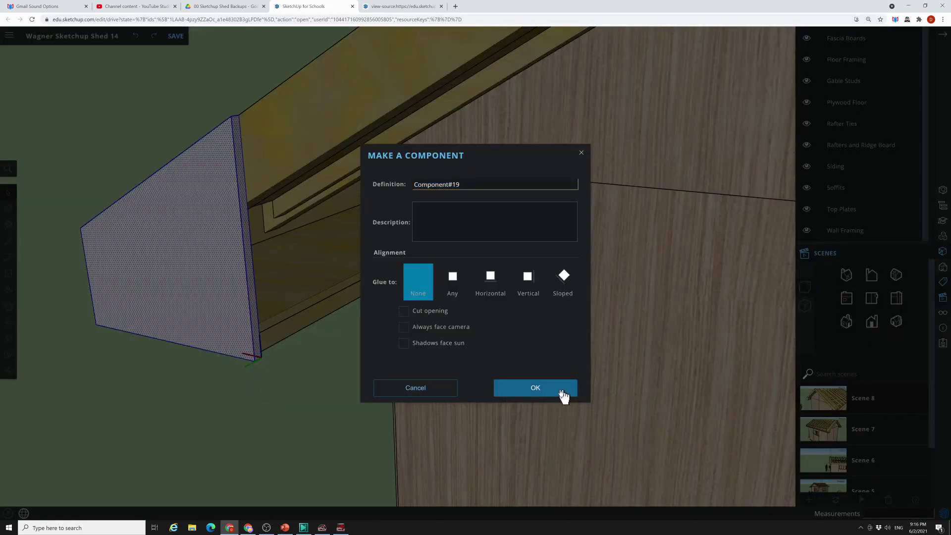
pyautogui.click(563, 390)
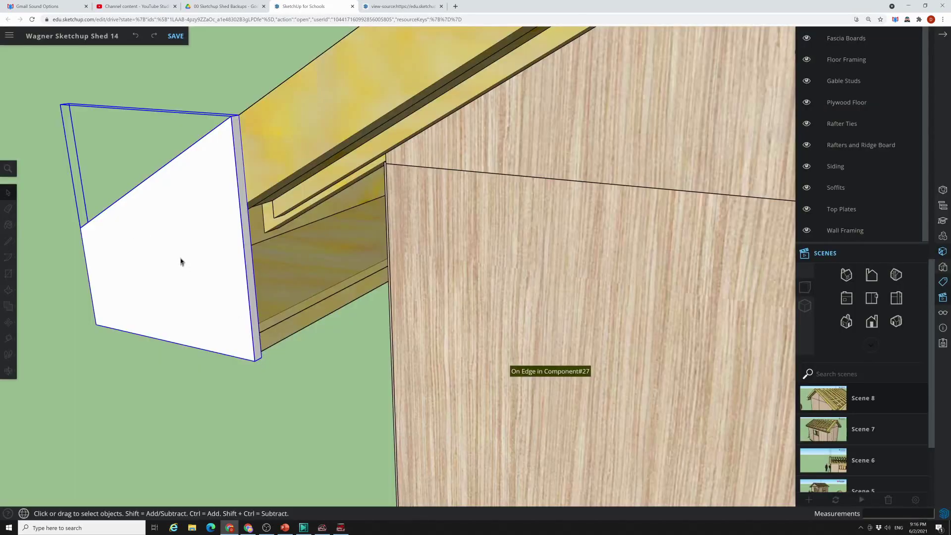
pyautogui.rightClick(181, 262)
pyautogui.click(205, 243)
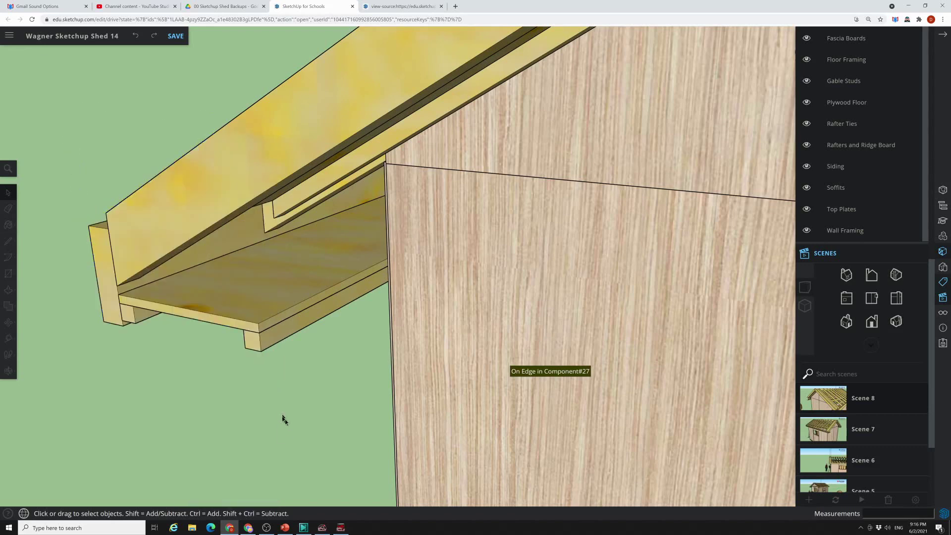
# Step: Draw an upright 1/2" by 36" rectangle at the siding's outer corner, starting level with the bottom of the soffit's inner support strip
pyautogui.moveTo(385, 393); pyautogui.dragTo(515, 327, button='middle')
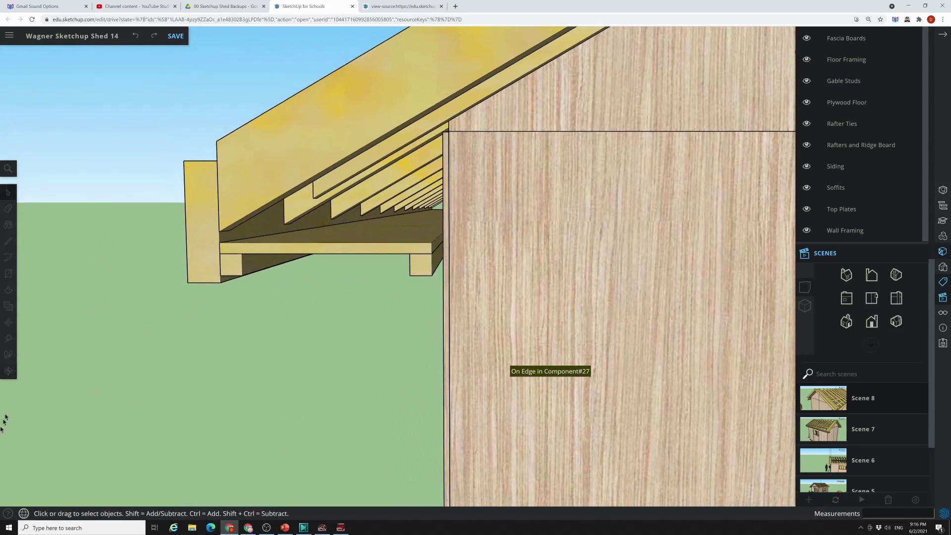
pyautogui.click(8, 274)
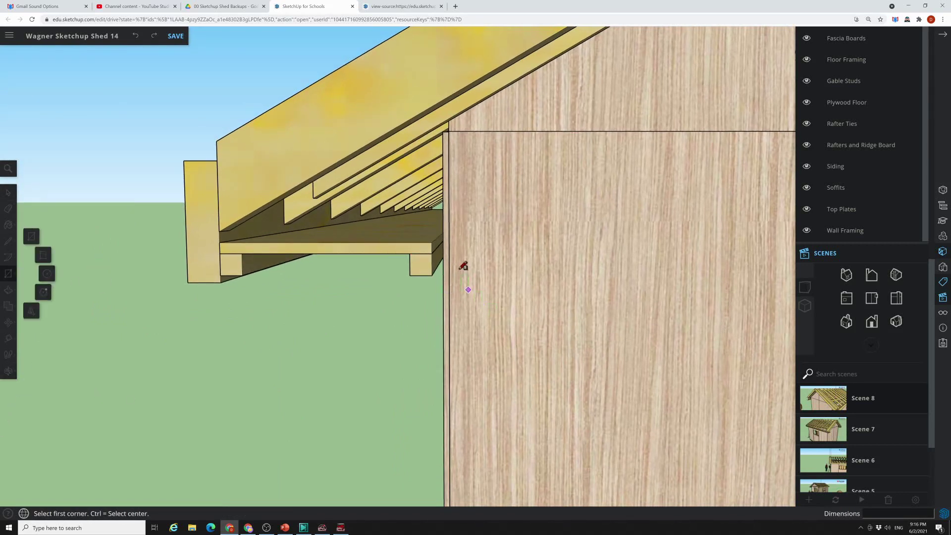
pyautogui.moveTo(488, 327)
pyautogui.mouseDown(button='middle')
pyautogui.moveTo(501, 317)
pyautogui.moveTo(494, 322)
pyautogui.mouseUp(button='middle')
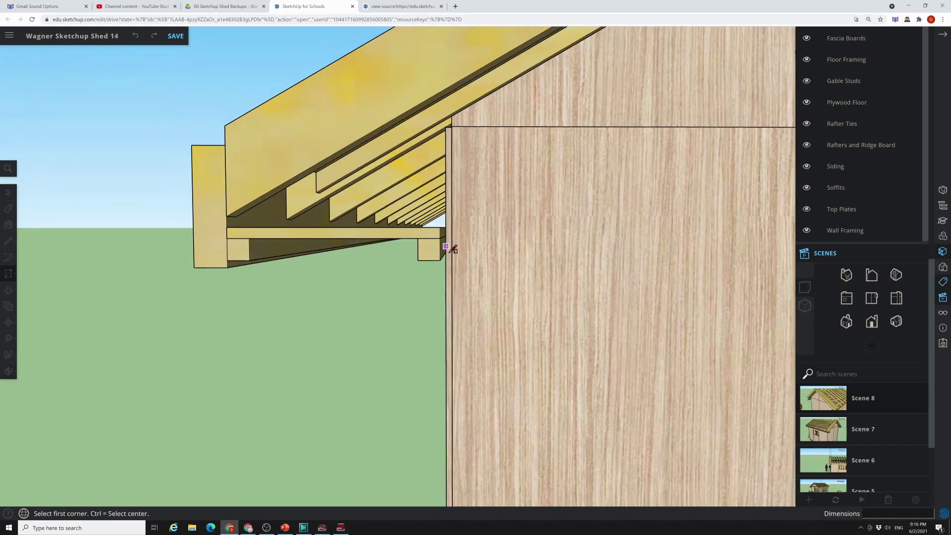
pyautogui.scroll(2, 453, 250)
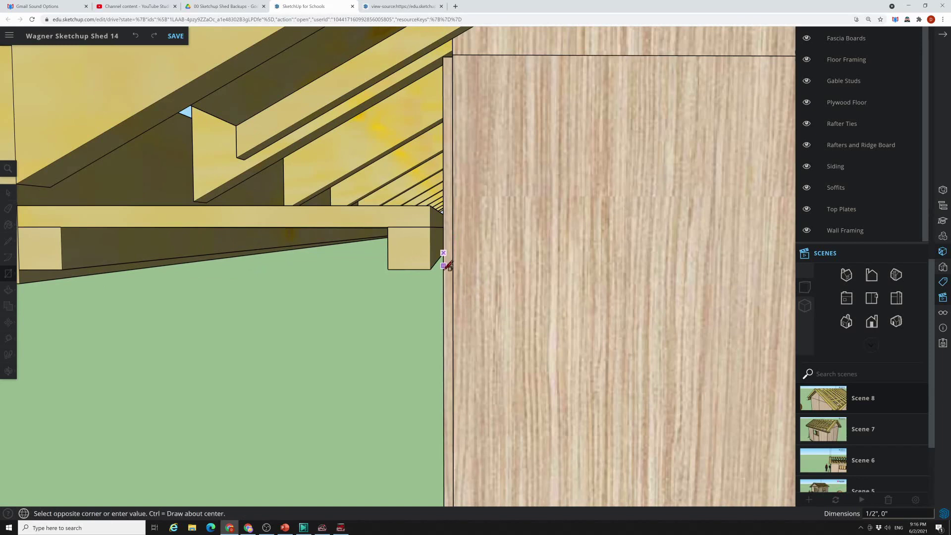
pyautogui.scroll(-5, 443, 258)
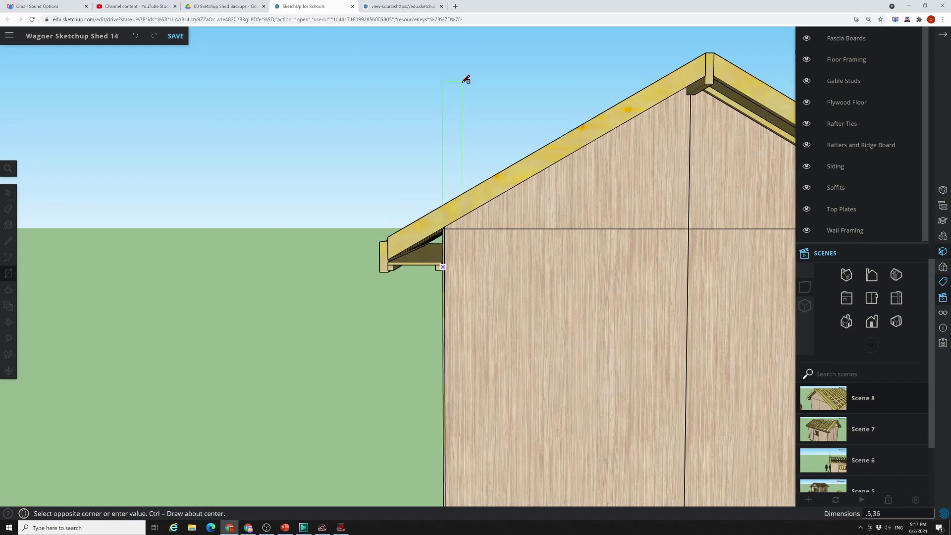
pyautogui.press('Return')
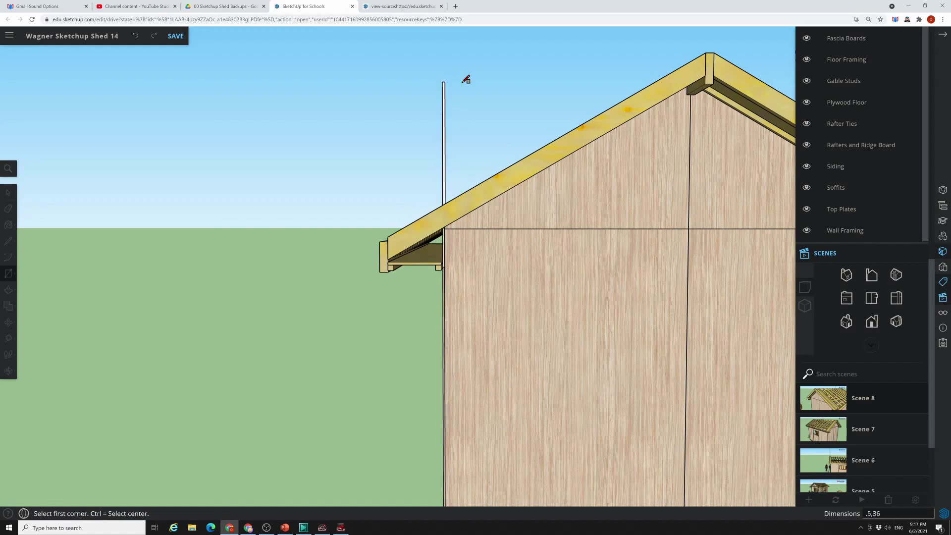
# Step: Push/Pull the narrow upright rectangle outward 1' to align with the end rafter's outer face
pyautogui.moveTo(549, 282); pyautogui.dragTo(475, 350, button='middle')
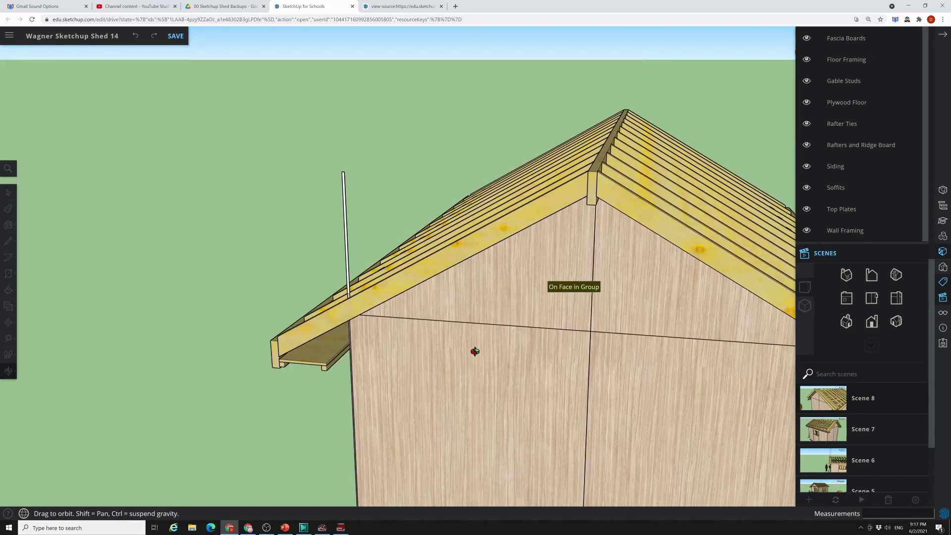
pyautogui.scroll(3, 277, 356)
pyautogui.scroll(2, 371, 396)
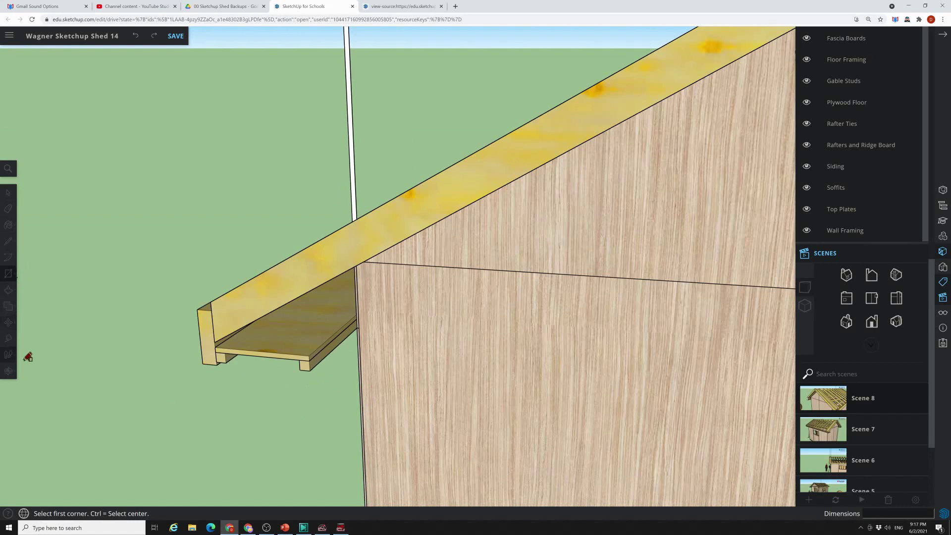
pyautogui.click(9, 295)
pyautogui.moveTo(304, 212); pyautogui.dragTo(302, 255, button='middle')
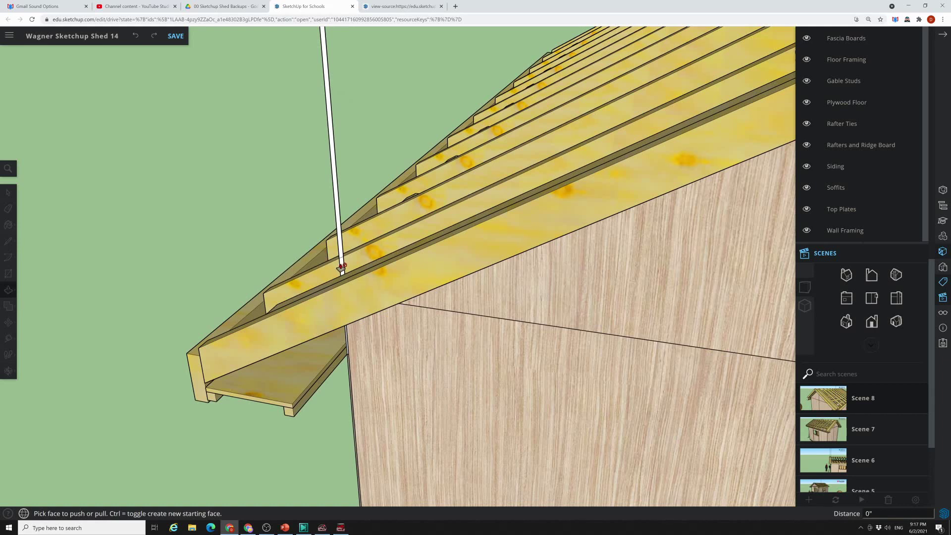
pyautogui.click(339, 270)
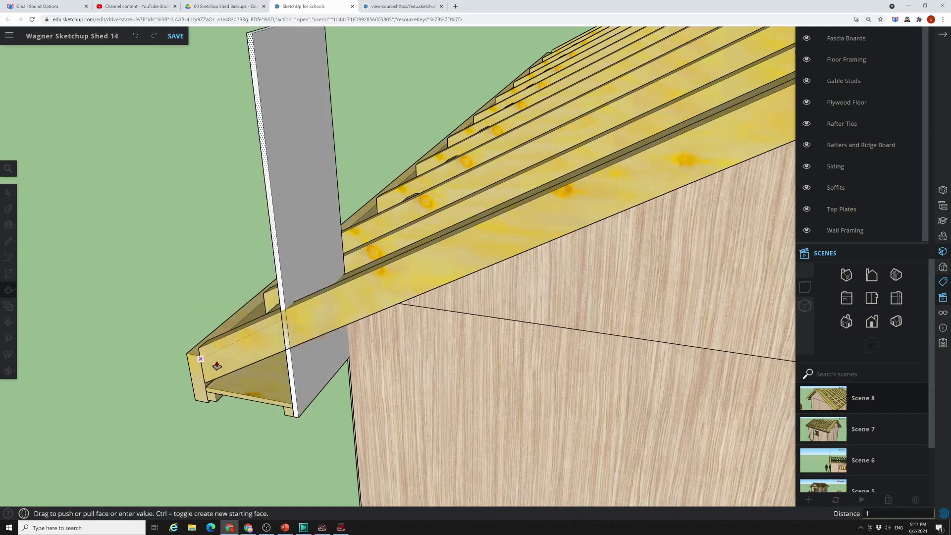
pyautogui.click(223, 364)
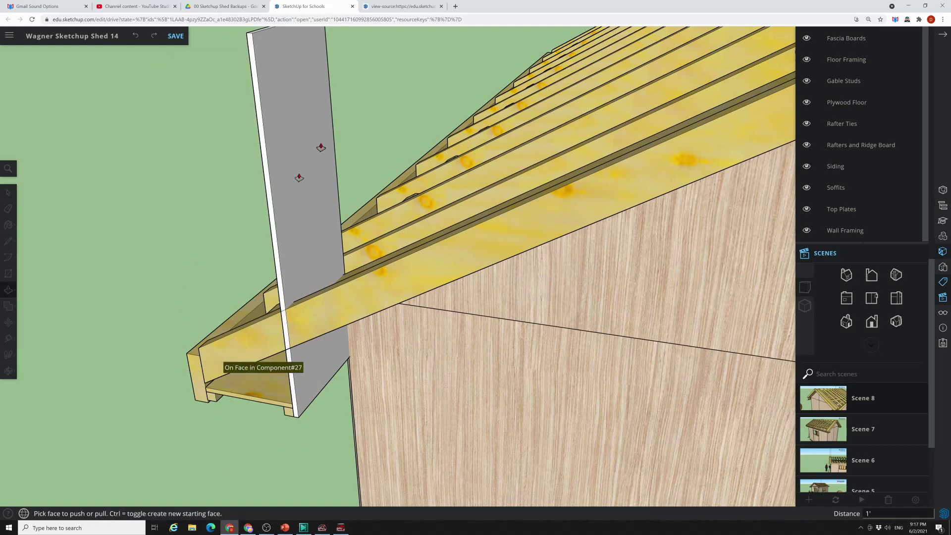
# Step: Push the upright panel's top face down 2' 3 3/16" to end within the height of the end rafter
pyautogui.moveTo(304, 239); pyautogui.dragTo(355, 231, button='middle')
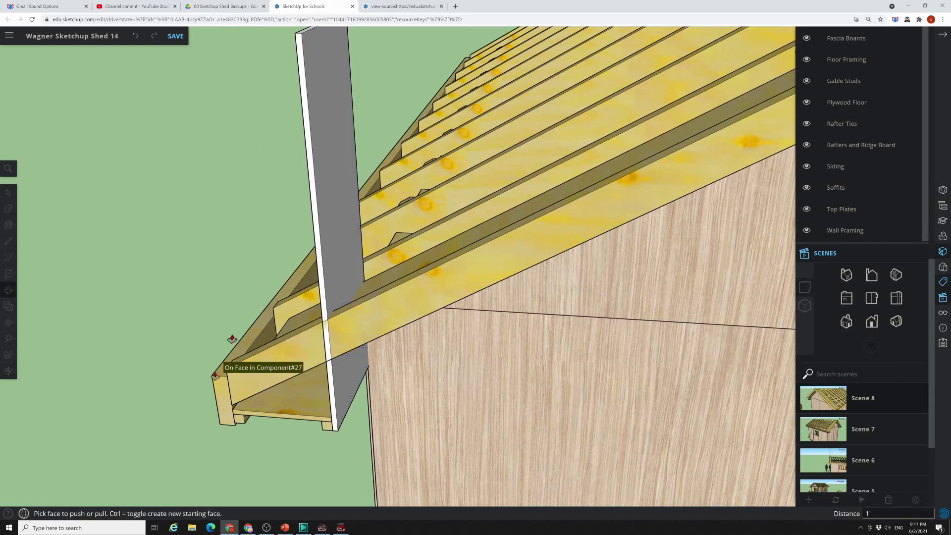
pyautogui.moveTo(334, 360); pyautogui.dragTo(327, 283, button='middle')
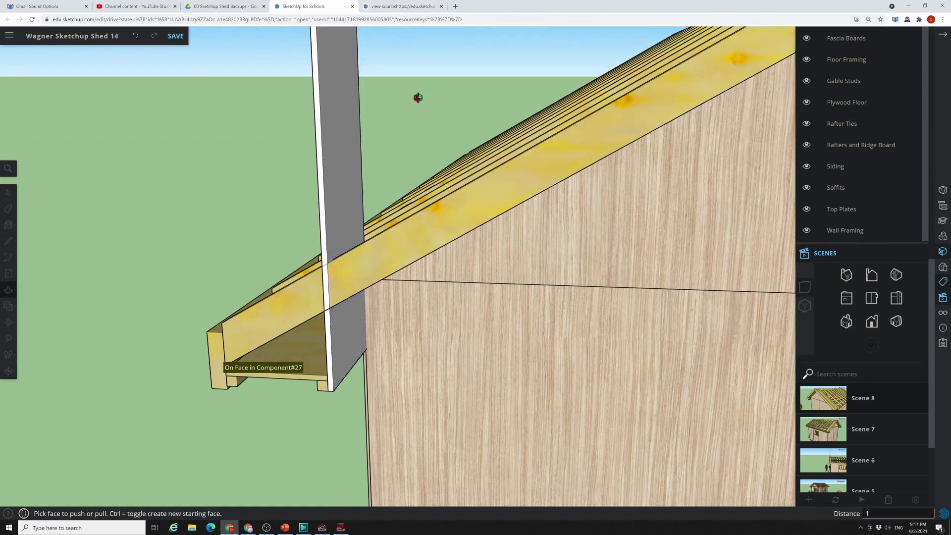
pyautogui.moveTo(418, 95); pyautogui.dragTo(422, 155, button='middle')
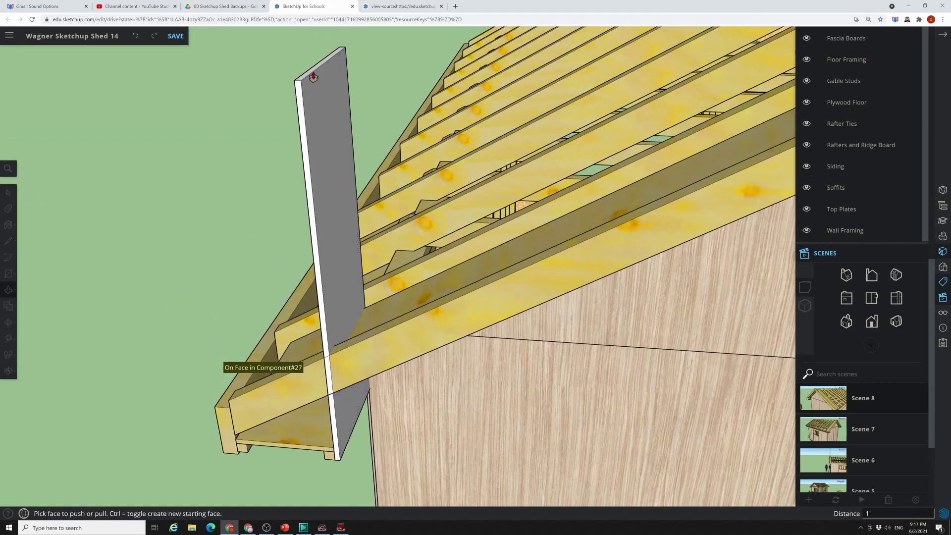
pyautogui.moveTo(312, 73); pyautogui.dragTo(360, 343)
pyautogui.moveTo(361, 341)
pyautogui.mouseDown(button='middle')
pyautogui.moveTo(414, 350)
pyautogui.moveTo(376, 347)
pyautogui.mouseUp(button='middle')
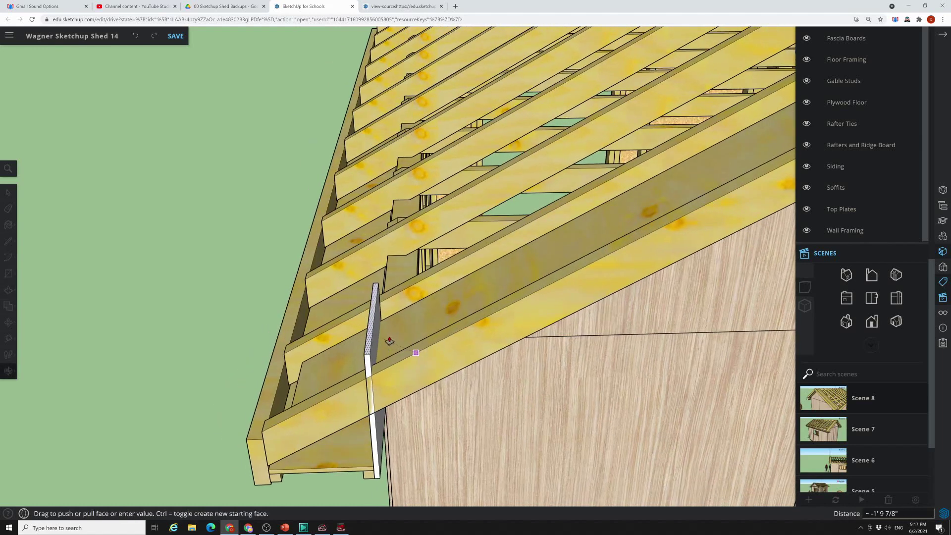
pyautogui.moveTo(375, 347); pyautogui.dragTo(382, 386)
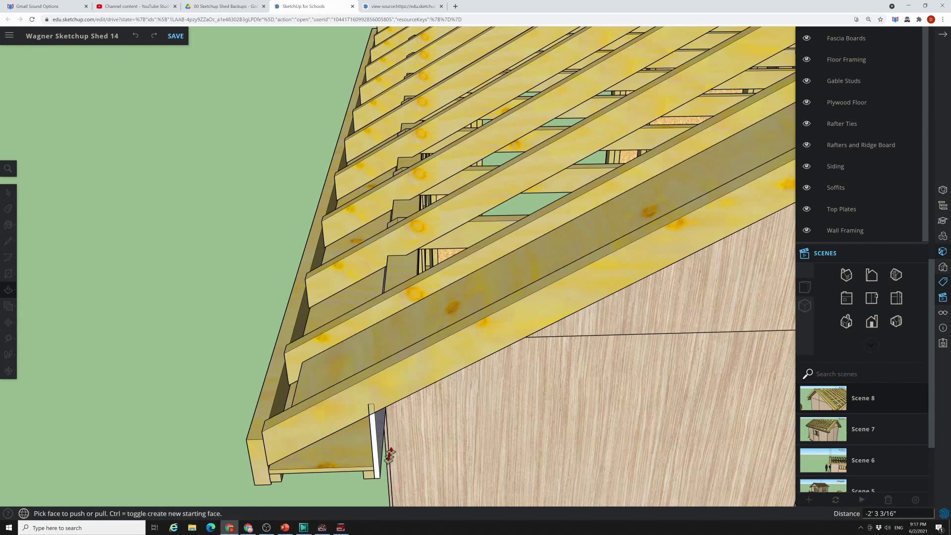
pyautogui.scroll(5, 387, 441)
pyautogui.moveTo(382, 435); pyautogui.dragTo(354, 375, button='middle')
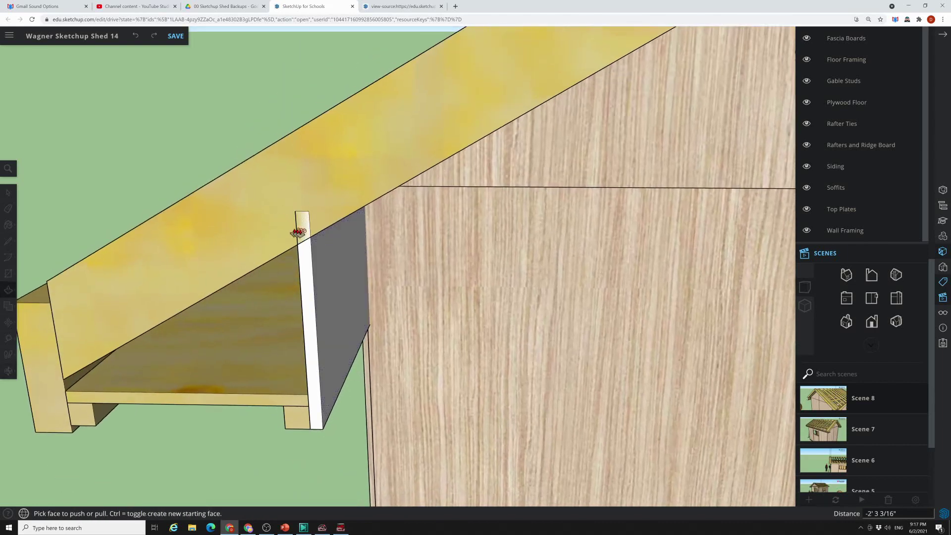
pyautogui.click(9, 242)
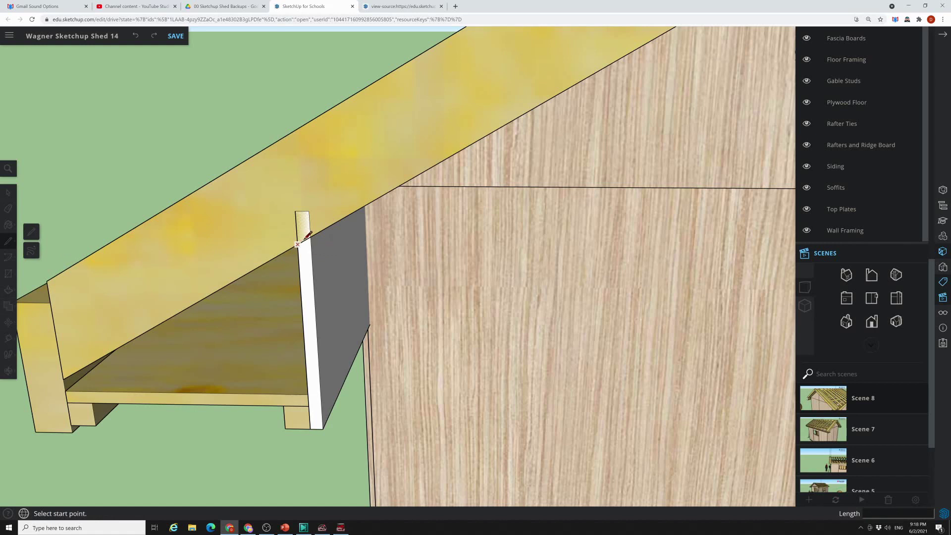
pyautogui.click(312, 233)
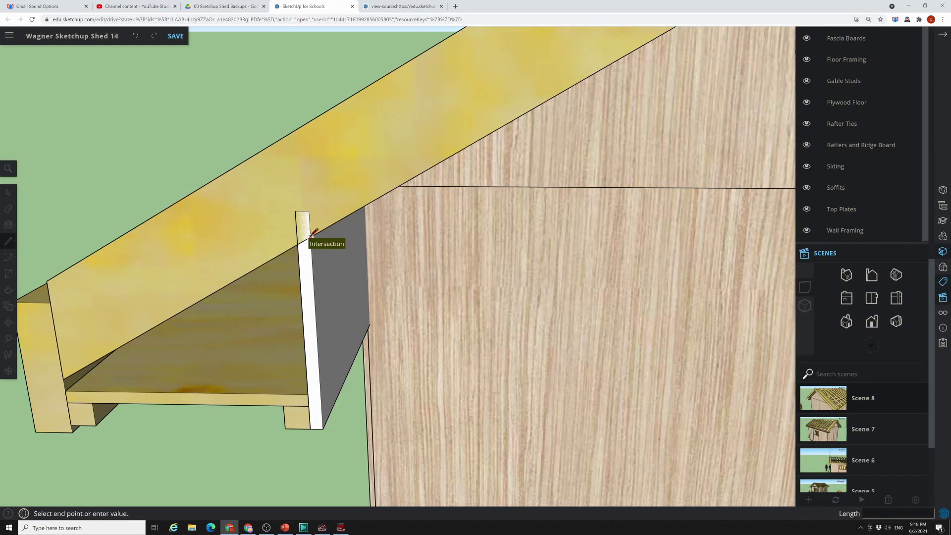
pyautogui.click(8, 291)
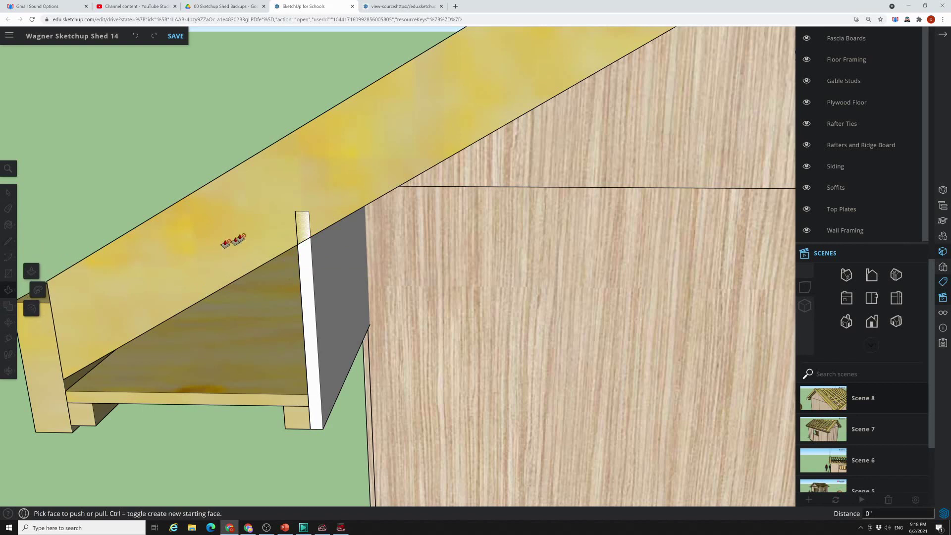
pyautogui.click(306, 224)
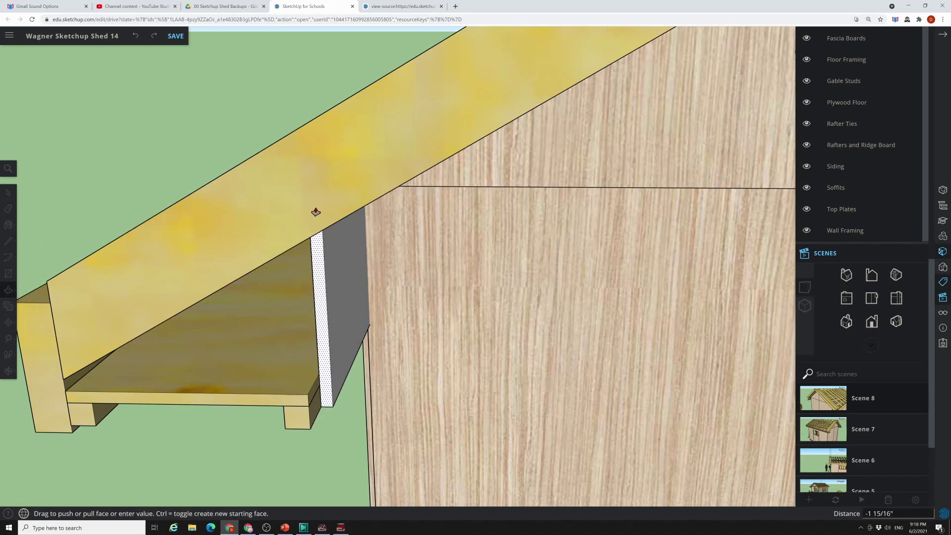
pyautogui.click(308, 214)
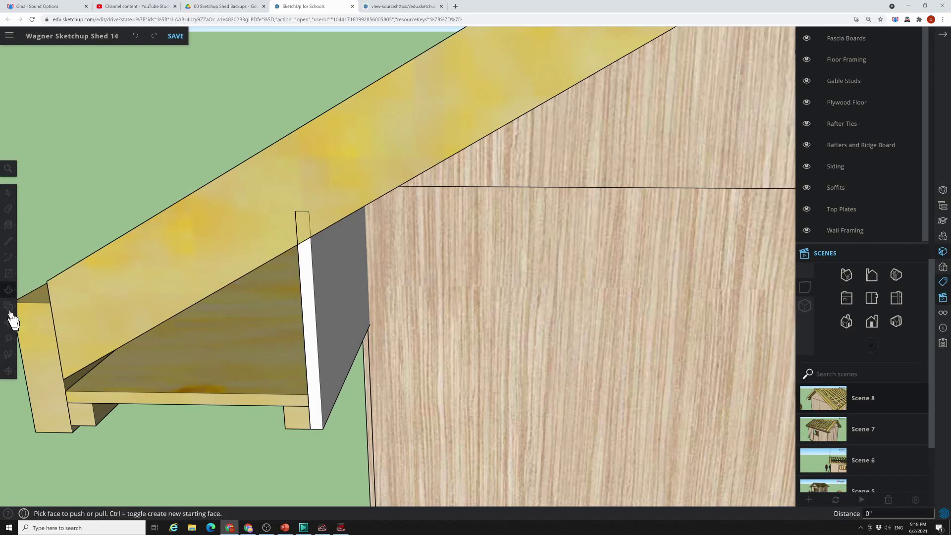
# Step: Draw a line about 9/16" long across the upright panel's outer end face, following the end rafter's lower edge
pyautogui.click(7, 241)
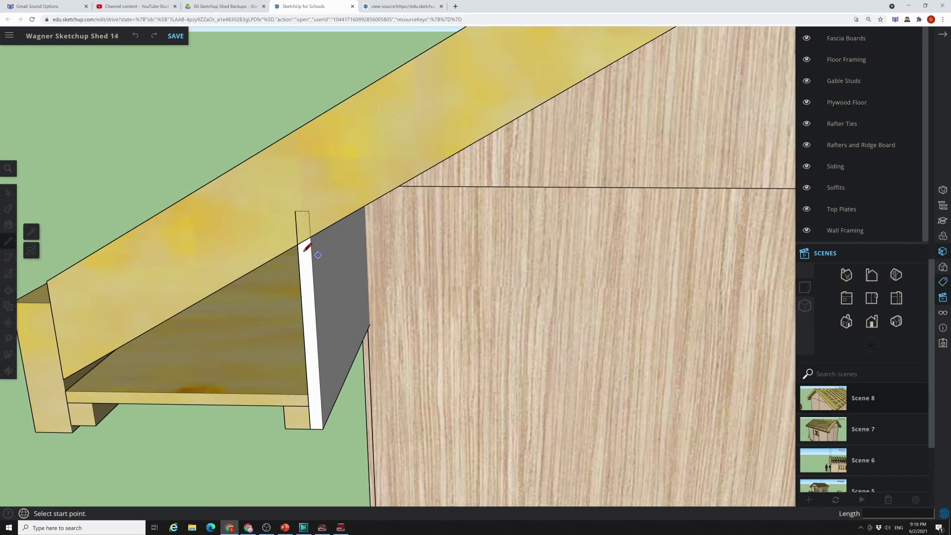
pyautogui.moveTo(306, 246); pyautogui.dragTo(283, 248, button='middle')
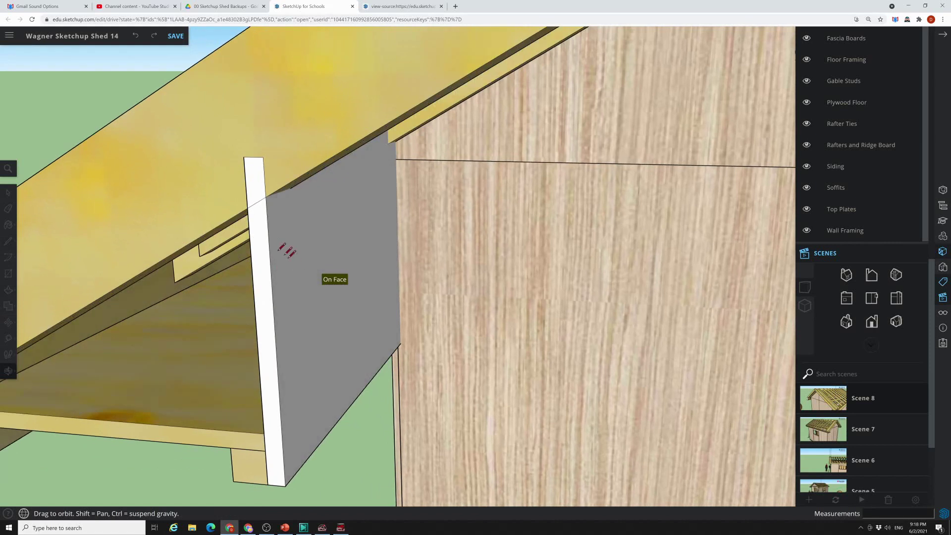
pyautogui.click(248, 207)
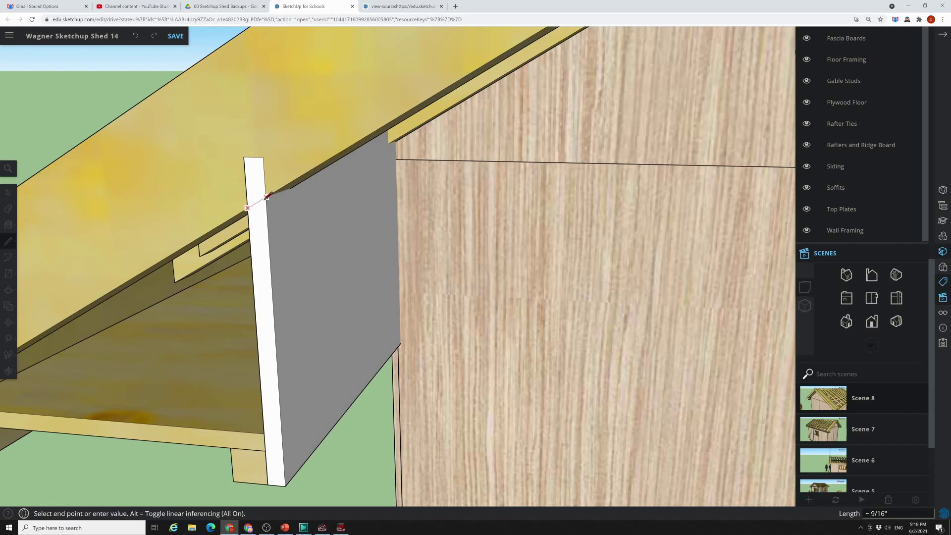
pyautogui.click(266, 197)
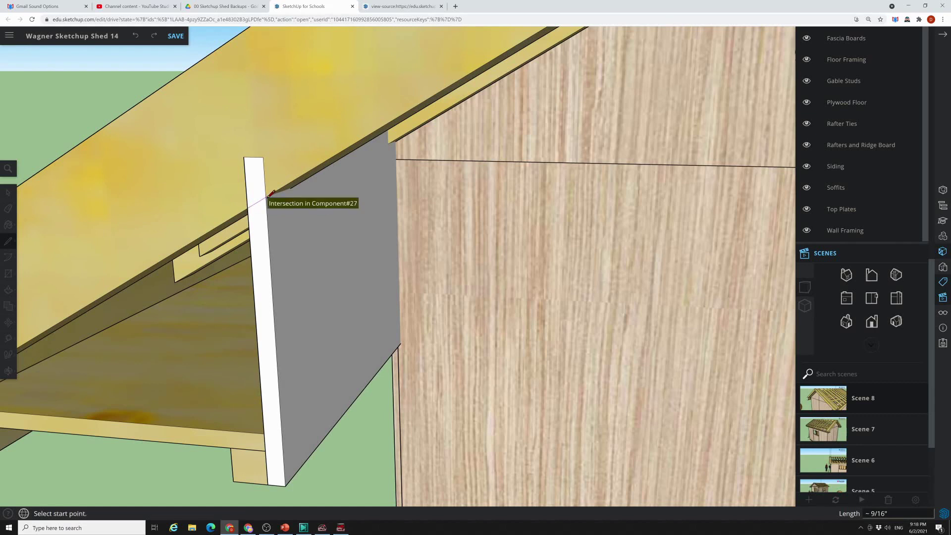
# Step: Push the part of the panel's end face above the drawn line back 3/4" so it clears the end rafter
pyautogui.click(8, 292)
pyautogui.moveTo(253, 184); pyautogui.dragTo(264, 181)
pyautogui.scroll(3, 237, 171)
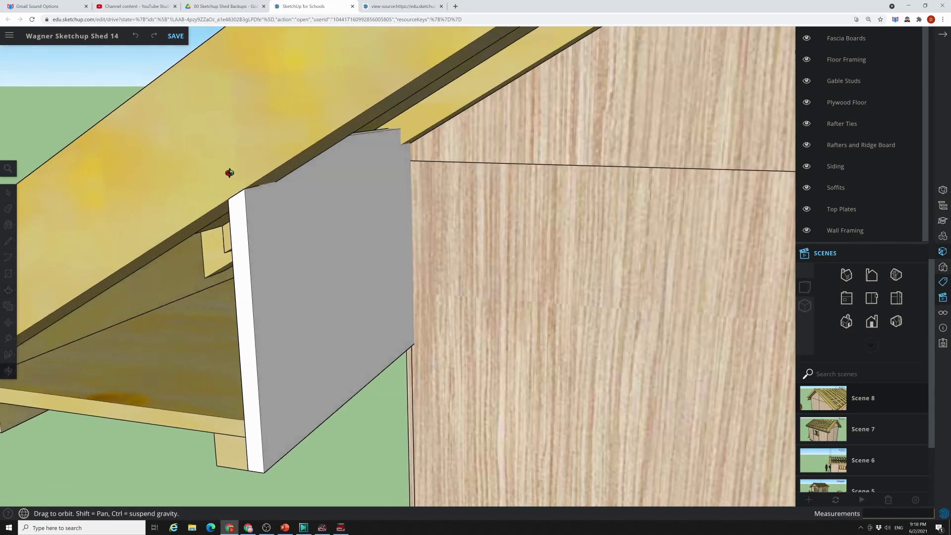
pyautogui.moveTo(243, 177); pyautogui.dragTo(262, 175)
pyautogui.moveTo(253, 166)
pyautogui.mouseDown(button='middle')
pyautogui.moveTo(224, 149)
pyautogui.moveTo(260, 165)
pyautogui.mouseUp(button='middle')
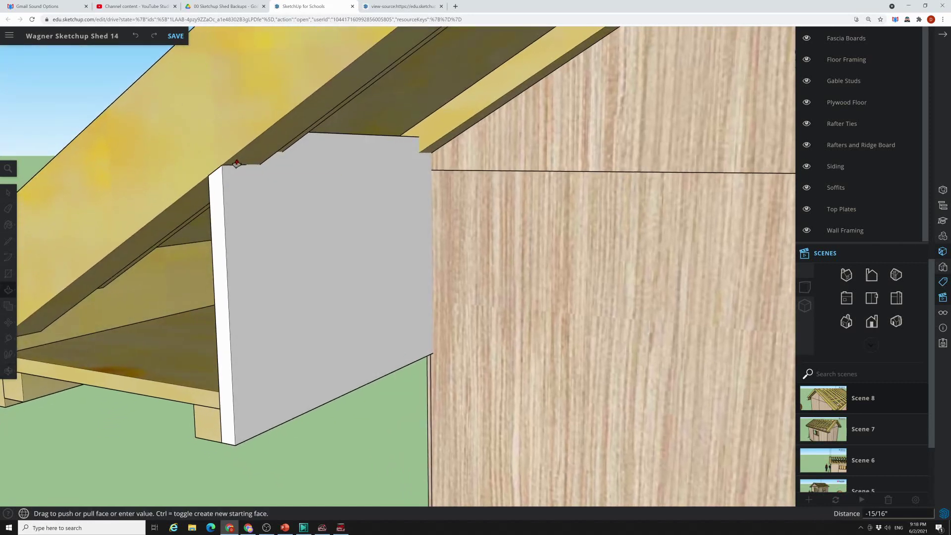
pyautogui.moveTo(237, 164); pyautogui.dragTo(233, 166)
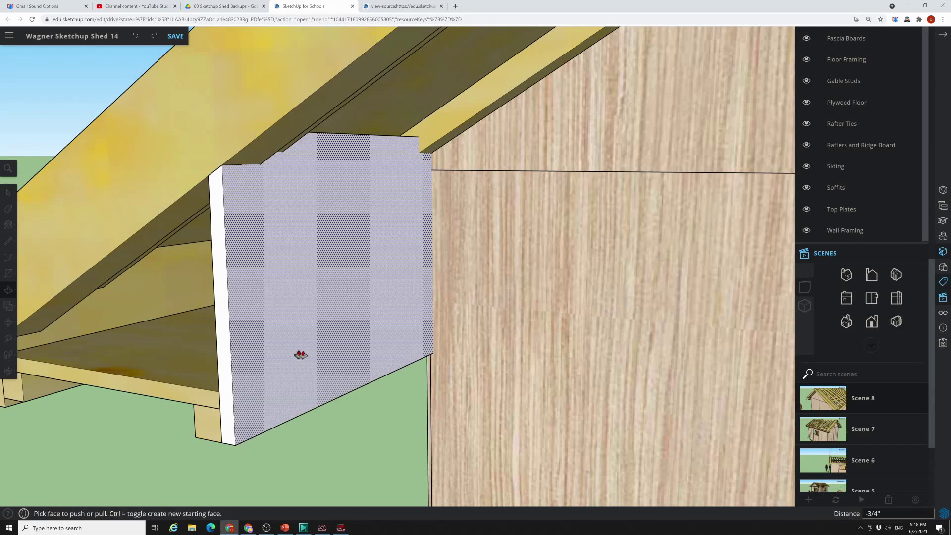
# Step: Pull the return panel's top face up 15/16" and a further 9/16" into the gap between the two end rafters
pyautogui.moveTo(376, 407); pyautogui.dragTo(486, 416, button='middle')
pyautogui.moveTo(386, 382); pyautogui.dragTo(438, 276, button='middle')
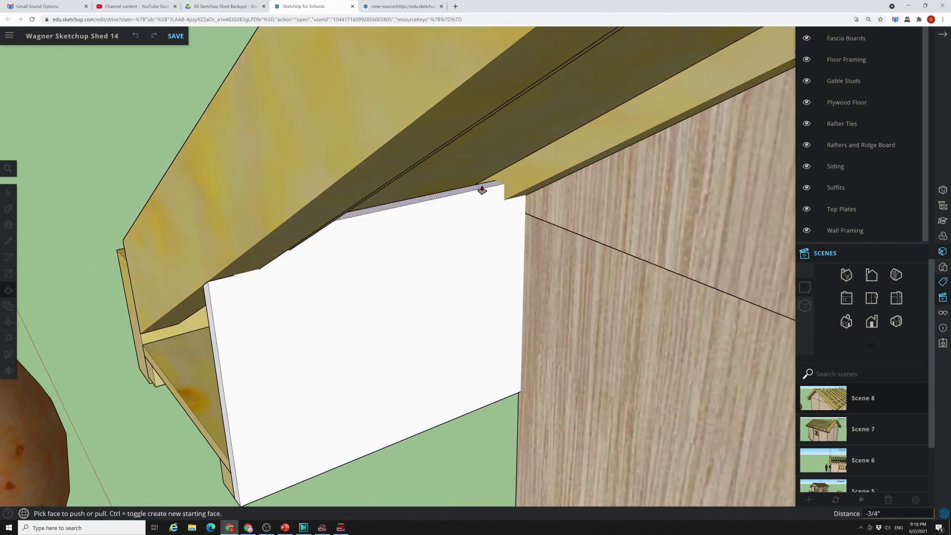
pyautogui.moveTo(482, 190); pyautogui.dragTo(483, 166)
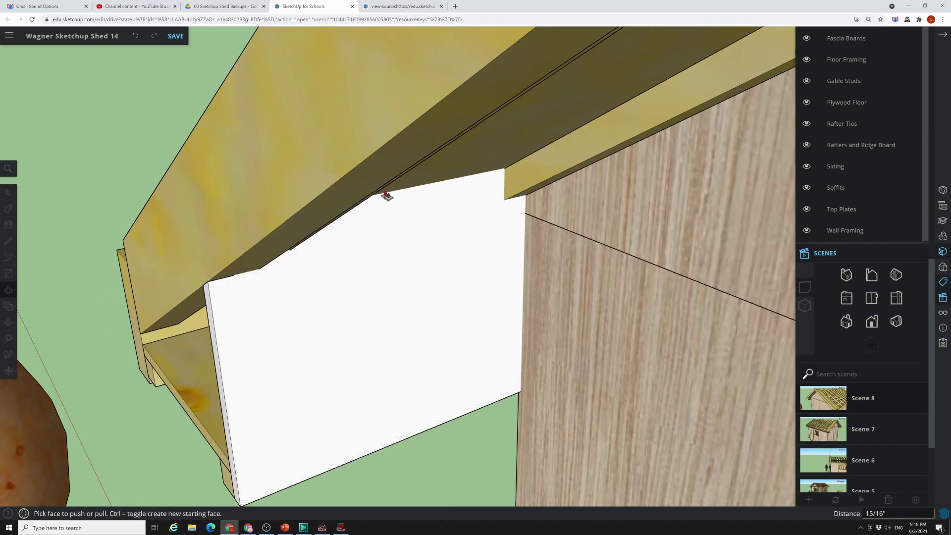
pyautogui.moveTo(386, 193); pyautogui.dragTo(594, 282, button='middle')
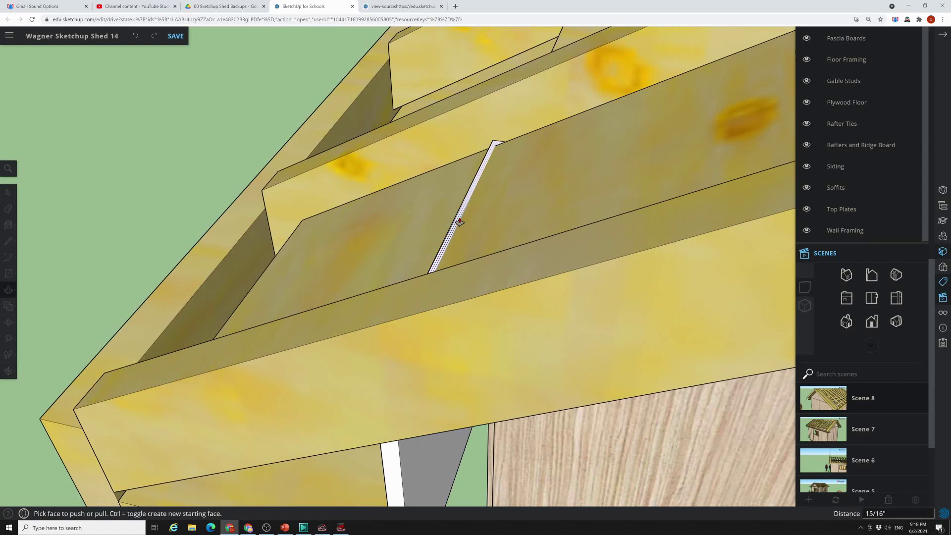
pyautogui.moveTo(458, 220); pyautogui.dragTo(457, 204)
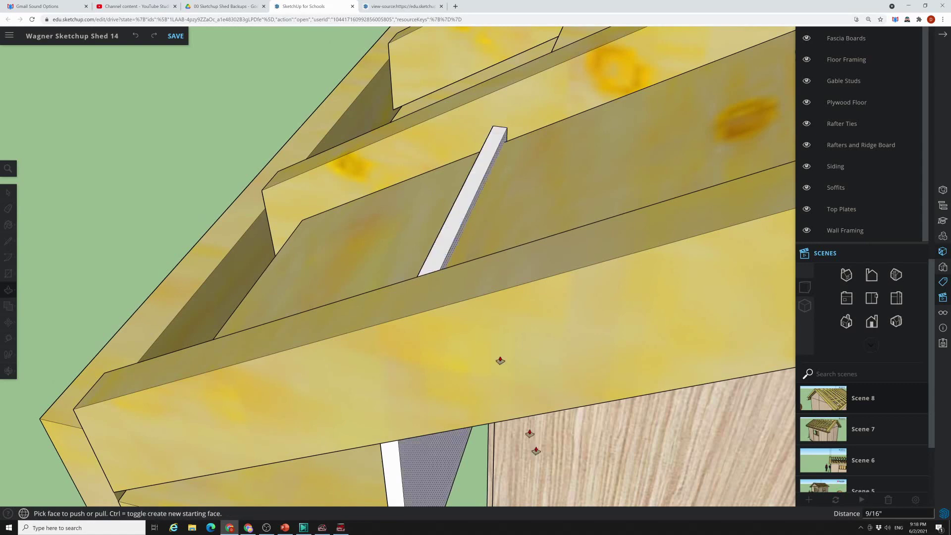
pyautogui.moveTo(499, 361); pyautogui.dragTo(384, 239, button='middle')
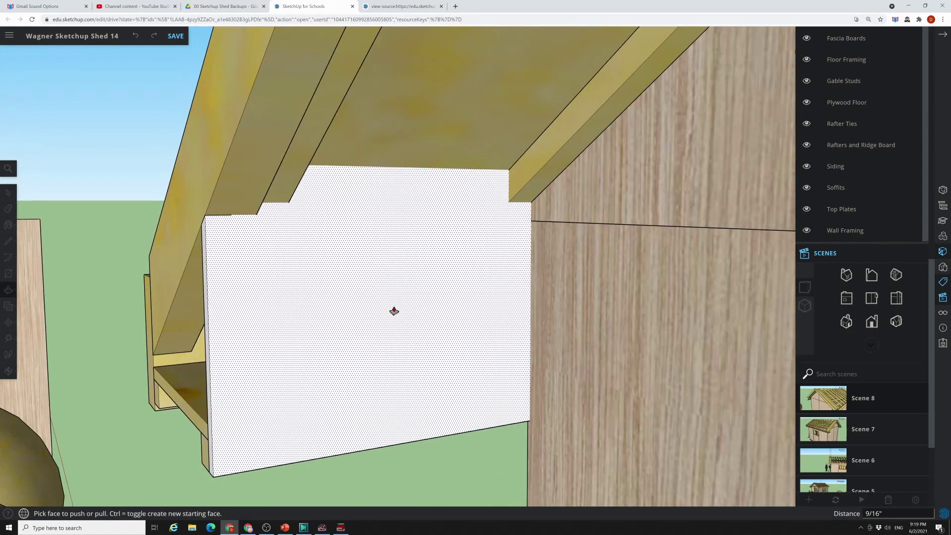
pyautogui.moveTo(393, 312); pyautogui.dragTo(450, 357, button='middle')
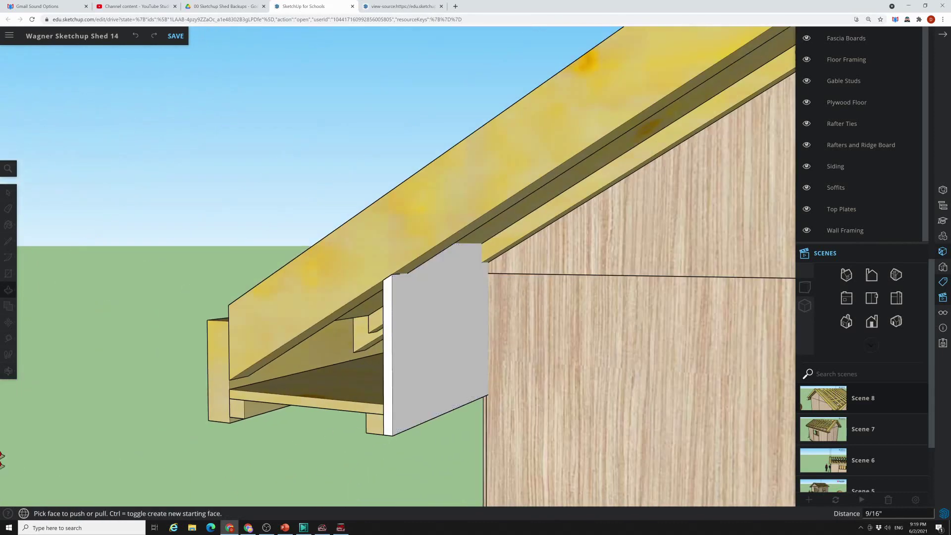
# Step: Unhide all hidden objects to bring back the eave end cap
pyautogui.click(8, 171)
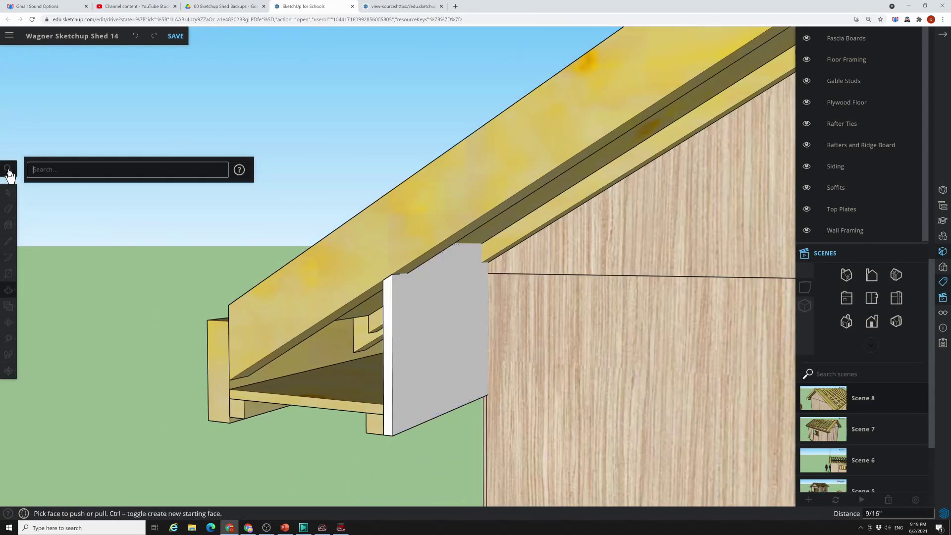
pyautogui.moveTo(304, 528)
pyautogui.write('u')
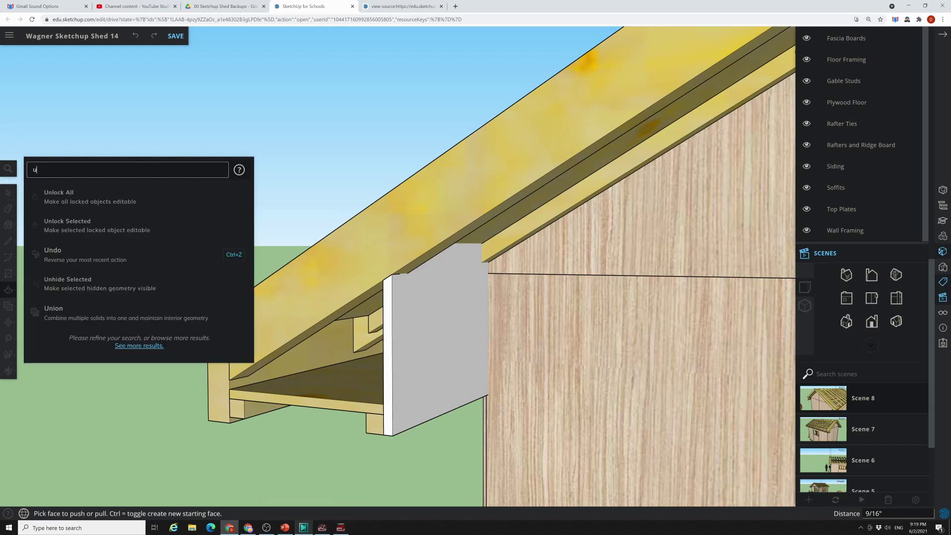
pyautogui.write('nhid3e')
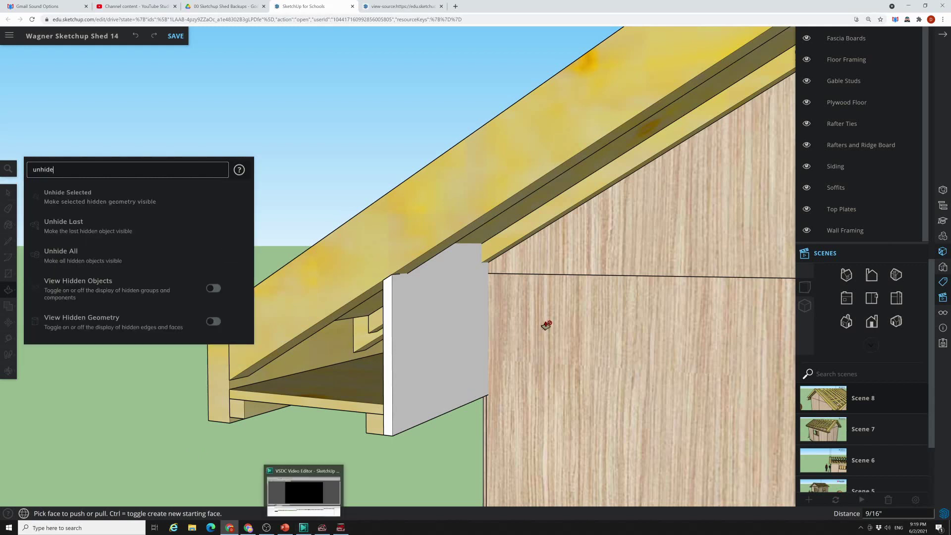
pyautogui.click(100, 256)
pyautogui.moveTo(472, 410); pyautogui.dragTo(416, 399, button='middle')
# Step: Make the solid return panel a component with its gluing alignment set to None
pyautogui.click(11, 195)
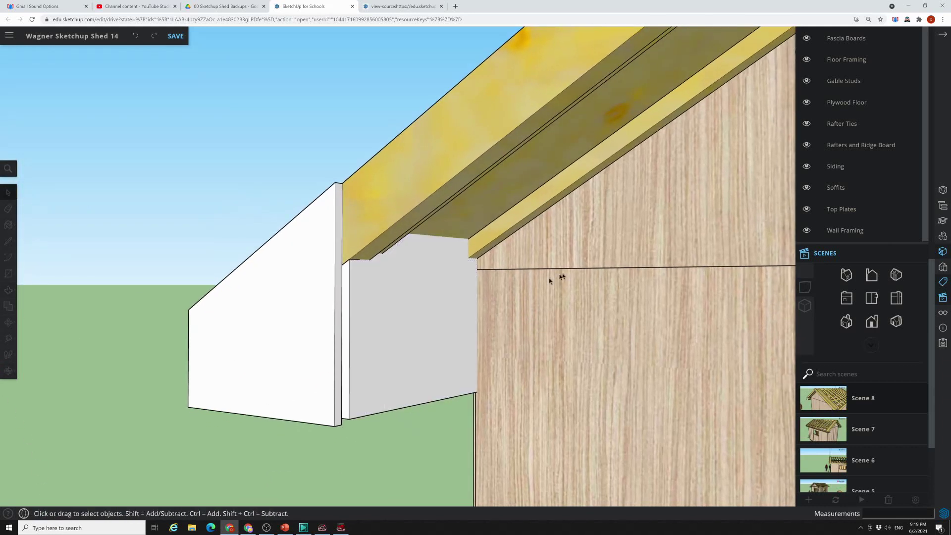
pyautogui.click(396, 328)
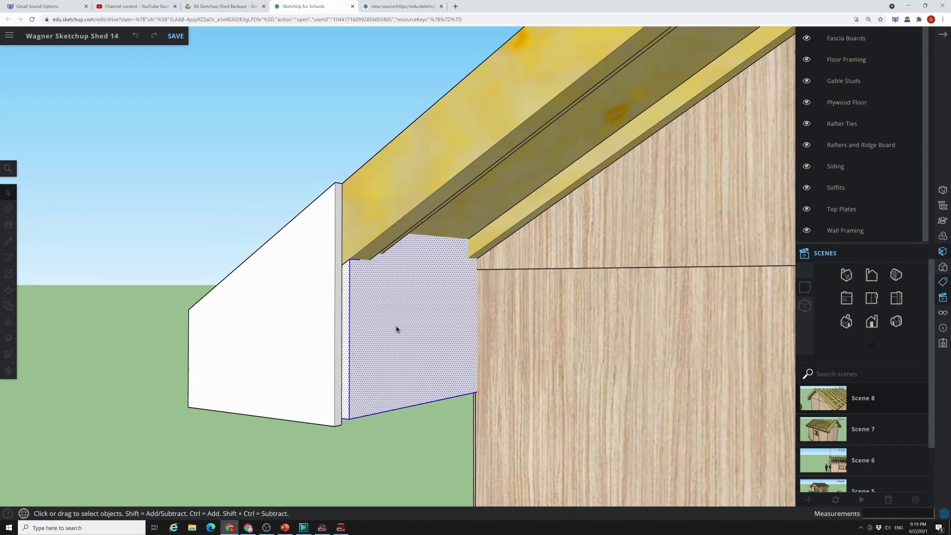
pyautogui.rightClick(395, 328)
pyautogui.click(426, 395)
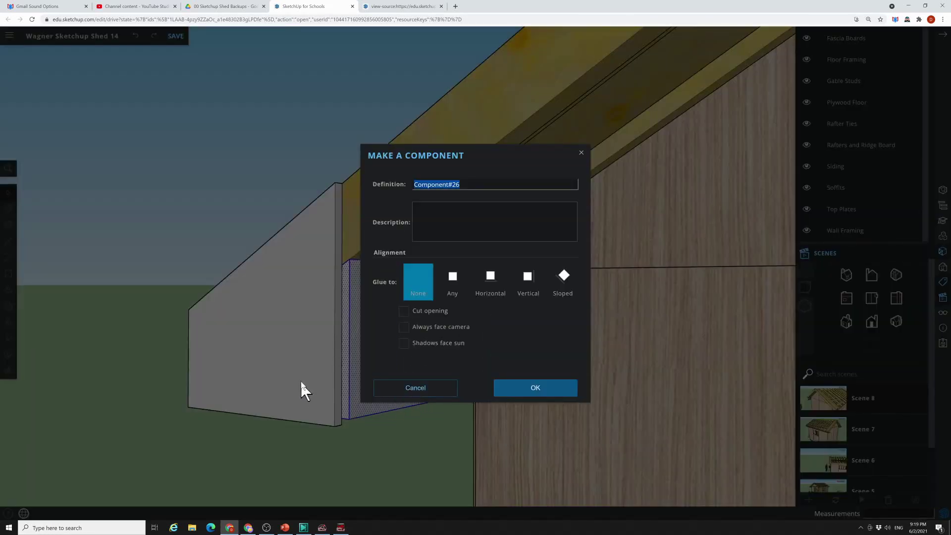
pyautogui.click(559, 389)
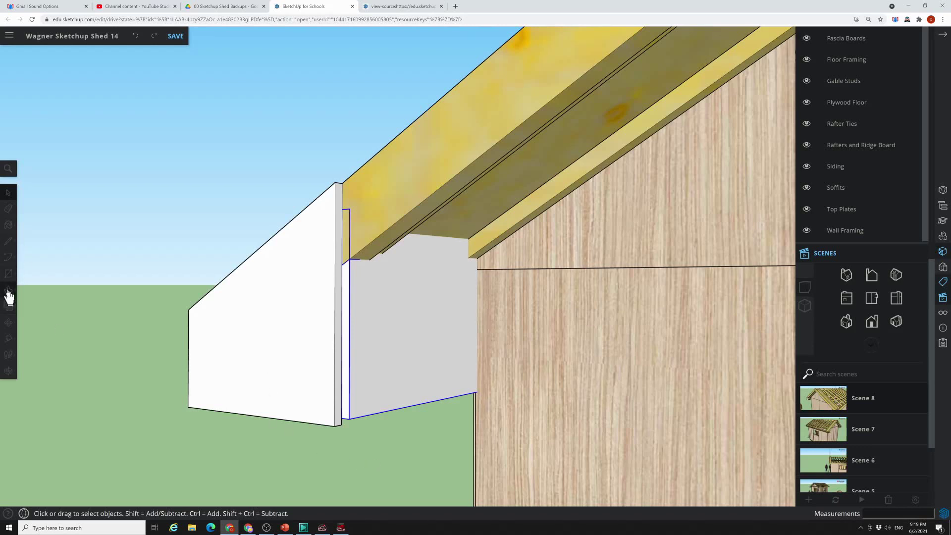
# Step: Edit the end cap component and pull its inner side face out 1/2" to cover the return panel's edge
pyautogui.rightClick(240, 336)
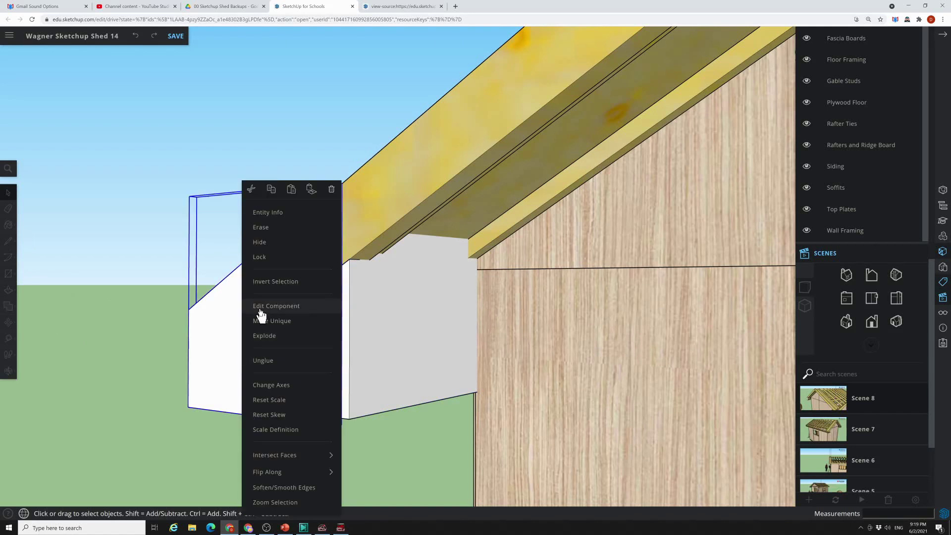
pyautogui.click(260, 306)
pyautogui.click(7, 291)
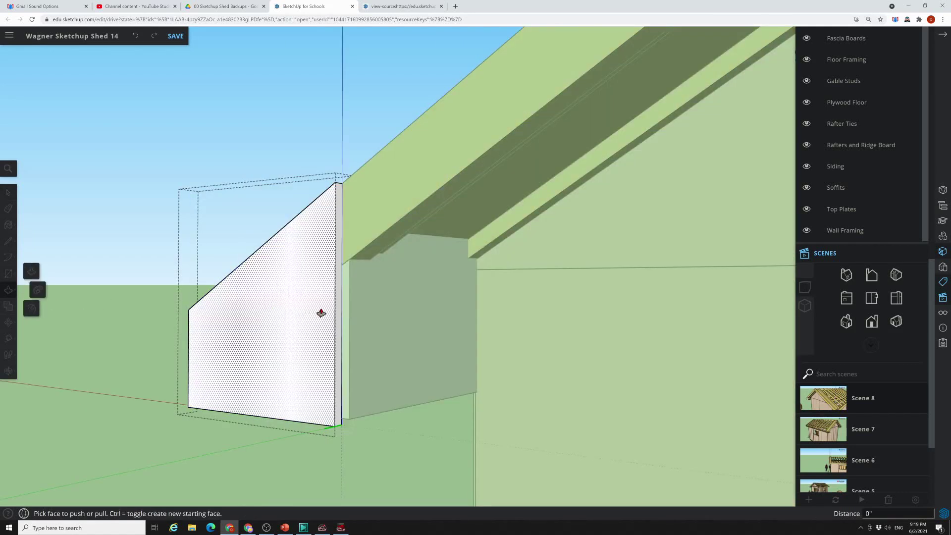
pyautogui.click(337, 327)
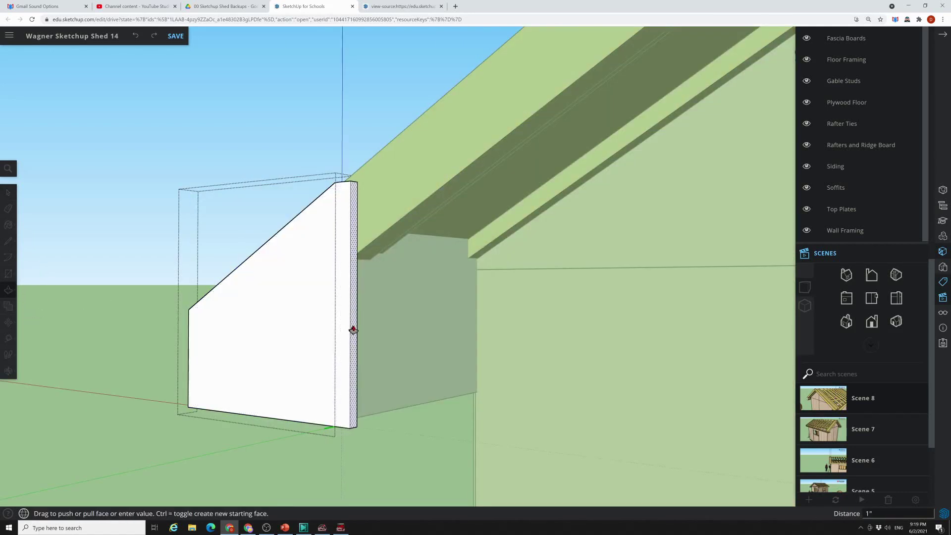
pyautogui.click(384, 335)
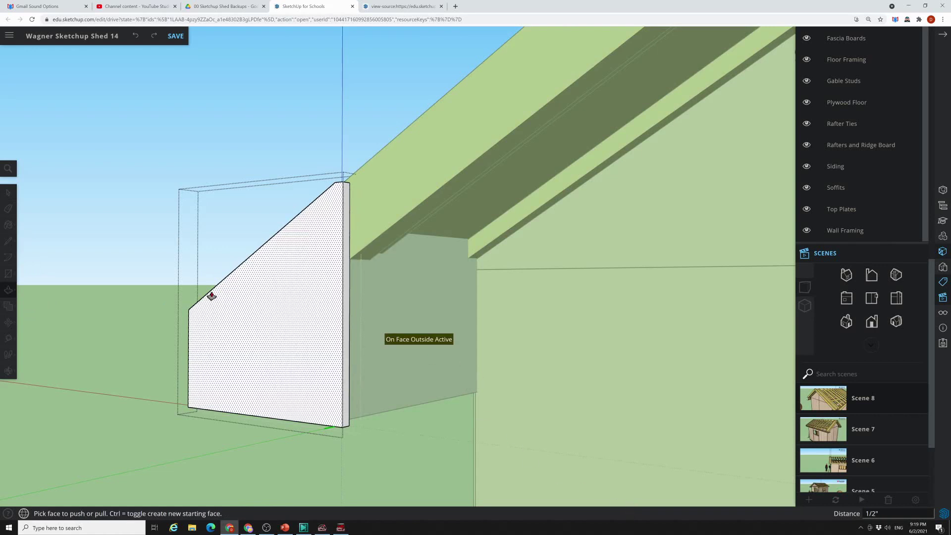
pyautogui.rightClick(83, 130)
pyautogui.click(113, 159)
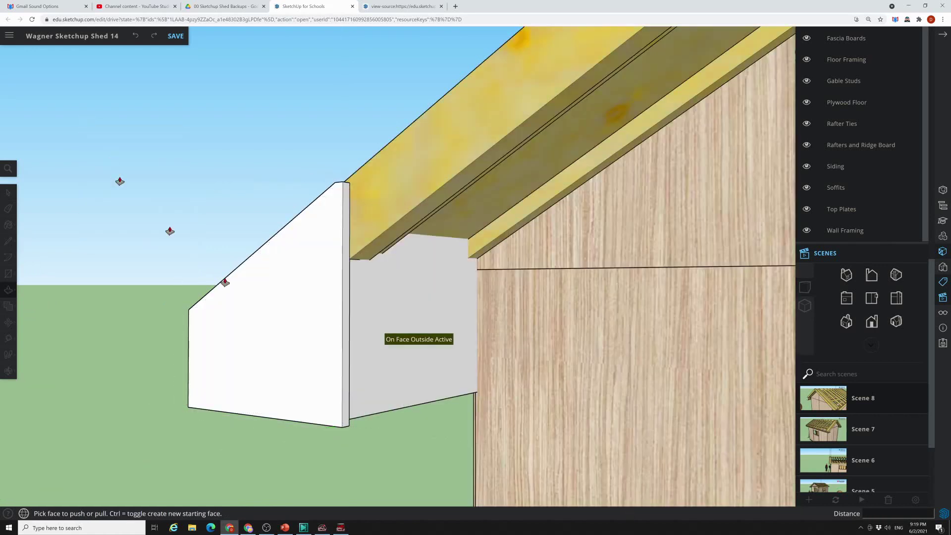
# Step: Combine the eave end cap and the return panel into one component with its gluing alignment set to None
pyautogui.moveTo(436, 426); pyautogui.dragTo(440, 400, button='middle')
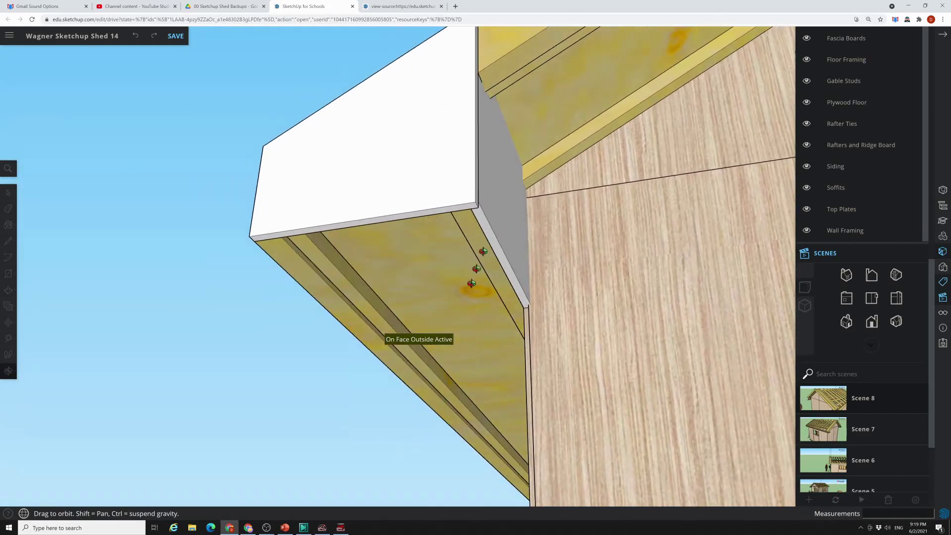
pyautogui.moveTo(433, 361); pyautogui.dragTo(471, 312)
pyautogui.moveTo(471, 312); pyautogui.dragTo(426, 367, button='middle')
pyautogui.press('p')
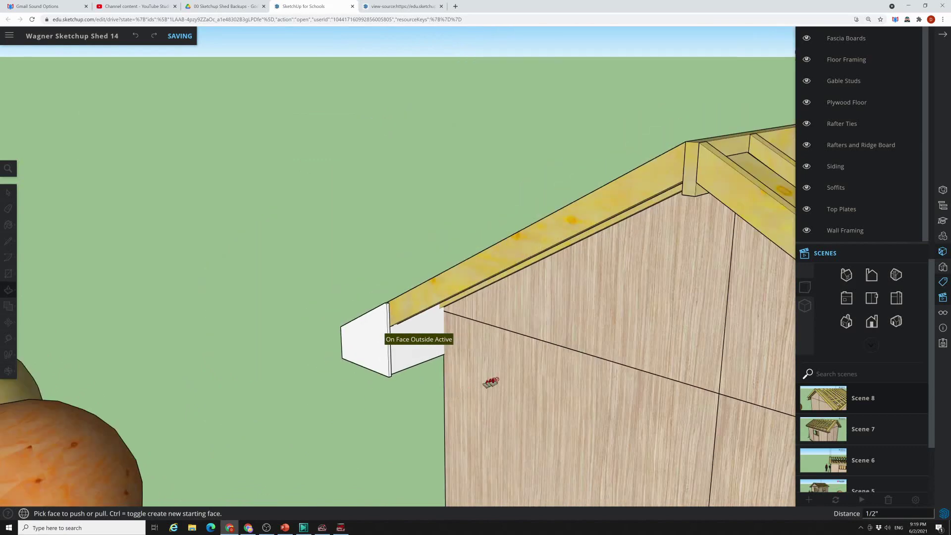
pyautogui.scroll(-2, 520, 368)
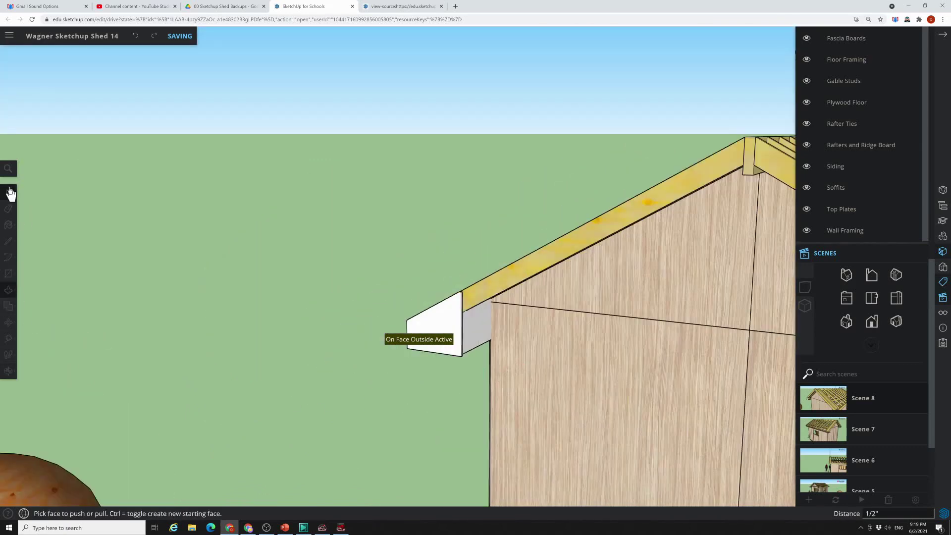
pyautogui.press('space')
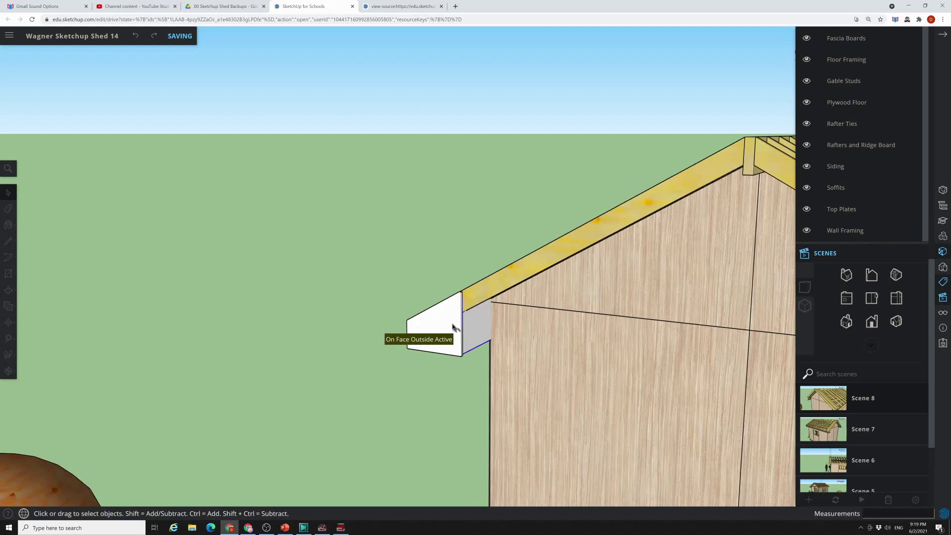
pyautogui.click(449, 324)
pyautogui.rightClick(477, 328)
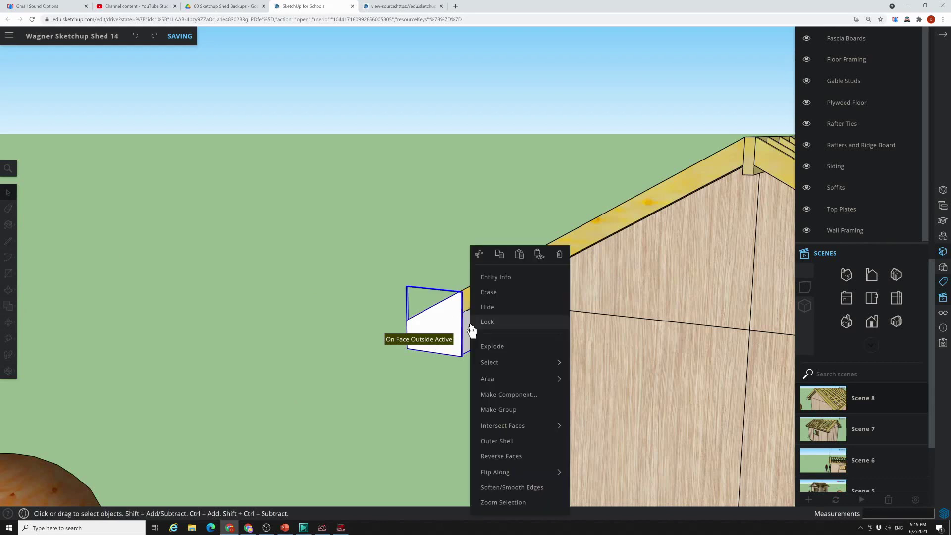
pyautogui.click(494, 399)
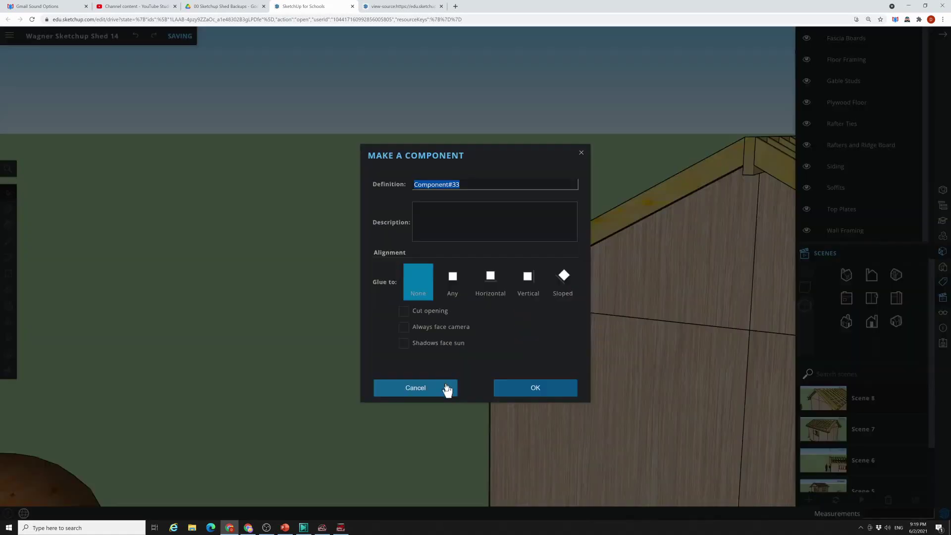
pyautogui.click(501, 389)
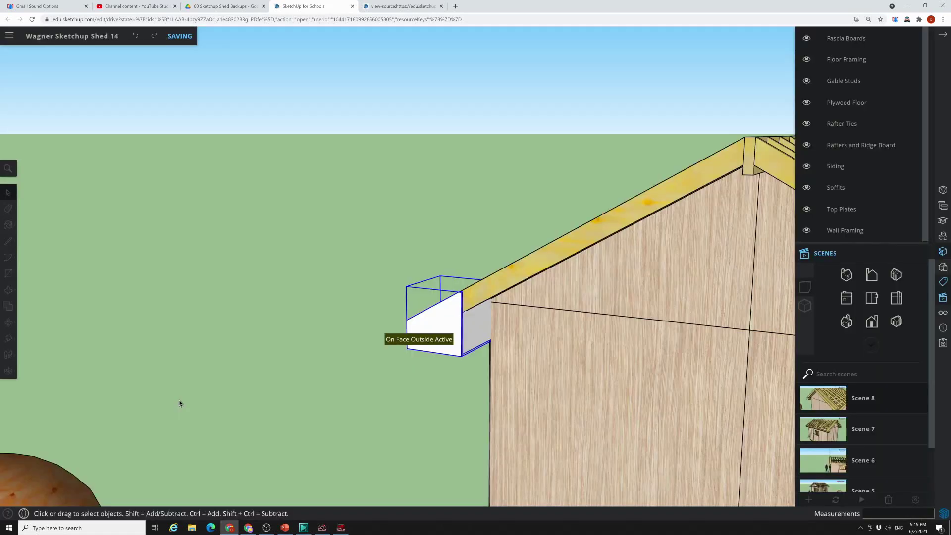
# Step: Copy the combined corner component along the red axis about 13' 3 11/16" past the opposite eave
pyautogui.moveTo(179, 403); pyautogui.dragTo(233, 384, button='middle')
pyautogui.scroll(-3, 233, 385)
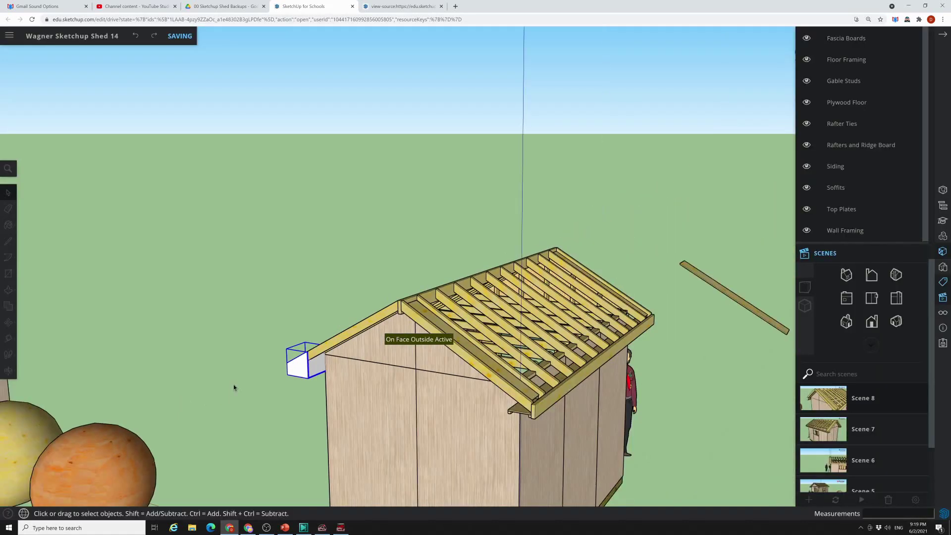
pyautogui.click(9, 322)
pyautogui.press('m')
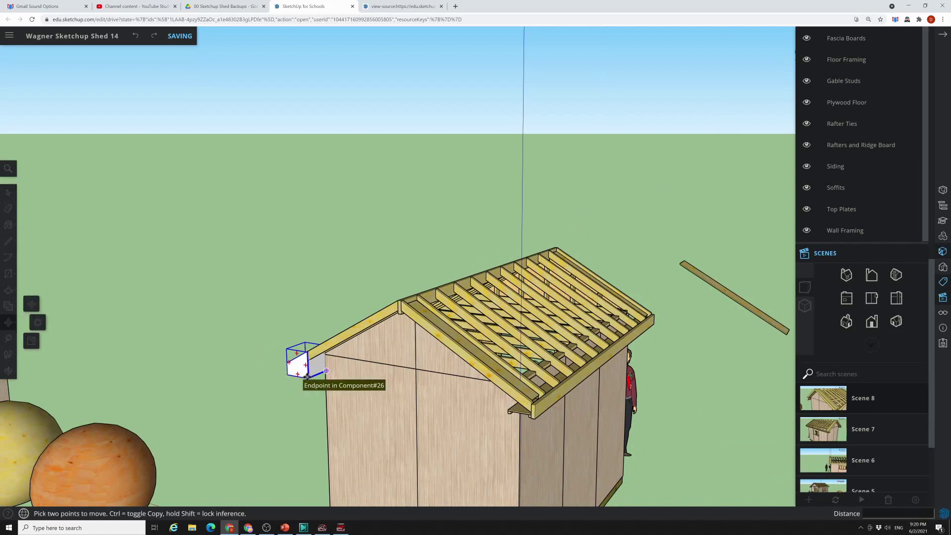
pyautogui.click(307, 377)
pyautogui.press('ctrl')
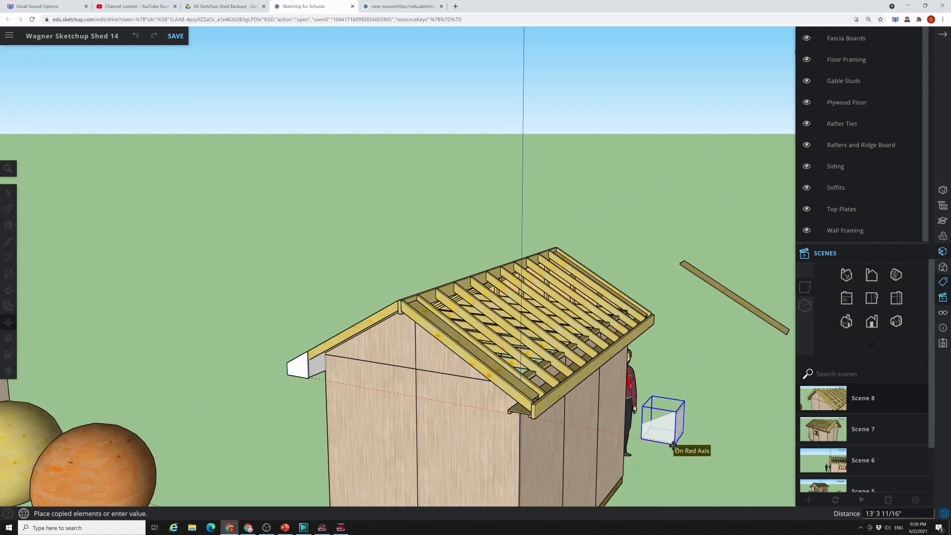
pyautogui.click(717, 474)
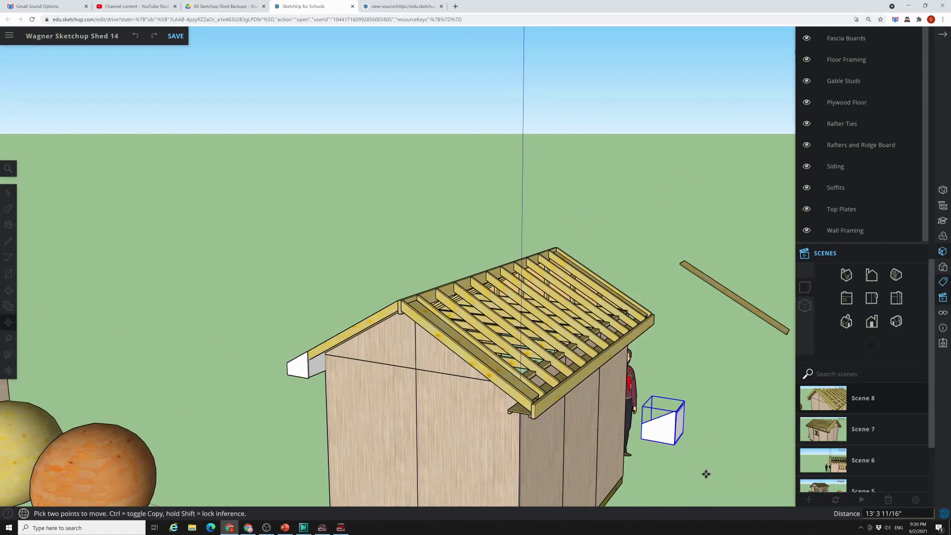
# Step: Flip the copied corner component along the component's red axis so it mirrors the original
pyautogui.rightClick(658, 432)
pyautogui.moveTo(737, 488)
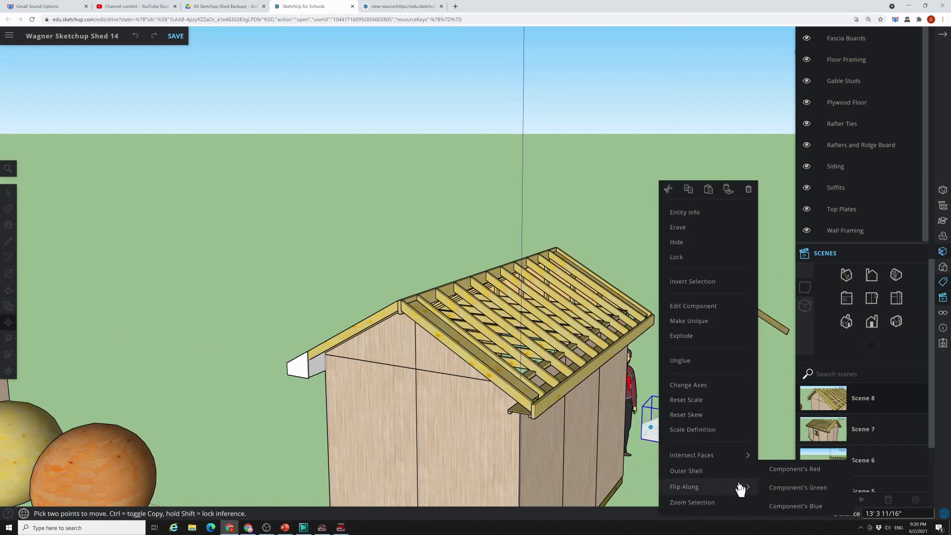
pyautogui.click(817, 469)
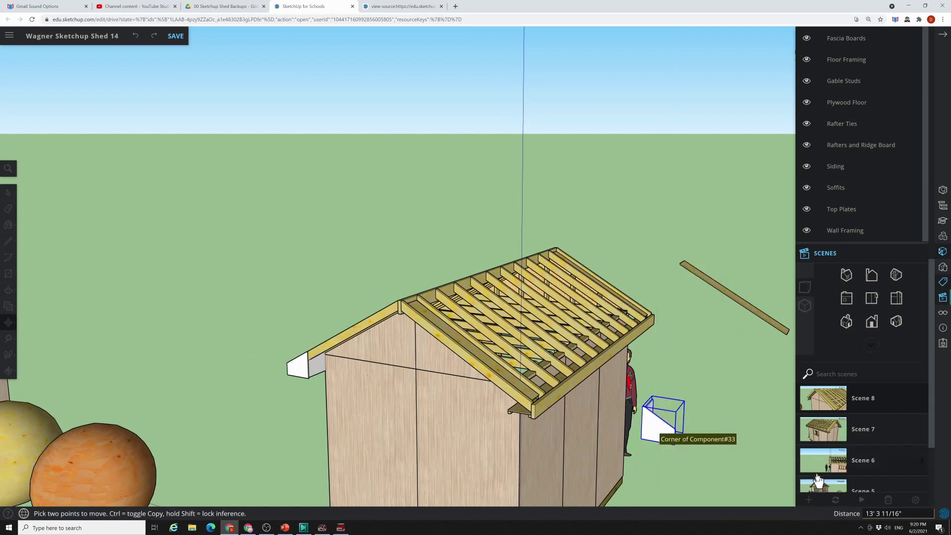
# Step: Examine how the original end cap meets the fascia and rafters to find the matching alignment corner for the copy
pyautogui.scroll(3, 653, 451)
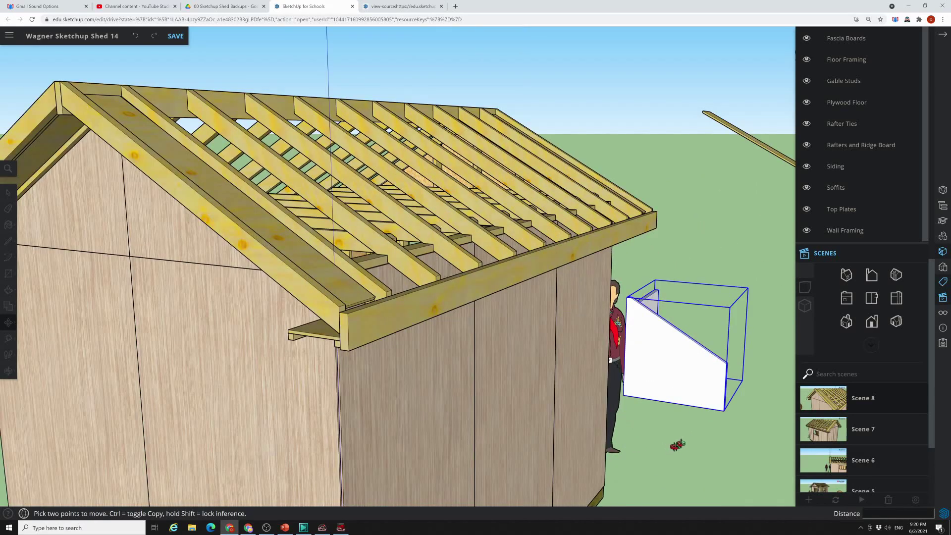
pyautogui.moveTo(677, 445); pyautogui.dragTo(529, 440, button='middle')
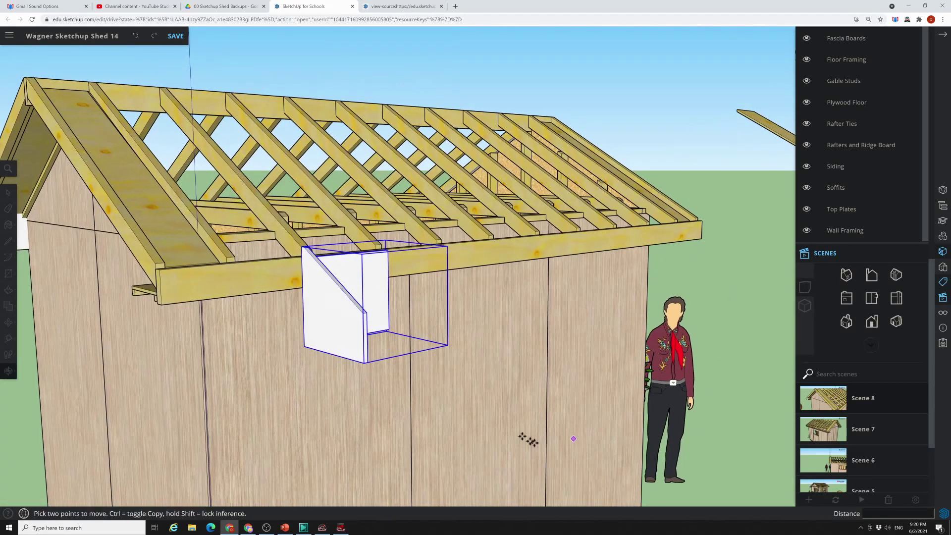
pyautogui.moveTo(276, 388); pyautogui.dragTo(564, 346, button='middle')
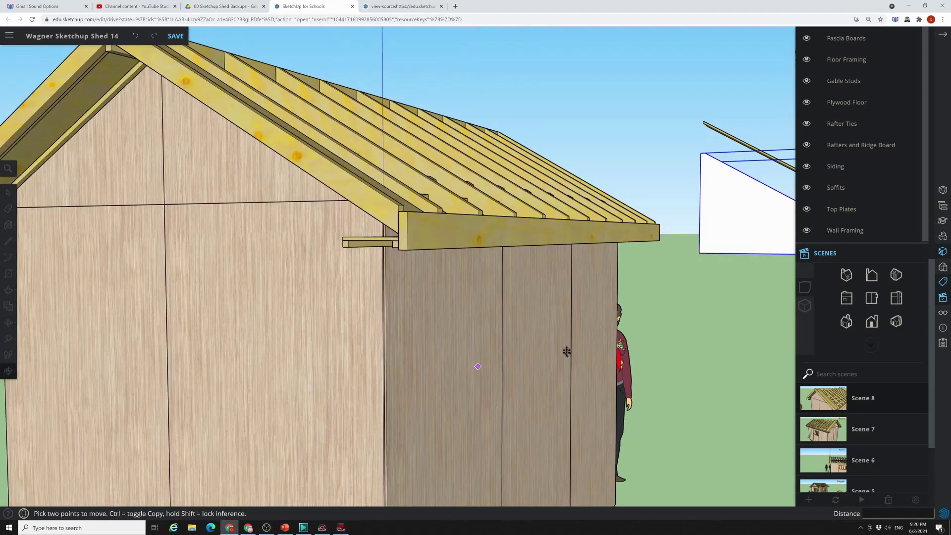
pyautogui.scroll(-4, 323, 329)
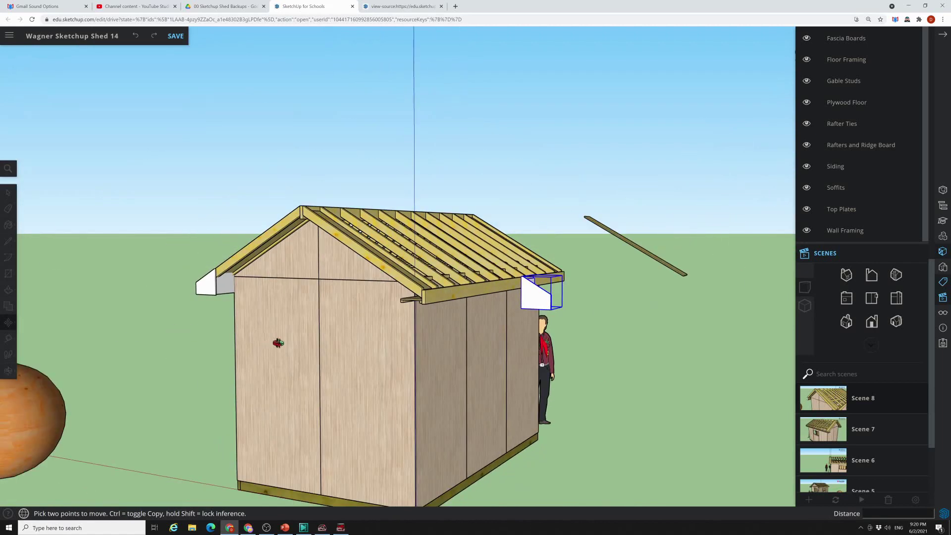
pyautogui.moveTo(278, 343); pyautogui.dragTo(389, 367, button='middle')
pyautogui.scroll(5, 312, 329)
pyautogui.scroll(2, 307, 329)
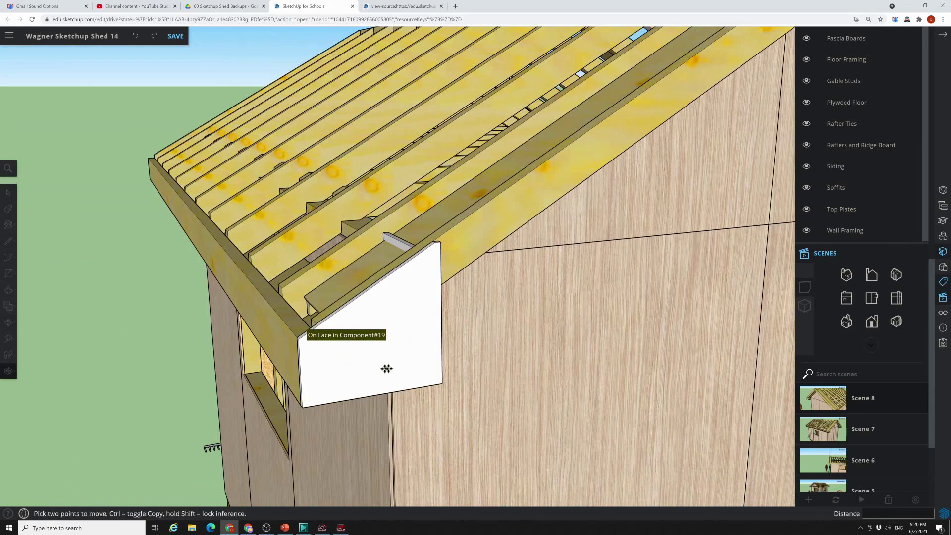
pyautogui.moveTo(307, 382); pyautogui.dragTo(315, 355, button='middle')
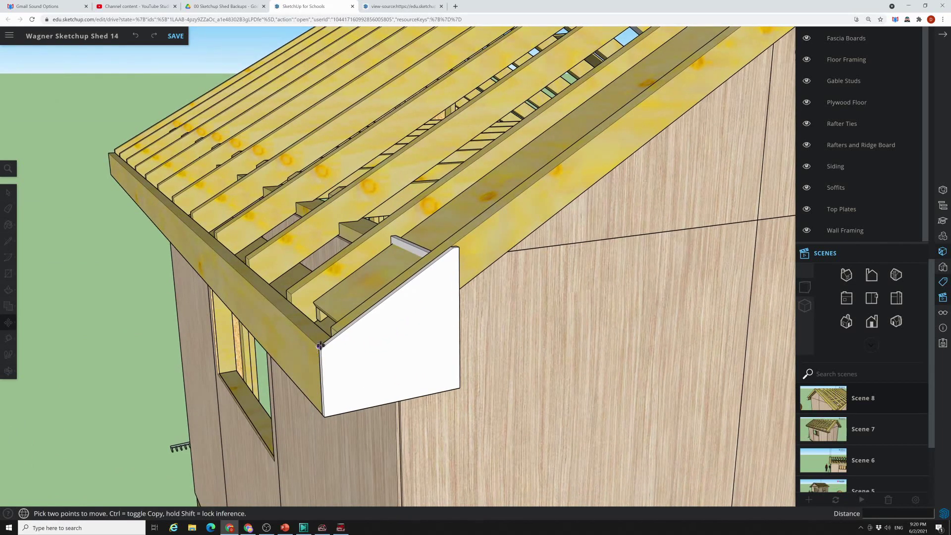
pyautogui.moveTo(362, 405); pyautogui.dragTo(554, 344, button='middle')
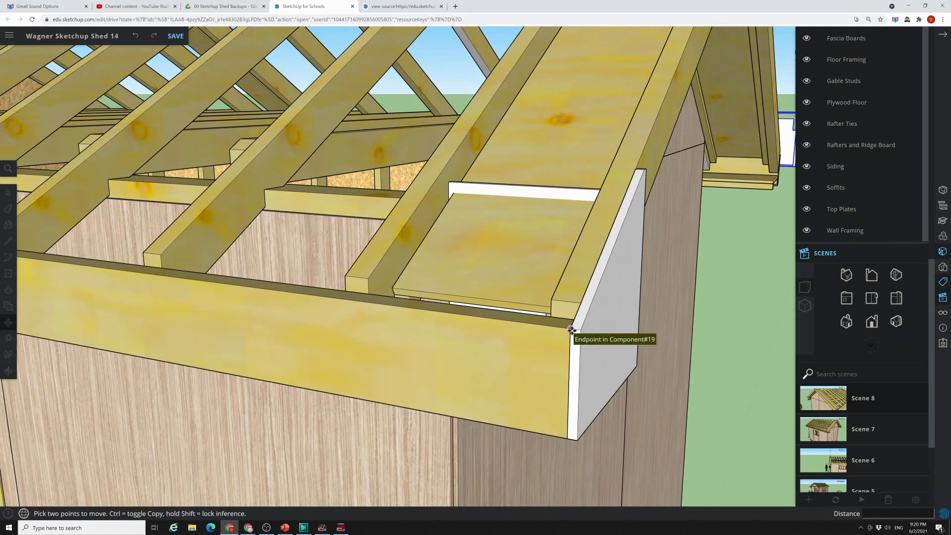
pyautogui.click(571, 330)
# Step: Move the mirrored corner component by the end cap's upper front inner endpoint onto the matching outer endpoint of the opposite fascia
pyautogui.moveTo(487, 355); pyautogui.dragTo(202, 292, button='middle')
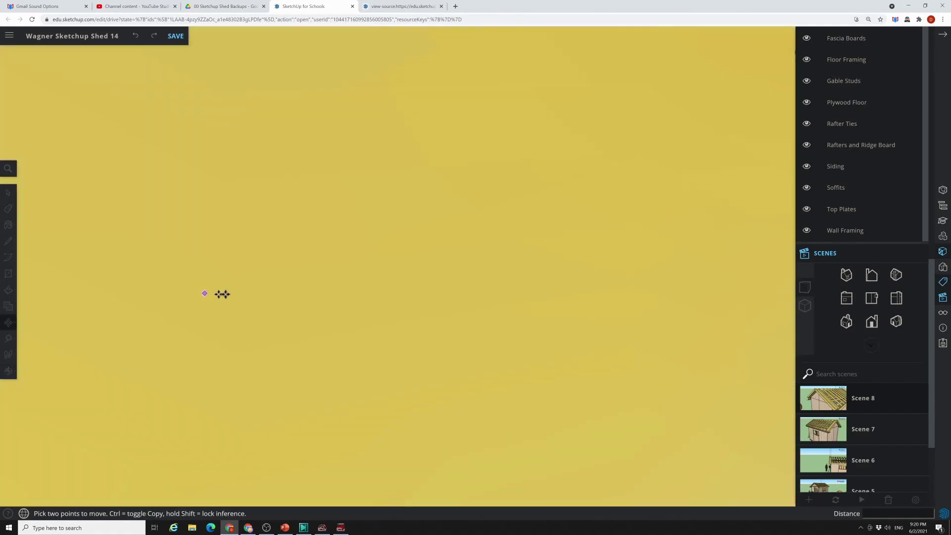
pyautogui.moveTo(661, 315); pyautogui.dragTo(564, 281, button='middle')
pyautogui.scroll(-10, 564, 281)
pyautogui.moveTo(690, 446); pyautogui.dragTo(578, 461, button='middle')
pyautogui.press('m')
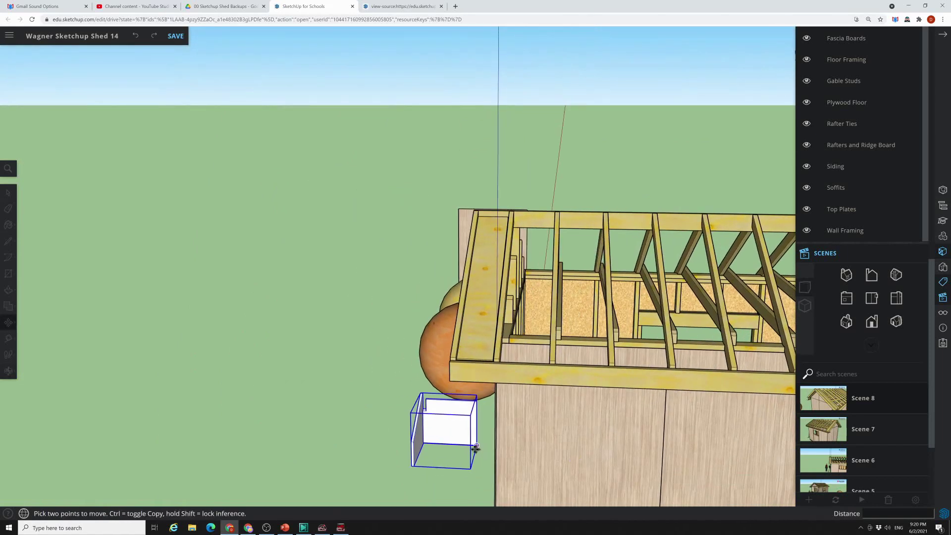
pyautogui.rightClick(439, 431)
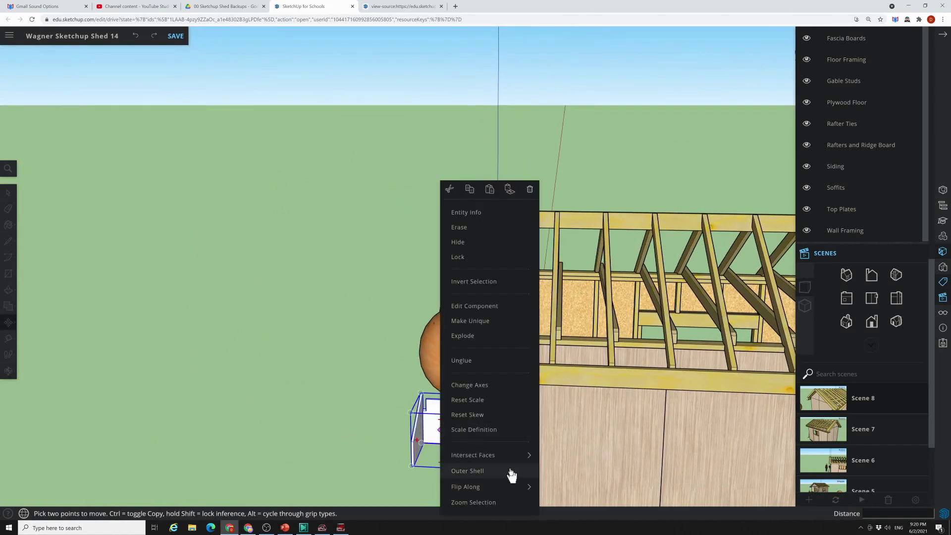
pyautogui.click(411, 448)
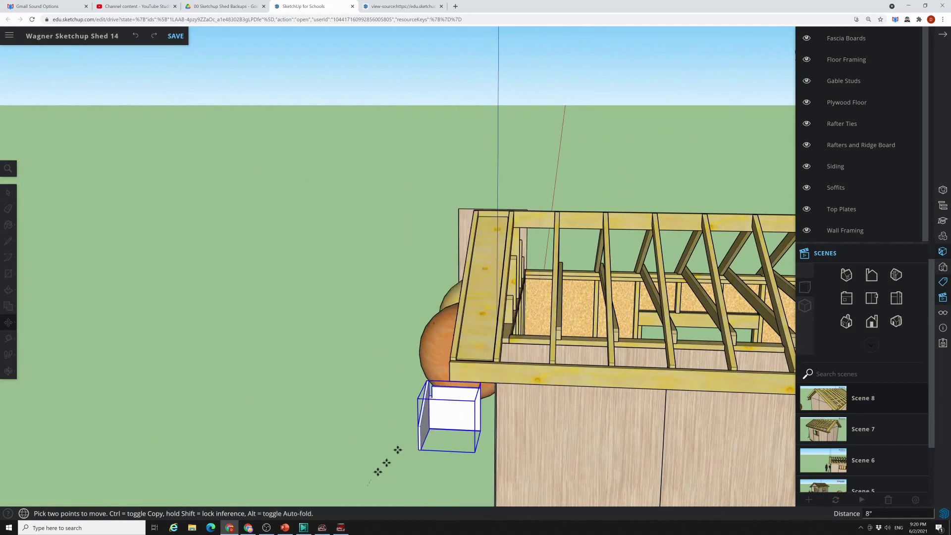
pyautogui.scroll(3, 356, 431)
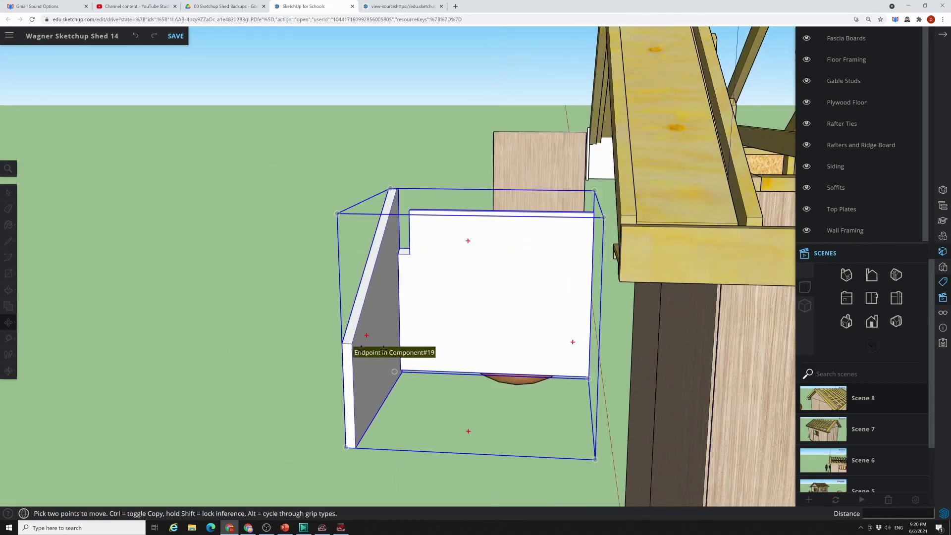
pyautogui.click(351, 344)
pyautogui.moveTo(656, 231); pyautogui.dragTo(479, 314, button='middle')
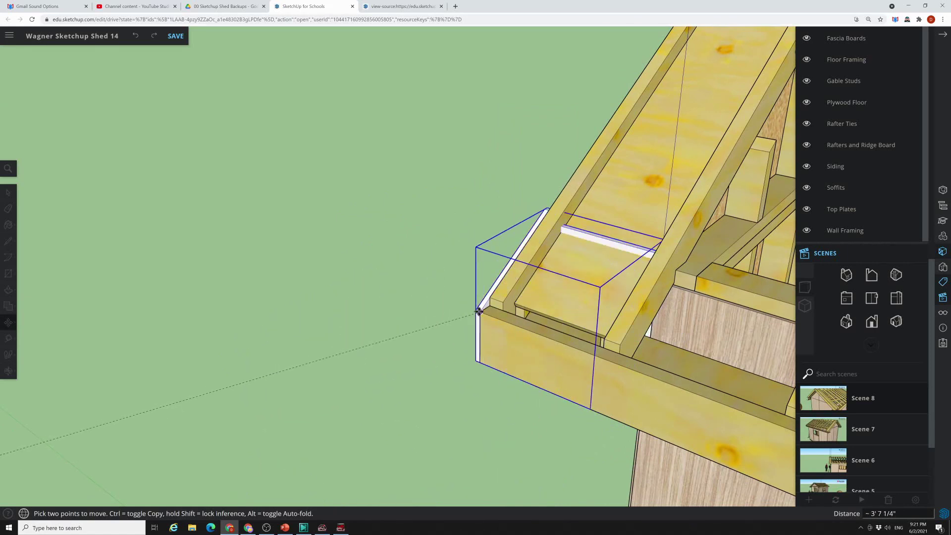
pyautogui.click(478, 311)
pyautogui.moveTo(237, 420); pyautogui.dragTo(539, 386, button='middle')
pyautogui.scroll(-5, 526, 395)
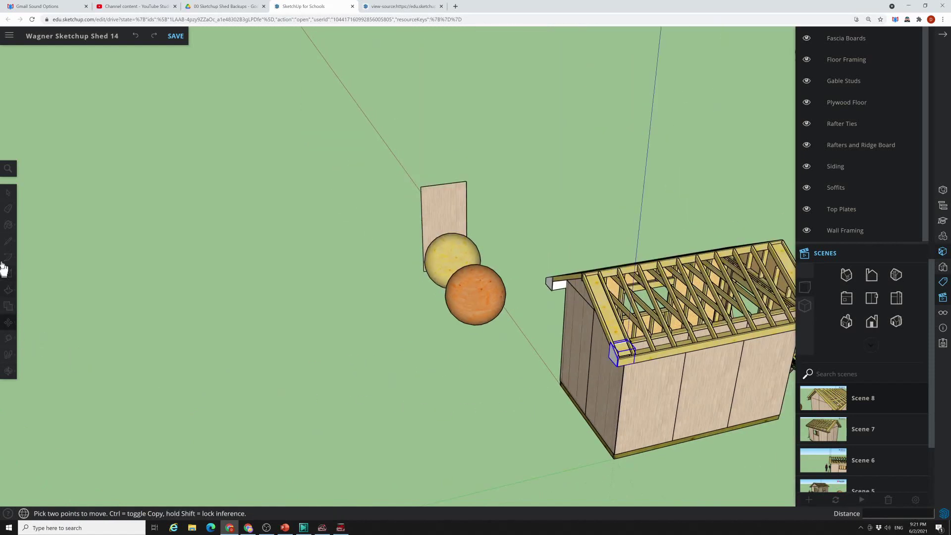
pyautogui.click(7, 195)
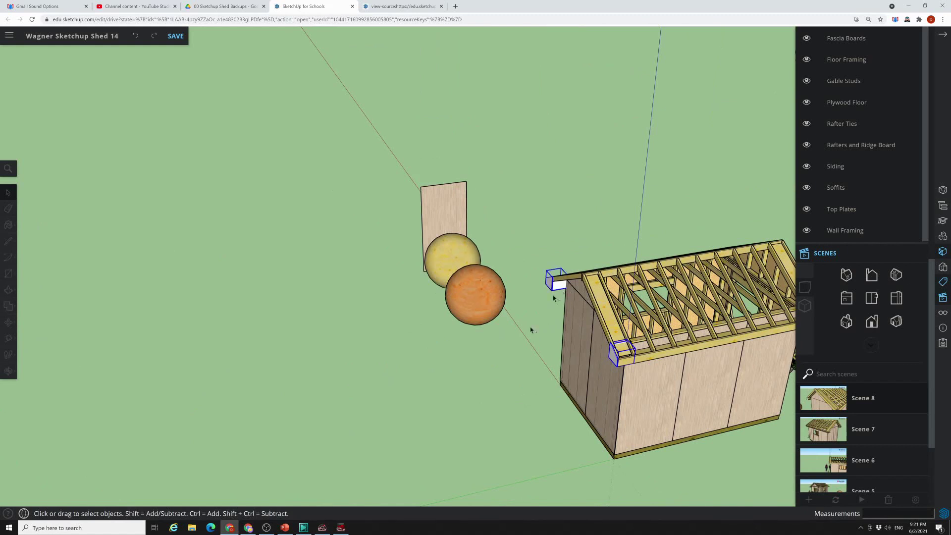
pyautogui.click(8, 324)
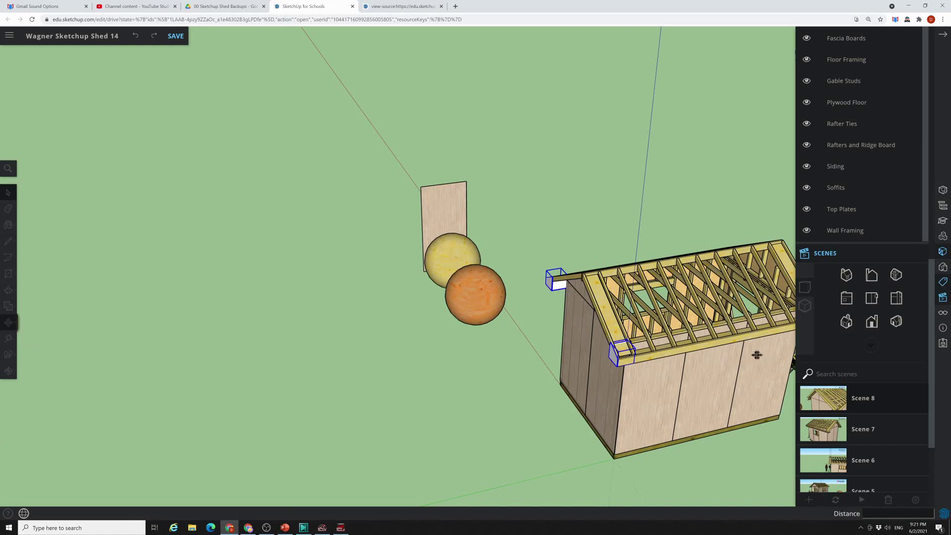
pyautogui.moveTo(599, 435); pyautogui.dragTo(532, 396, button='middle')
pyautogui.press('q')
pyautogui.click(553, 364)
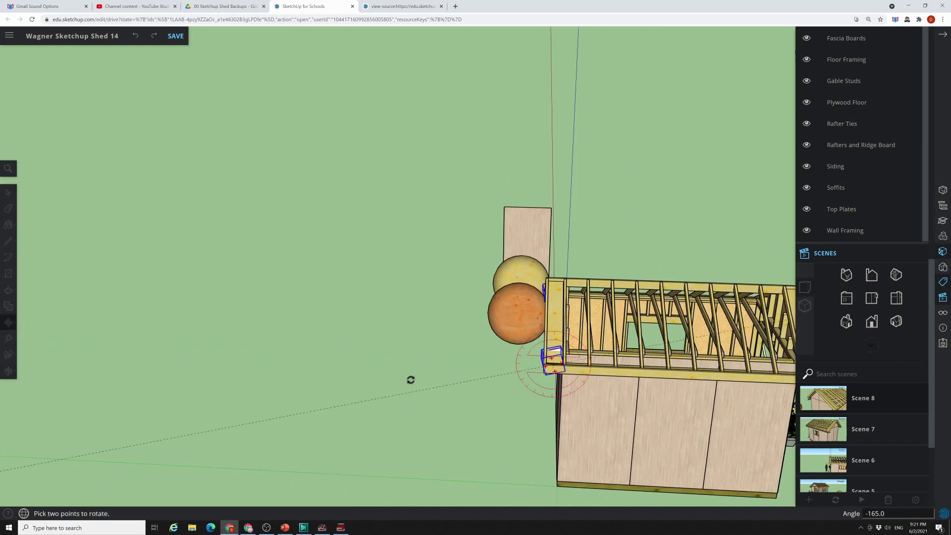
pyautogui.press('Escape')
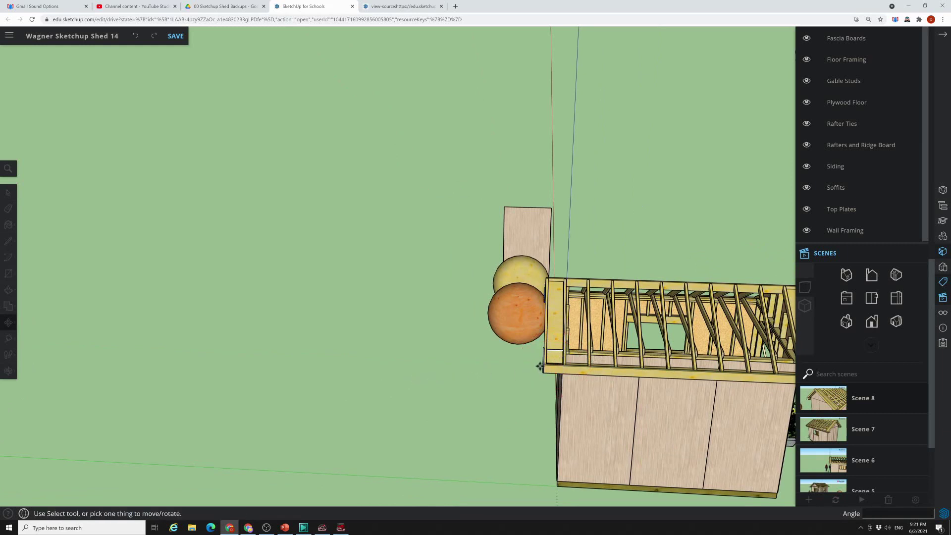
# Step: Copy both gable-end corner components together along the length of the shed to a spot beyond the opposite gable
pyautogui.moveTo(539, 366); pyautogui.dragTo(700, 460, button='middle')
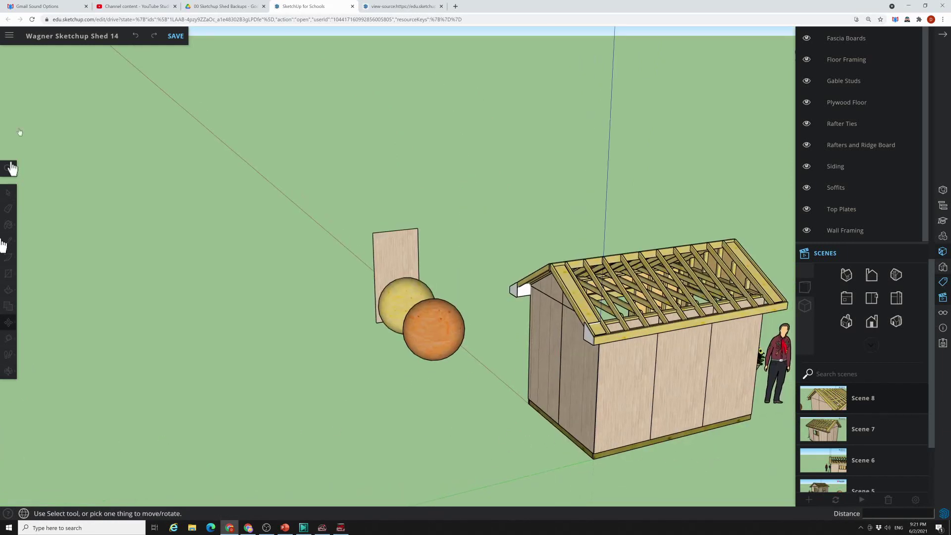
pyautogui.click(10, 192)
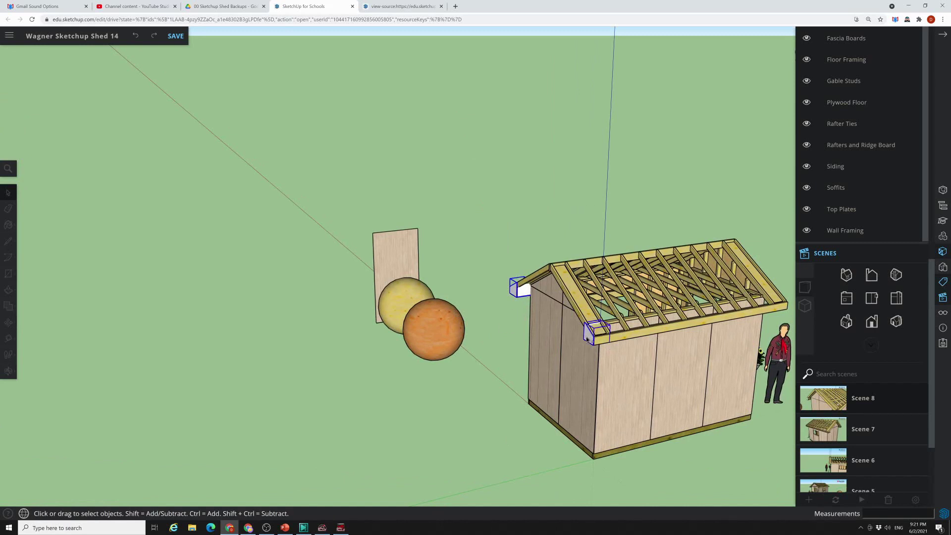
pyautogui.click(9, 322)
pyautogui.moveTo(393, 371); pyautogui.dragTo(516, 359, button='middle')
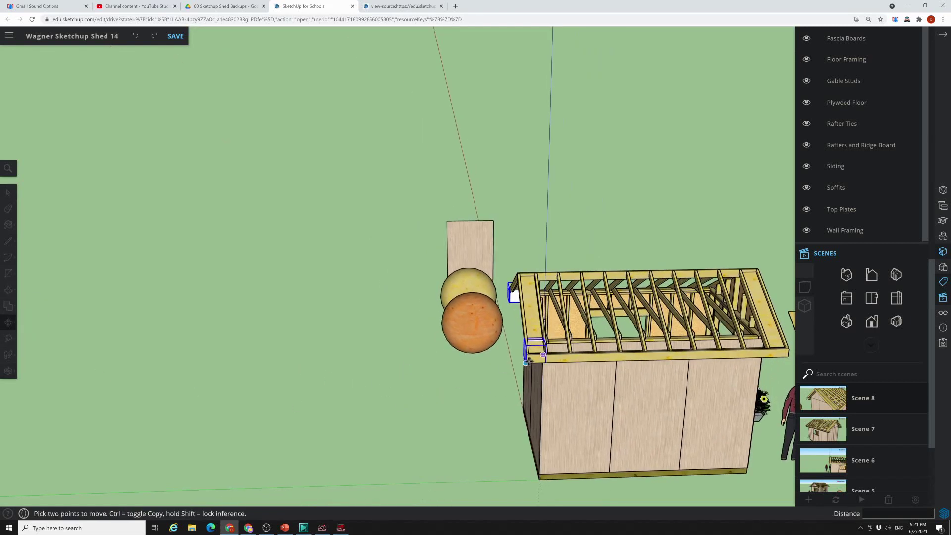
pyautogui.press('ctrl')
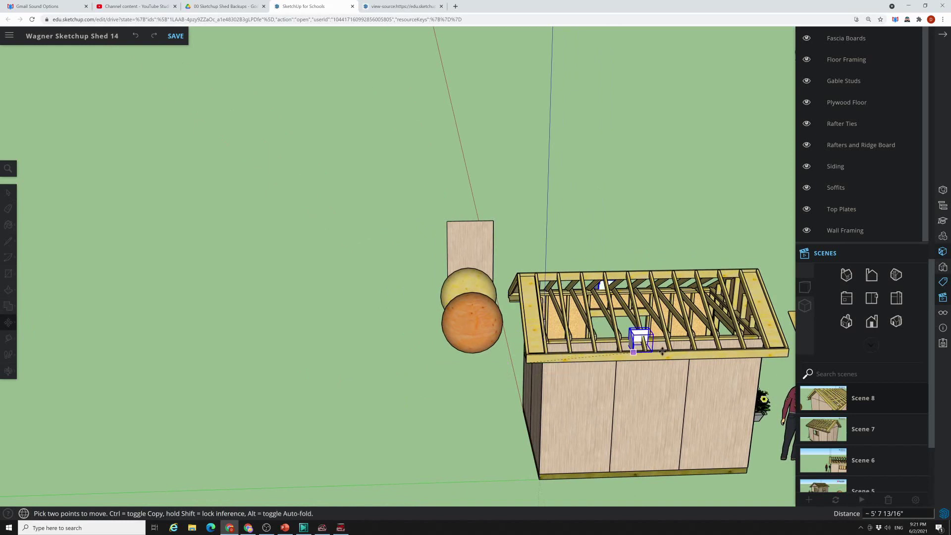
pyautogui.click(530, 359)
pyautogui.scroll(-5, 303, 380)
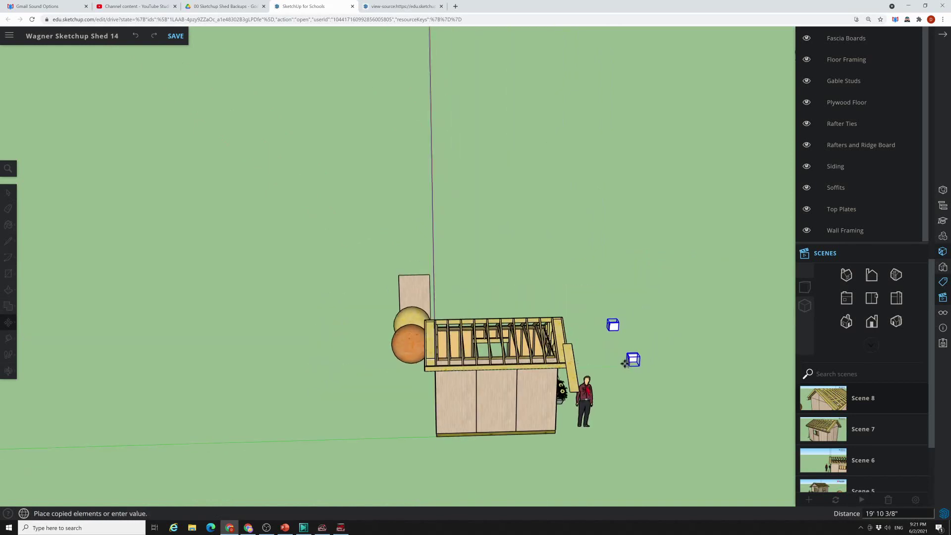
pyautogui.click(688, 364)
# Step: Flip the two copied corner components along the green direction so they mirror the originals
pyautogui.moveTo(647, 363); pyautogui.dragTo(589, 401, button='middle')
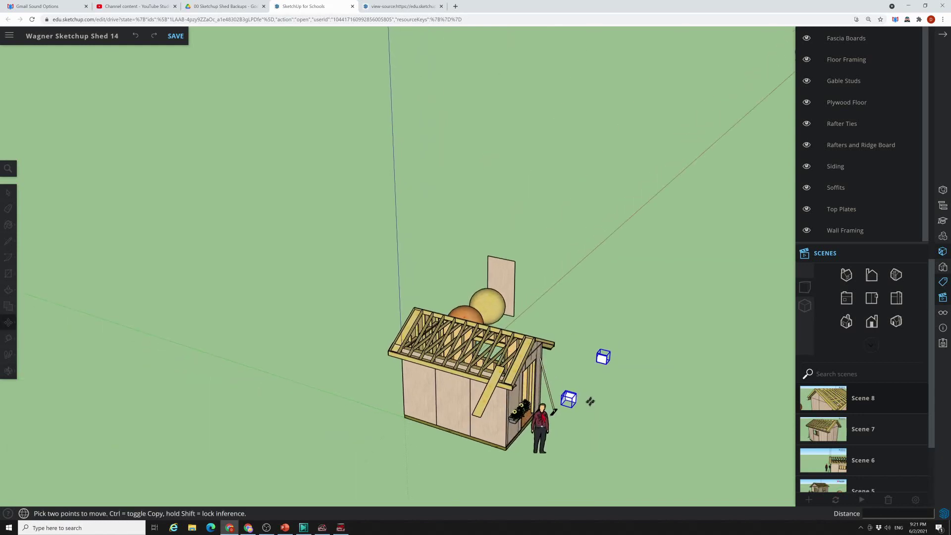
pyautogui.rightClick(572, 401)
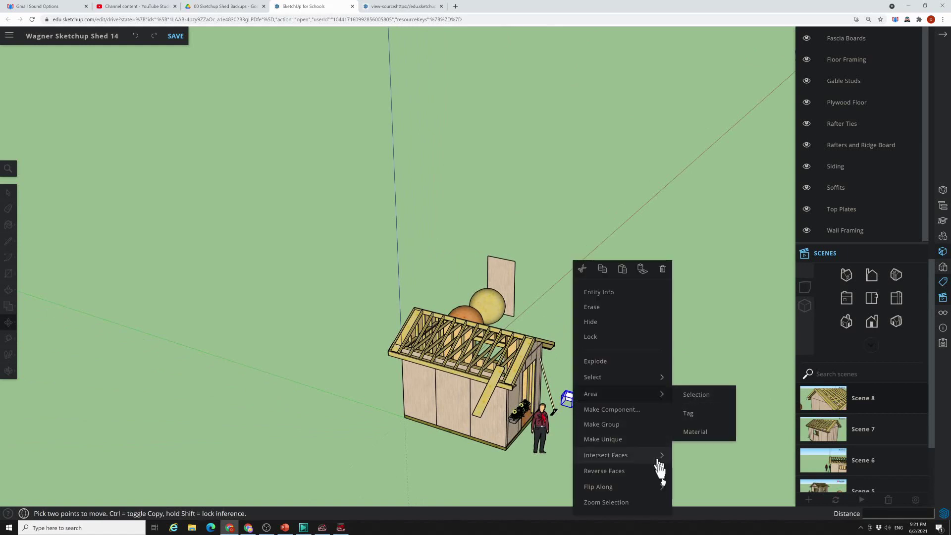
pyautogui.moveTo(666, 490)
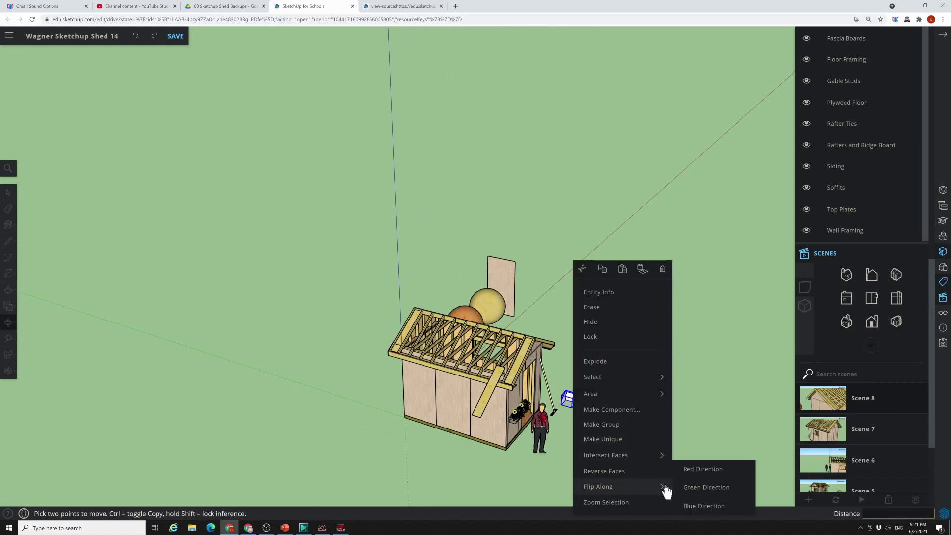
pyautogui.click(696, 486)
# Step: Move the flipped pair about 5' 11 7/8" onto the door-side gable, snapping the end cap's upper front inner endpoint to the fascia's outer endpoint
pyautogui.scroll(10, 659, 423)
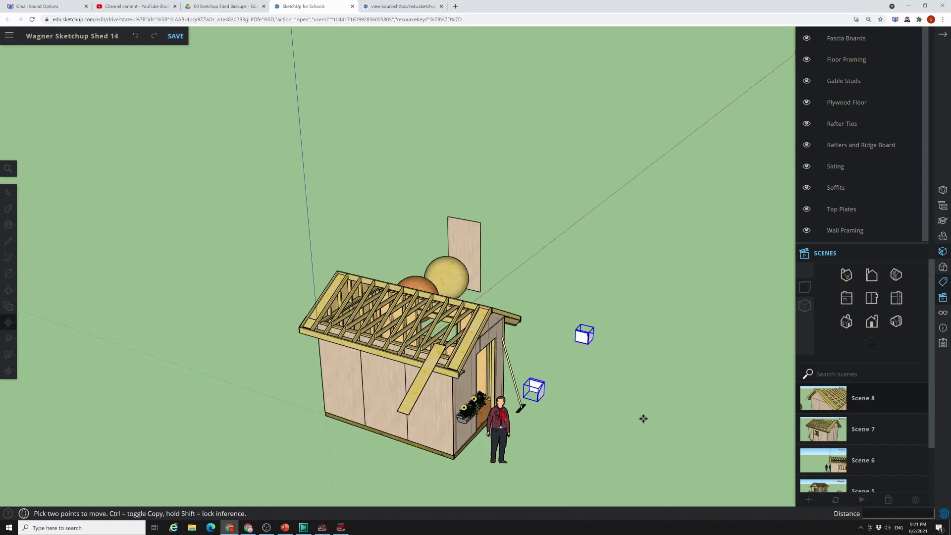
pyautogui.moveTo(504, 362); pyautogui.dragTo(501, 424, button='middle')
pyautogui.scroll(3, 501, 410)
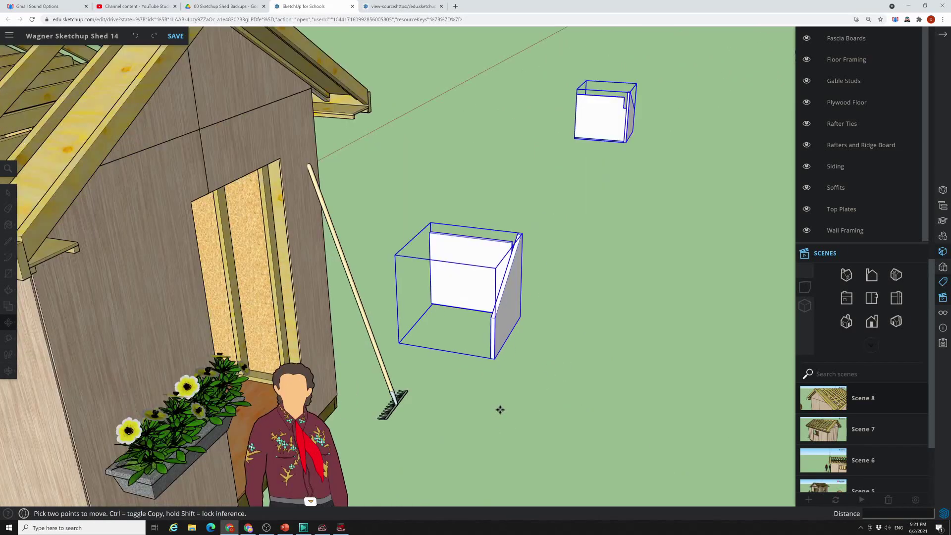
pyautogui.moveTo(558, 404); pyautogui.dragTo(637, 384, button='middle')
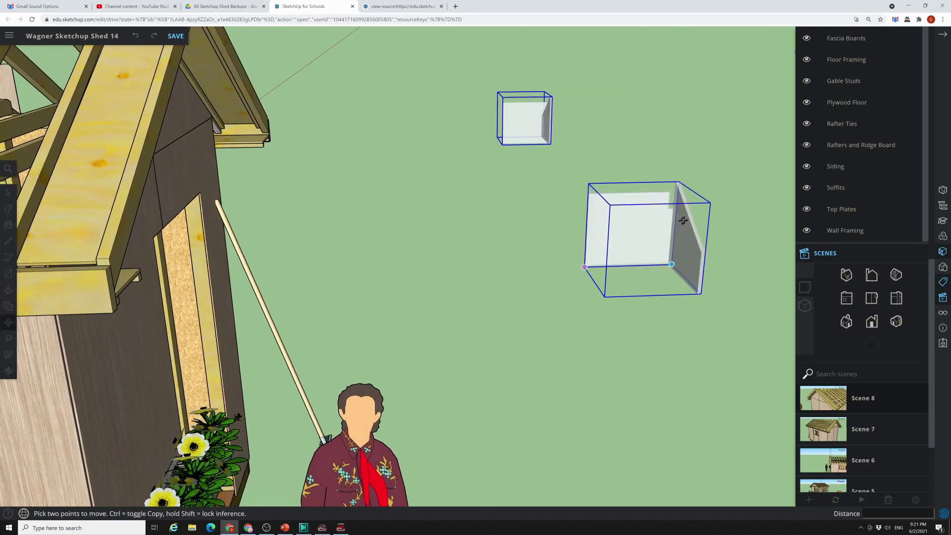
pyautogui.moveTo(688, 356); pyautogui.dragTo(664, 361, button='middle')
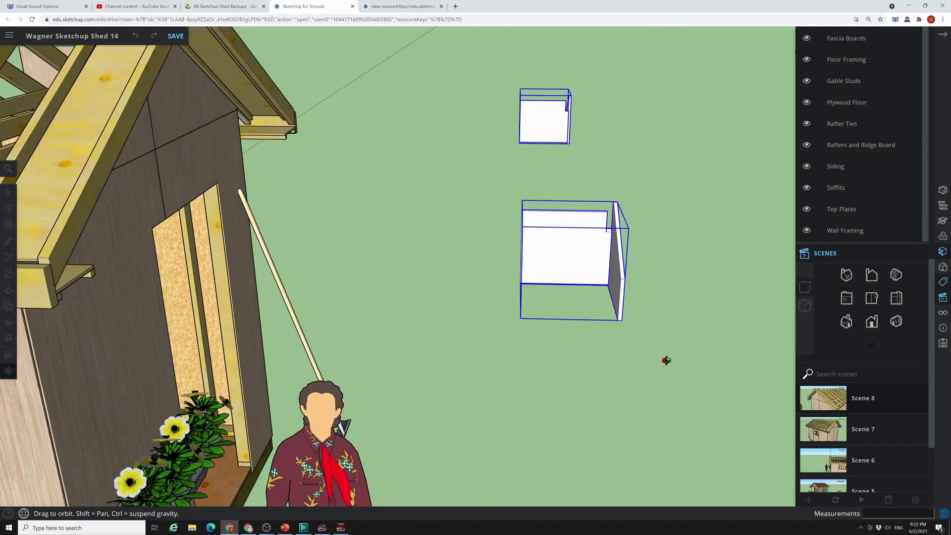
pyautogui.click(620, 278)
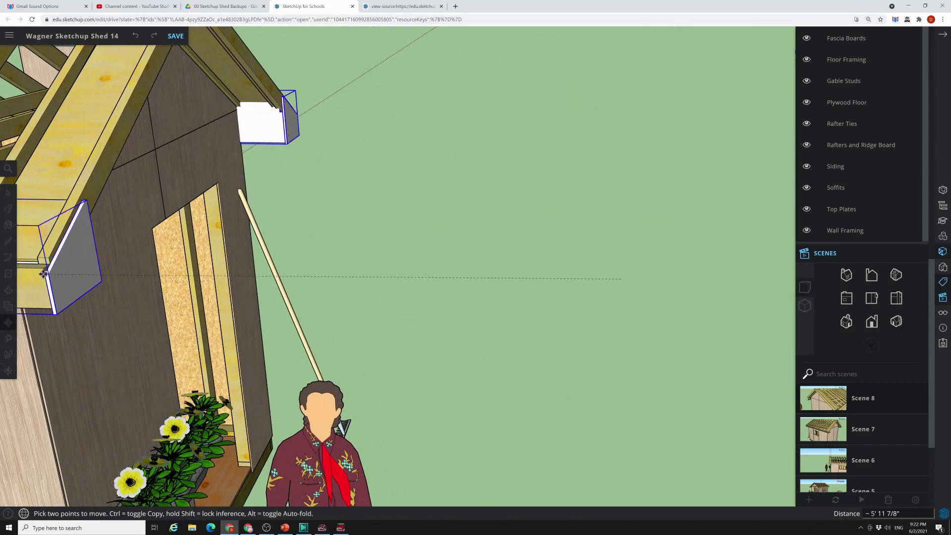
pyautogui.moveTo(52, 284); pyautogui.dragTo(259, 290, button='middle')
pyautogui.scroll(-5, 551, 232)
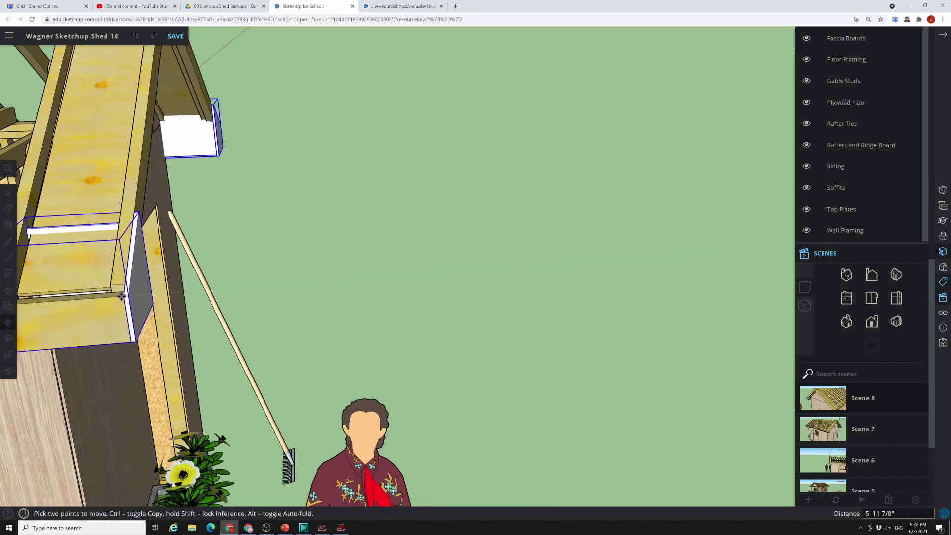
pyautogui.scroll(1, 129, 295)
pyautogui.click(122, 296)
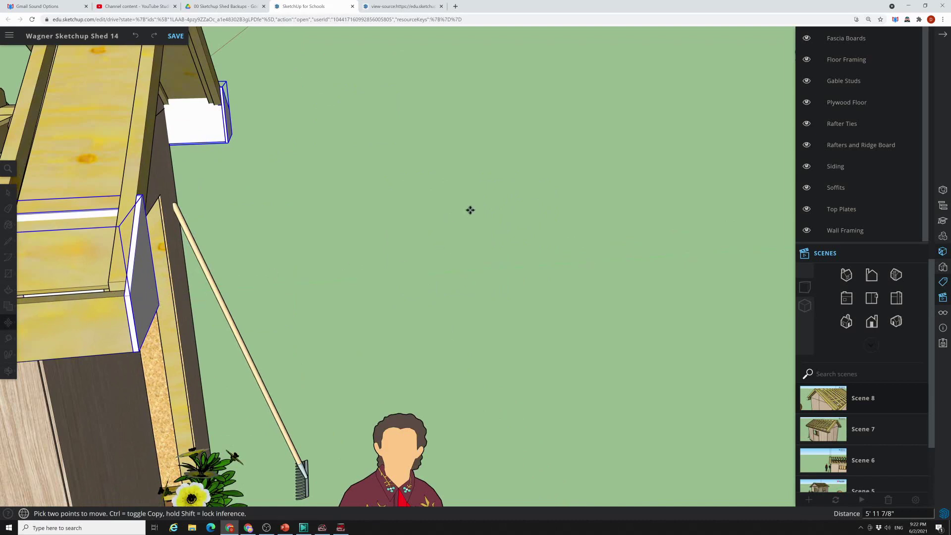
# Step: Paint the corner components at all four eave corners with the Wood Plywood Knots material
pyautogui.moveTo(471, 208); pyautogui.dragTo(430, 163, button='middle')
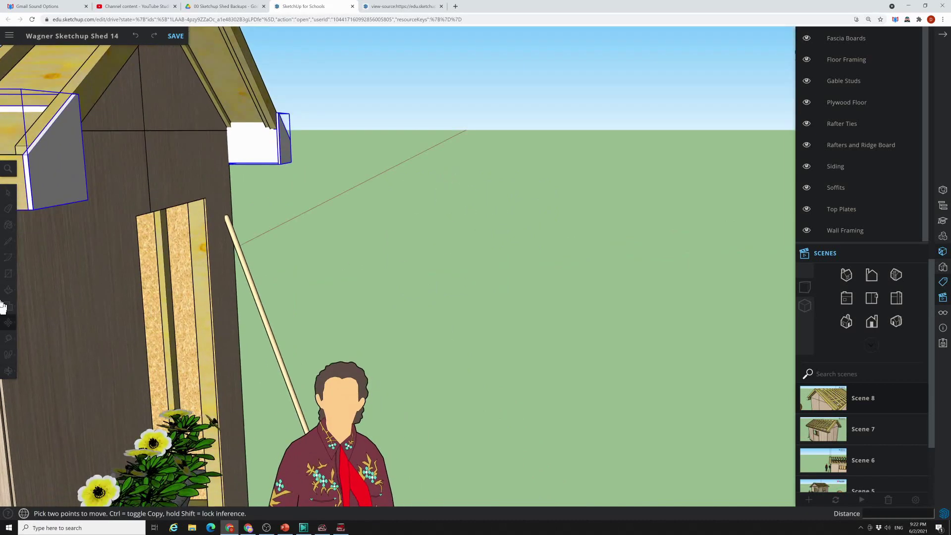
pyautogui.click(8, 225)
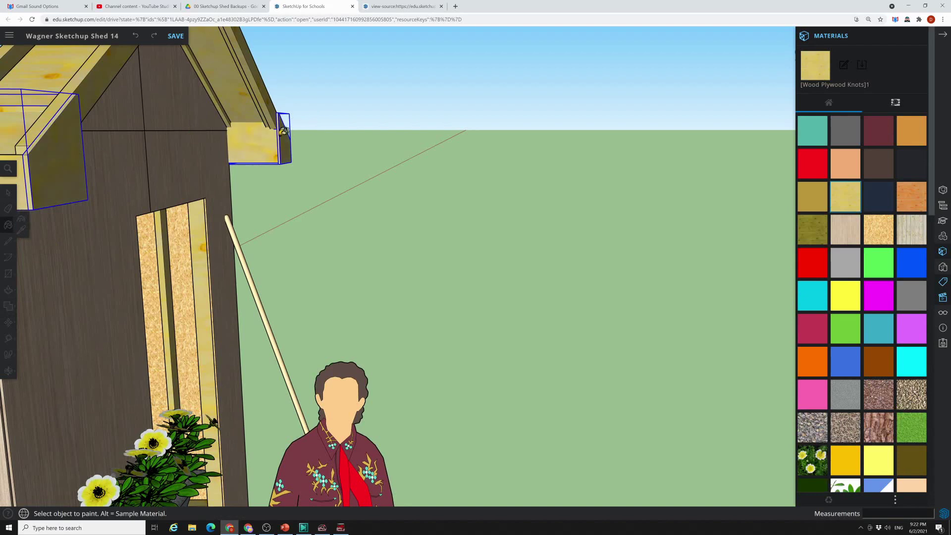
pyautogui.scroll(-5, 617, 211)
pyautogui.scroll(-2, 617, 211)
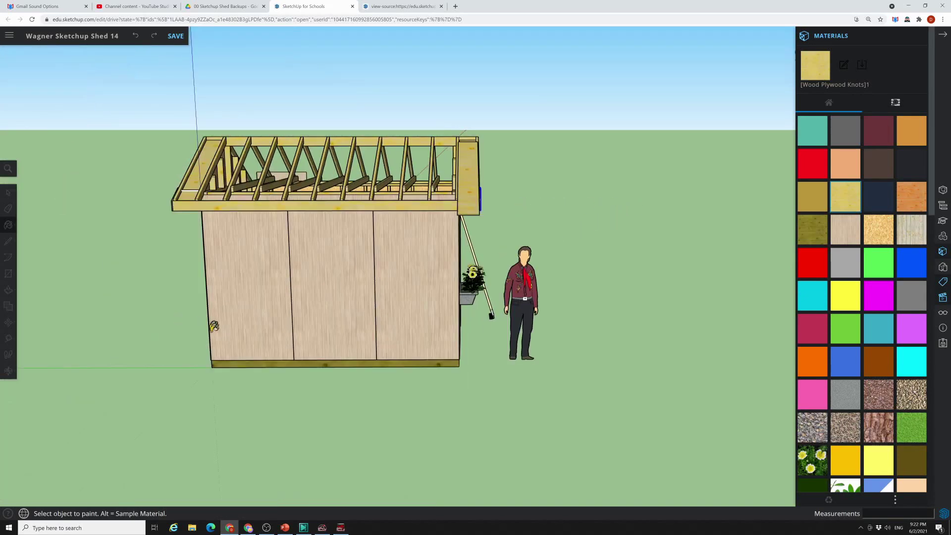
pyautogui.moveTo(403, 343); pyautogui.dragTo(497, 344, button='middle')
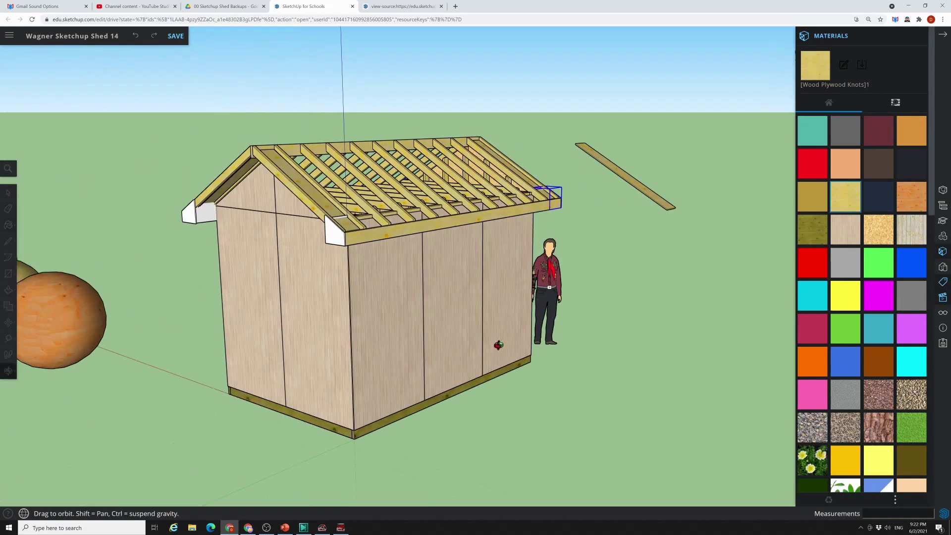
pyautogui.click(205, 216)
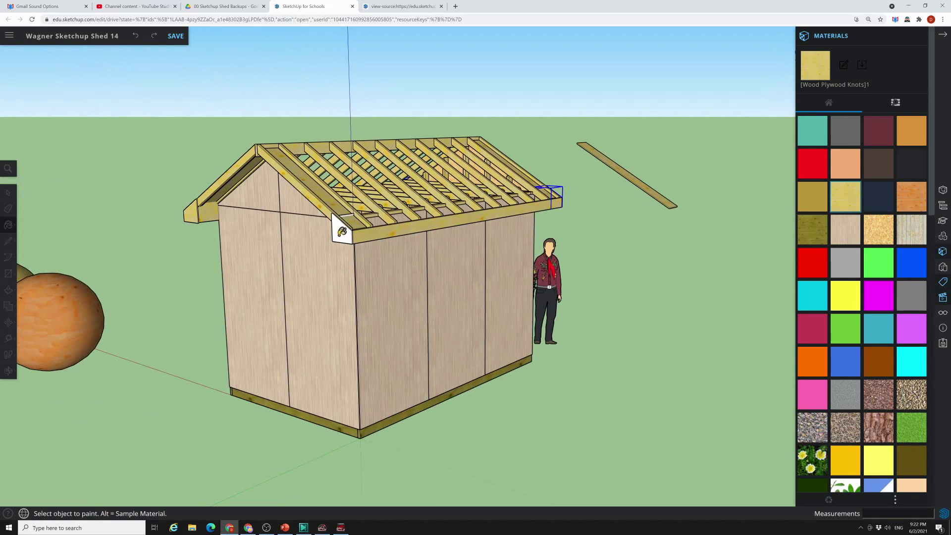
pyautogui.click(341, 231)
# Step: Delete the spare board left floating beside the shed's door-side gable
pyautogui.moveTo(468, 255)
pyautogui.mouseDown(button='middle')
pyautogui.moveTo(501, 208)
pyautogui.moveTo(504, 176)
pyautogui.moveTo(344, 301)
pyautogui.moveTo(209, 387)
pyautogui.mouseUp(button='middle')
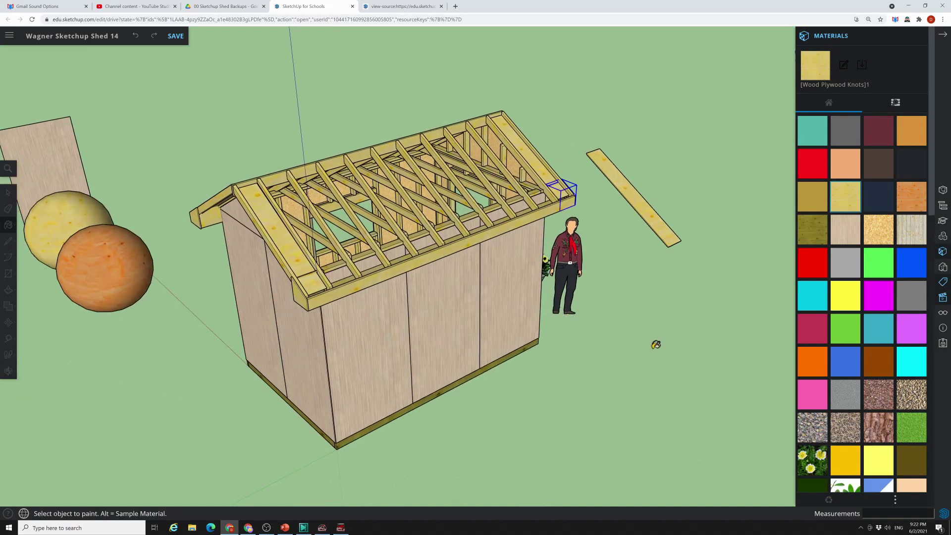
pyautogui.click(5, 196)
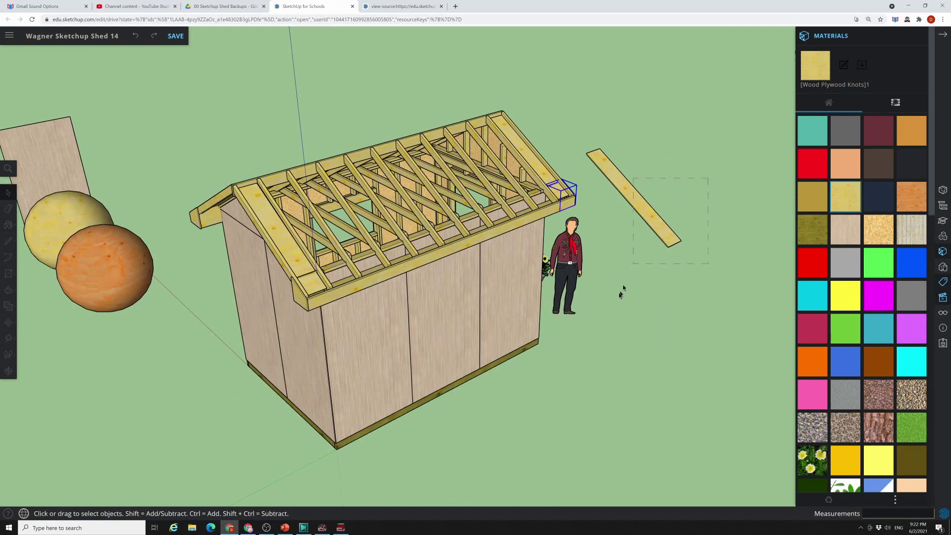
pyautogui.moveTo(620, 294); pyautogui.dragTo(611, 293)
pyautogui.press('Delete')
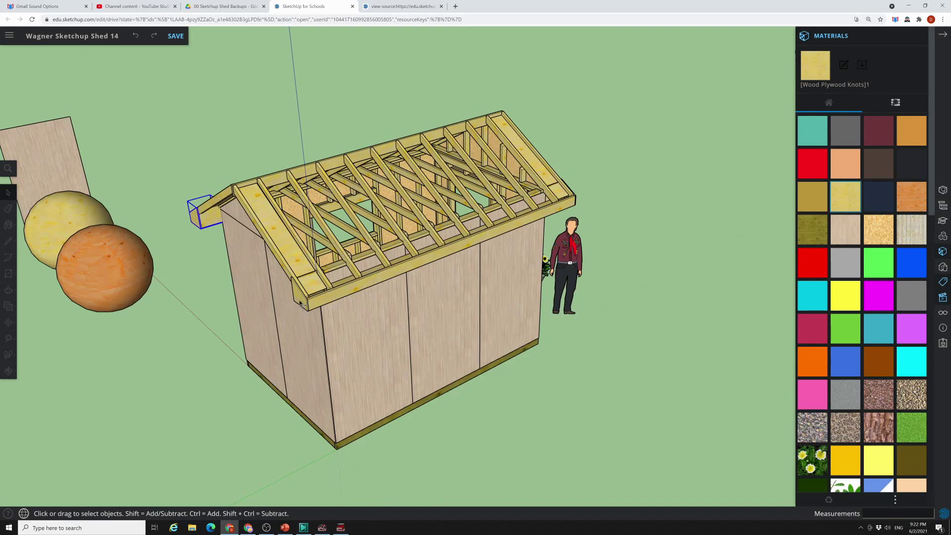
# Step: Select all four eave corner components and assign them to the Soffits tag
pyautogui.moveTo(610, 332); pyautogui.dragTo(507, 261, button='middle')
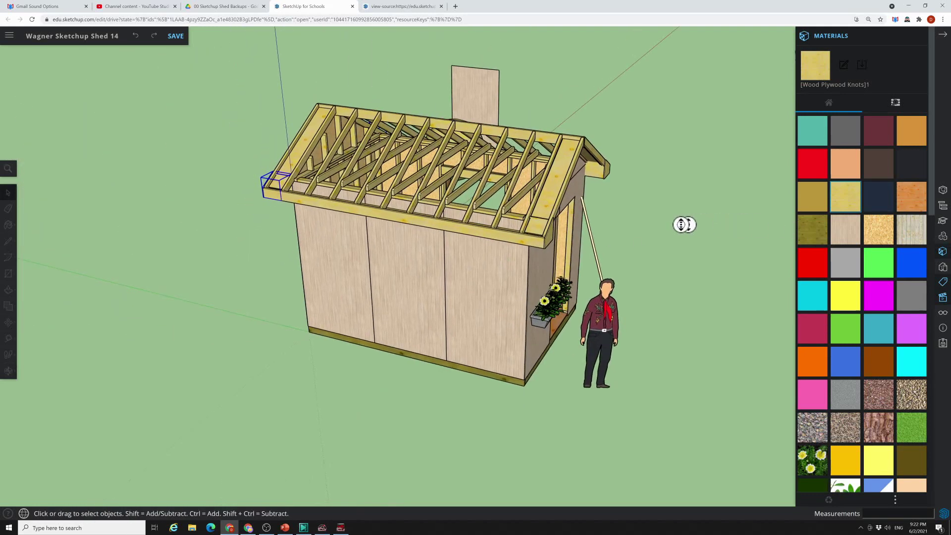
pyautogui.moveTo(655, 232); pyautogui.dragTo(474, 266, button='middle')
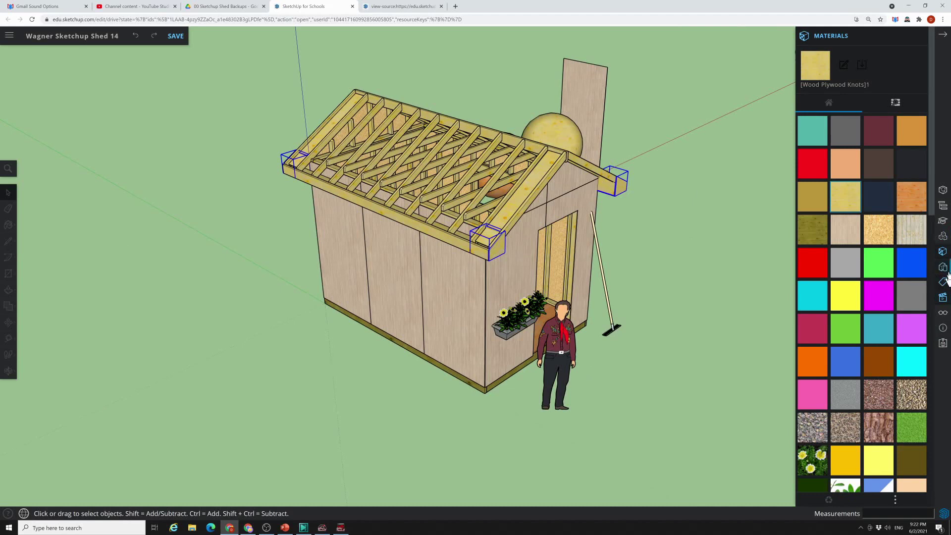
pyautogui.click(944, 286)
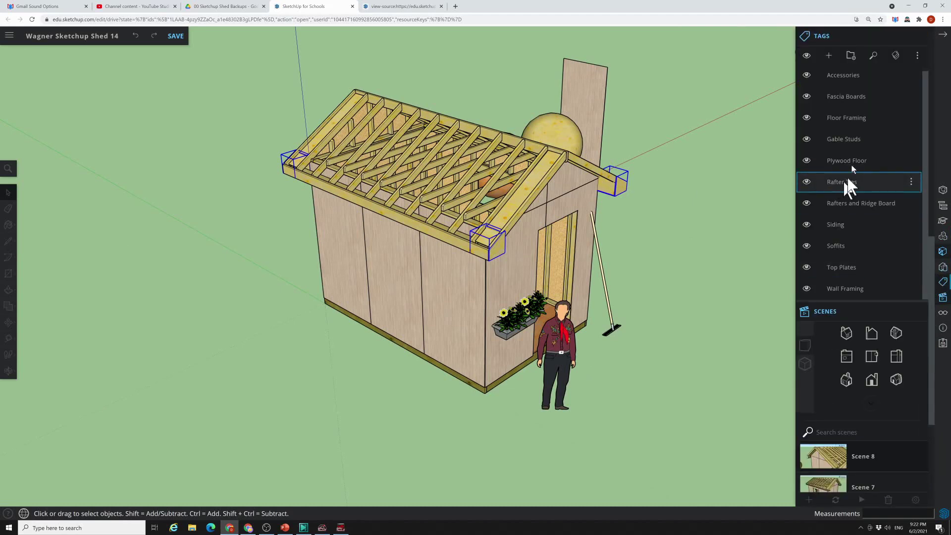
pyautogui.click(911, 247)
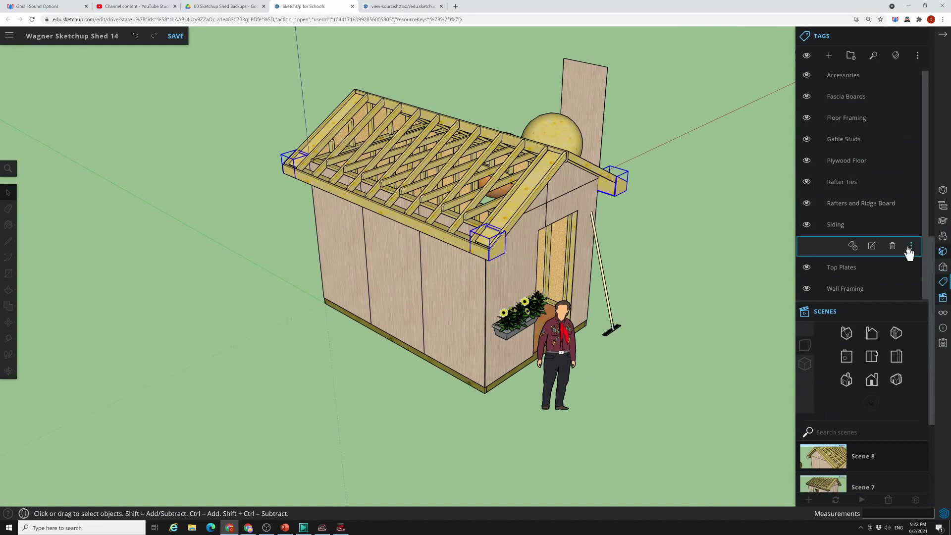
pyautogui.click(853, 247)
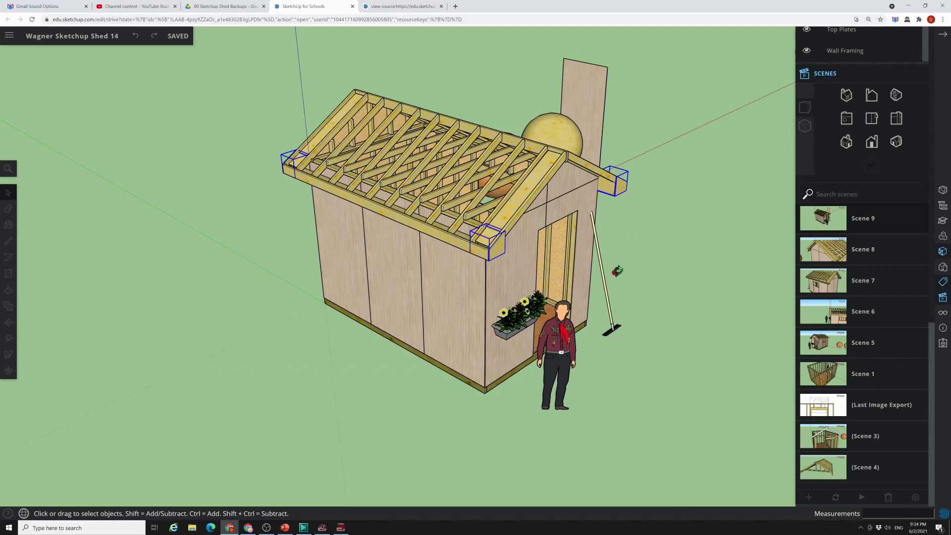
# Step: Deselect the corners and examine how the end cap, soffit and return panel meet the rafters at the eave corner above the flower box
pyautogui.moveTo(635, 246); pyautogui.dragTo(645, 244, button='middle')
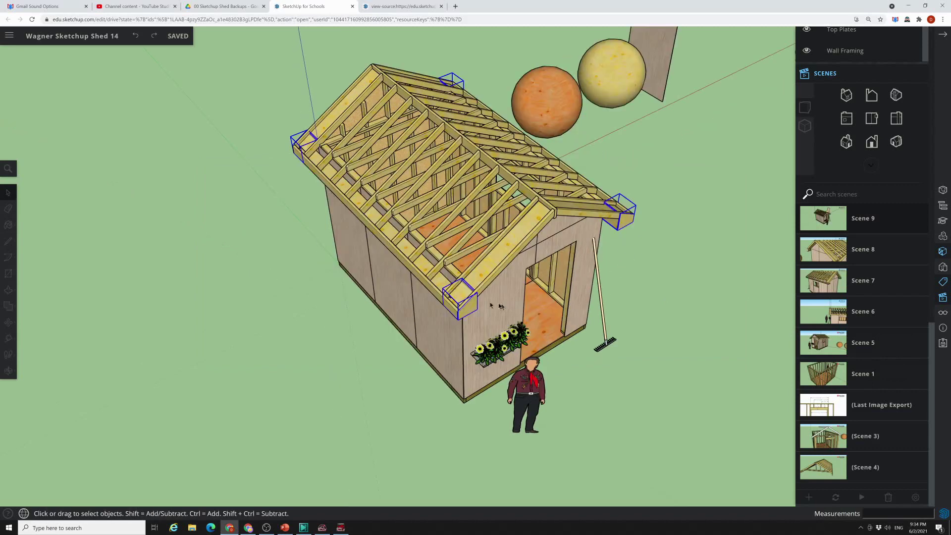
pyautogui.scroll(3, 442, 314)
pyautogui.scroll(5, 442, 315)
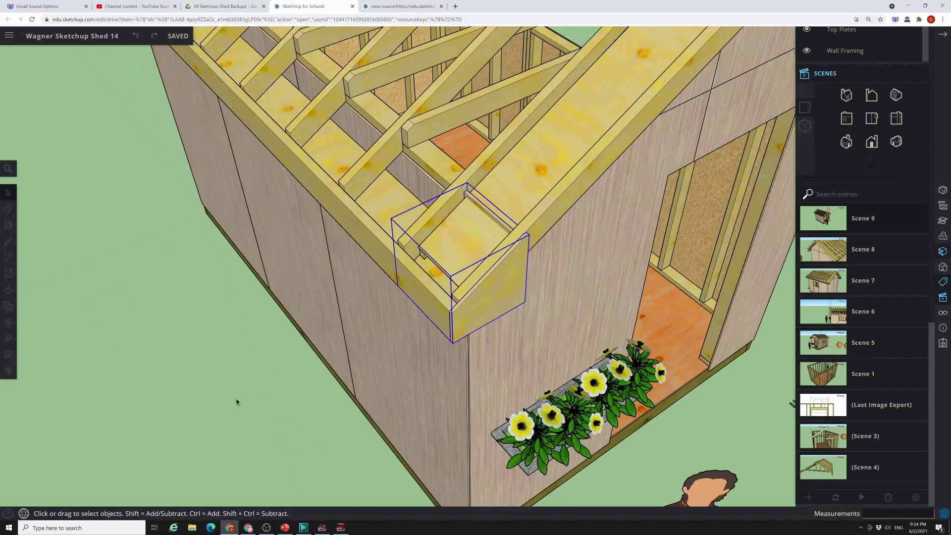
pyautogui.click(244, 400)
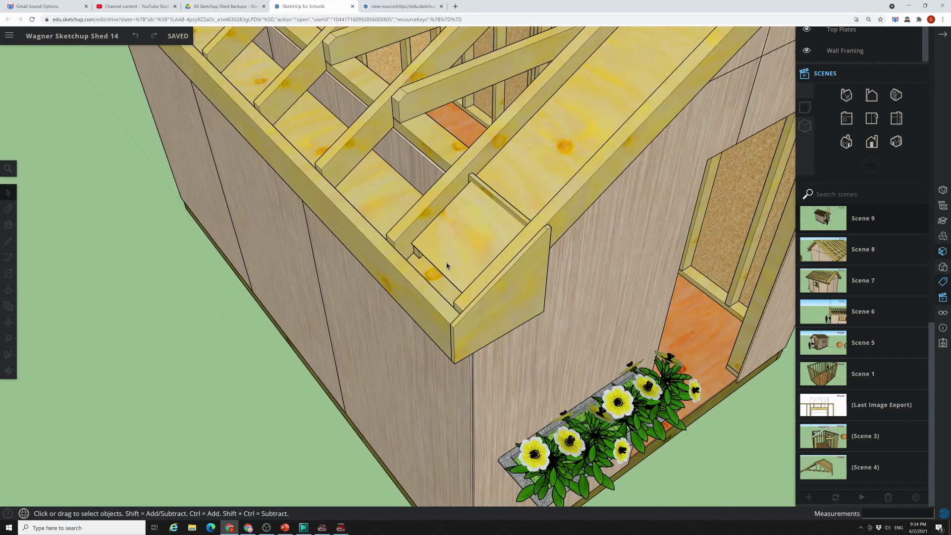
pyautogui.scroll(3, 447, 265)
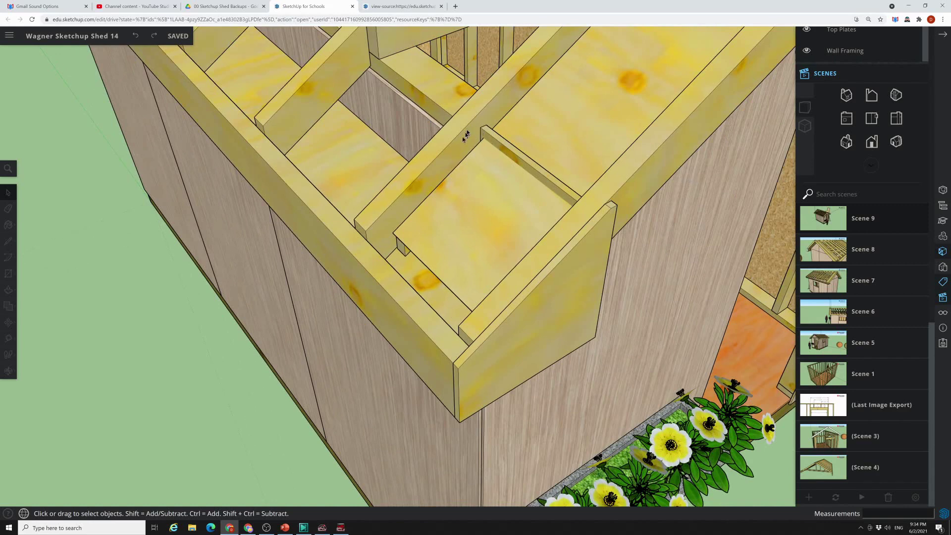
pyautogui.moveTo(461, 191); pyautogui.dragTo(634, 204, button='middle')
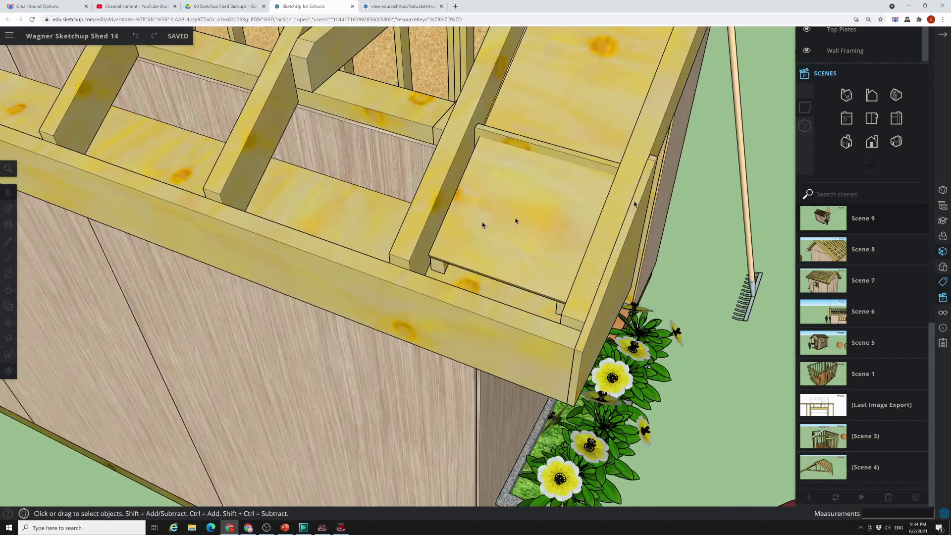
pyautogui.moveTo(458, 216); pyautogui.dragTo(441, 141, button='middle')
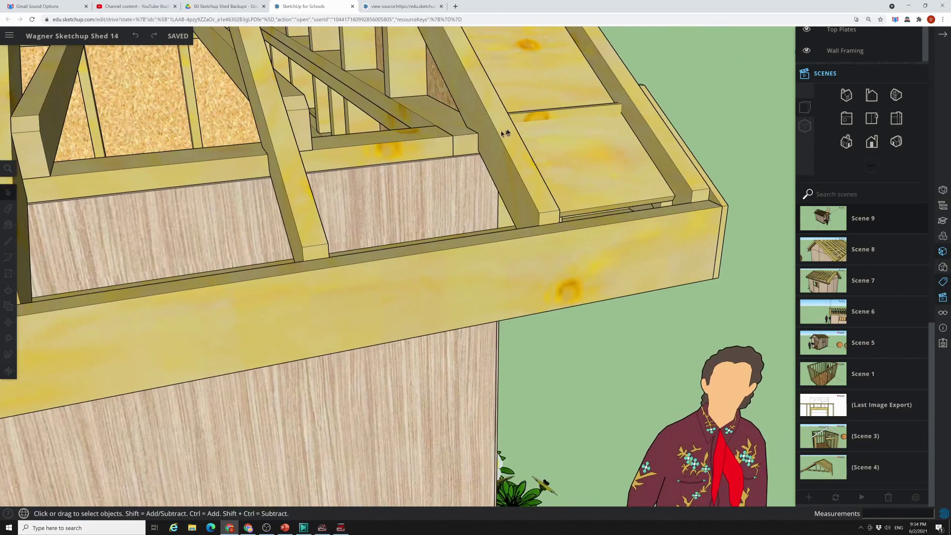
pyautogui.moveTo(616, 141); pyautogui.dragTo(335, 216, button='middle')
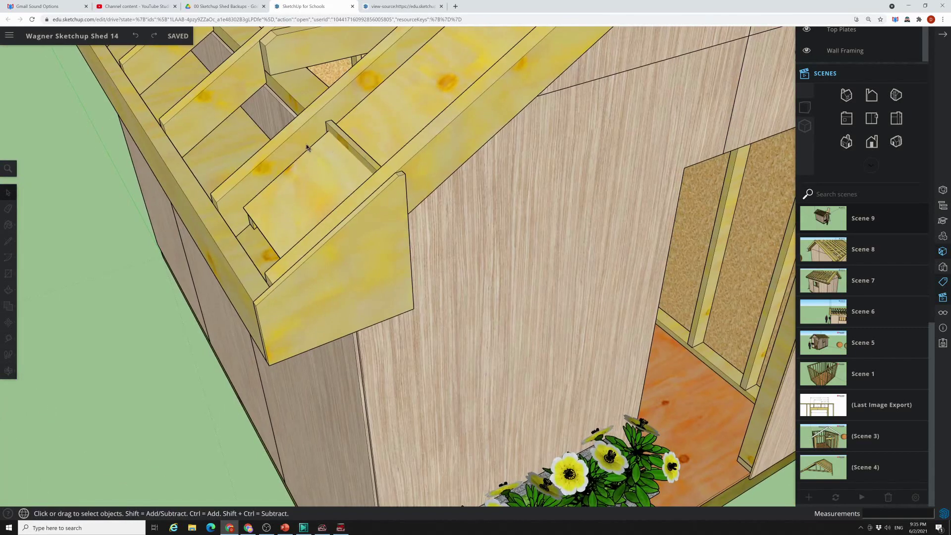
# Step: Examine the eave corner's end cap and return panel from the gable side, checking how their lower edges meet the wall siding
pyautogui.moveTo(378, 341); pyautogui.dragTo(127, 335, button='middle')
pyautogui.scroll(2, 195, 157)
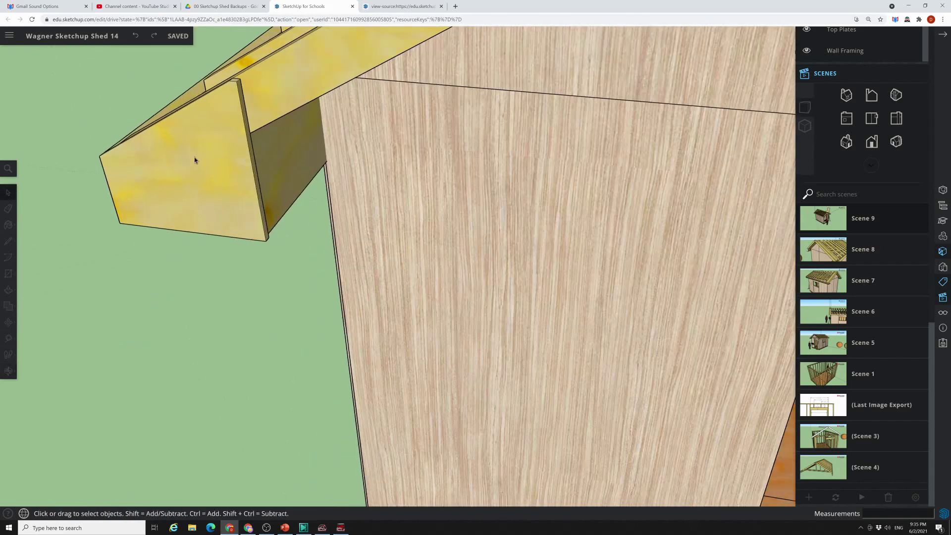
pyautogui.scroll(2, 197, 163)
pyautogui.moveTo(448, 324); pyautogui.dragTo(285, 179, button='middle')
pyautogui.scroll(3, 329, 276)
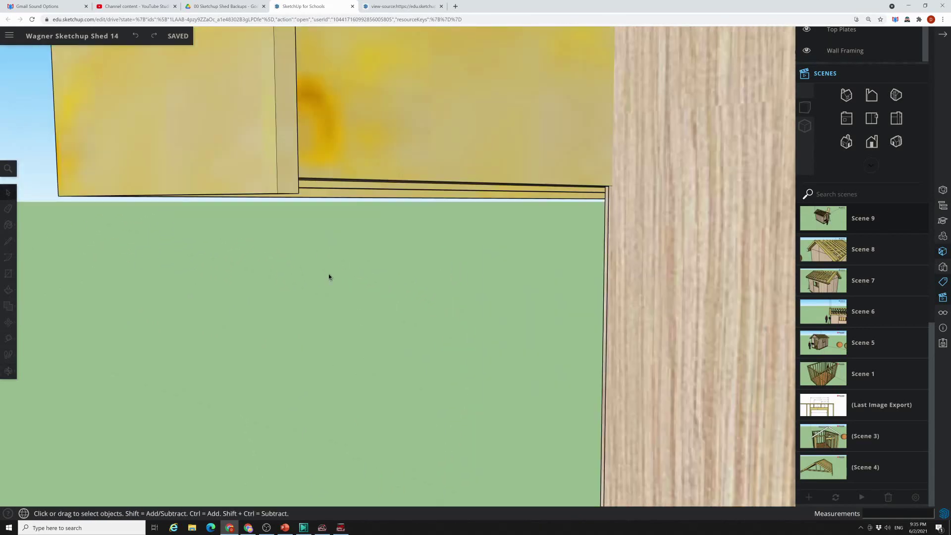
pyautogui.moveTo(329, 275); pyautogui.dragTo(372, 277, button='middle')
pyautogui.scroll(-2, 302, 296)
pyautogui.scroll(-2, 301, 296)
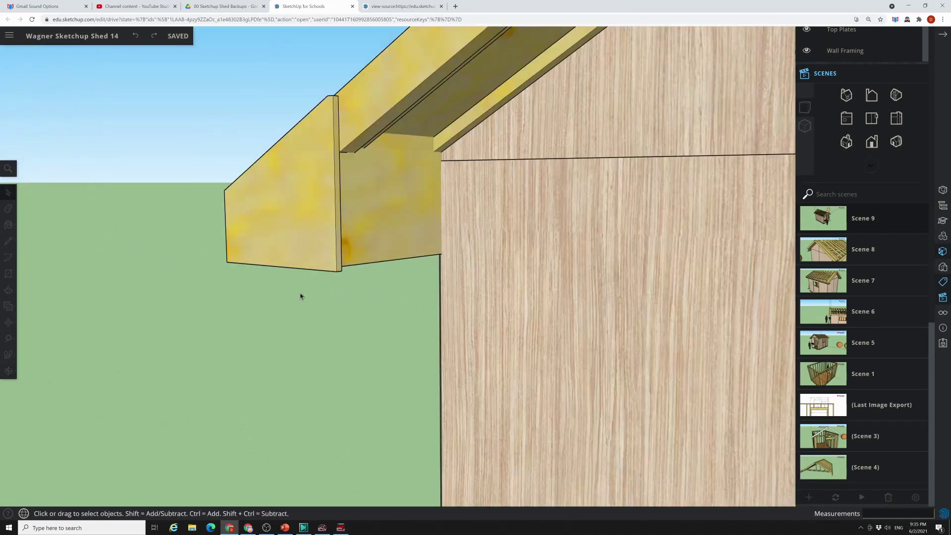
# Step: Inspect the underside of the eave soffit behind the corner's end cap, and review the whole shed with its roof framing
pyautogui.moveTo(300, 295); pyautogui.dragTo(514, 191, button='middle')
pyautogui.scroll(3, 486, 201)
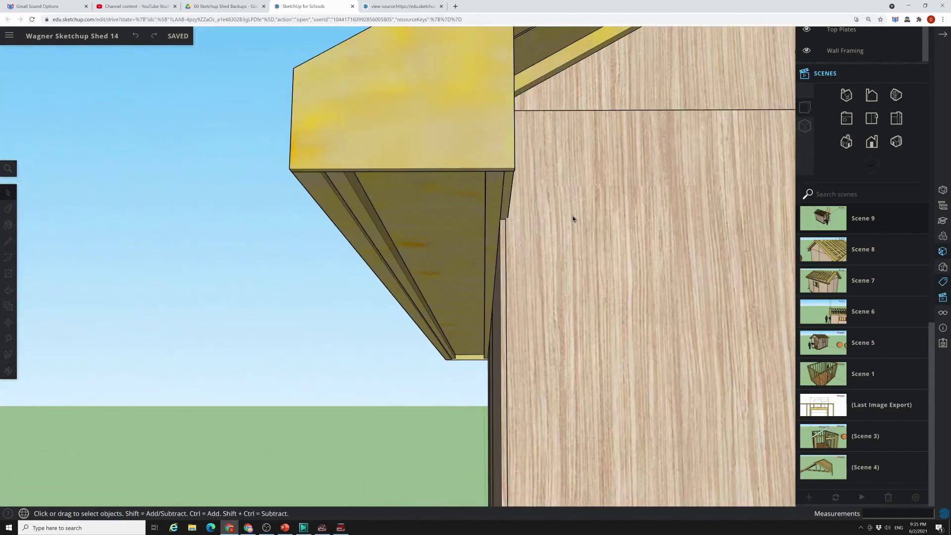
pyautogui.scroll(1, 571, 217)
pyautogui.moveTo(569, 215)
pyautogui.mouseDown(button='middle')
pyautogui.moveTo(525, 246)
pyautogui.moveTo(505, 375)
pyautogui.moveTo(416, 257)
pyautogui.moveTo(536, 299)
pyautogui.moveTo(634, 303)
pyautogui.moveTo(416, 295)
pyautogui.moveTo(274, 306)
pyautogui.moveTo(278, 318)
pyautogui.mouseUp(button='middle')
pyautogui.scroll(-3, 416, 257)
pyautogui.scroll(-3, 533, 303)
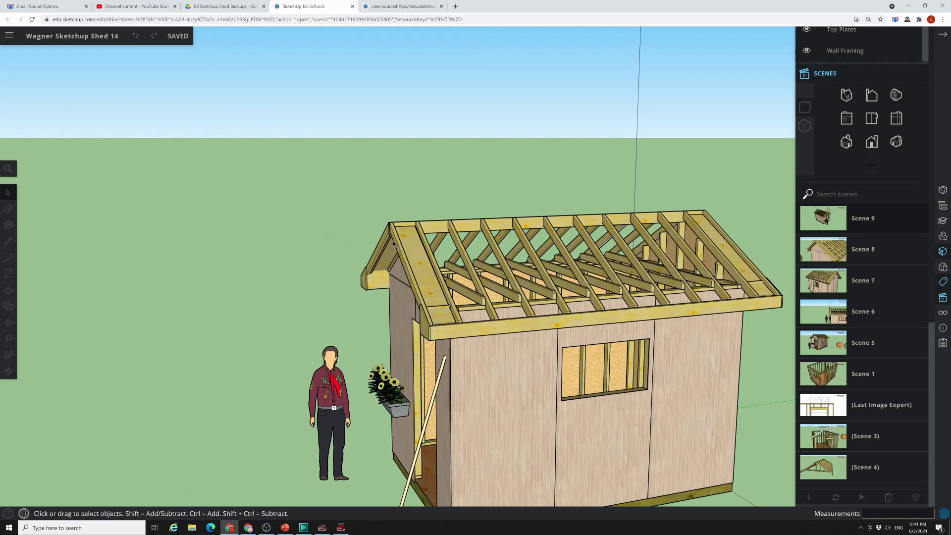
pyautogui.hotkey('alt', 'Tab')
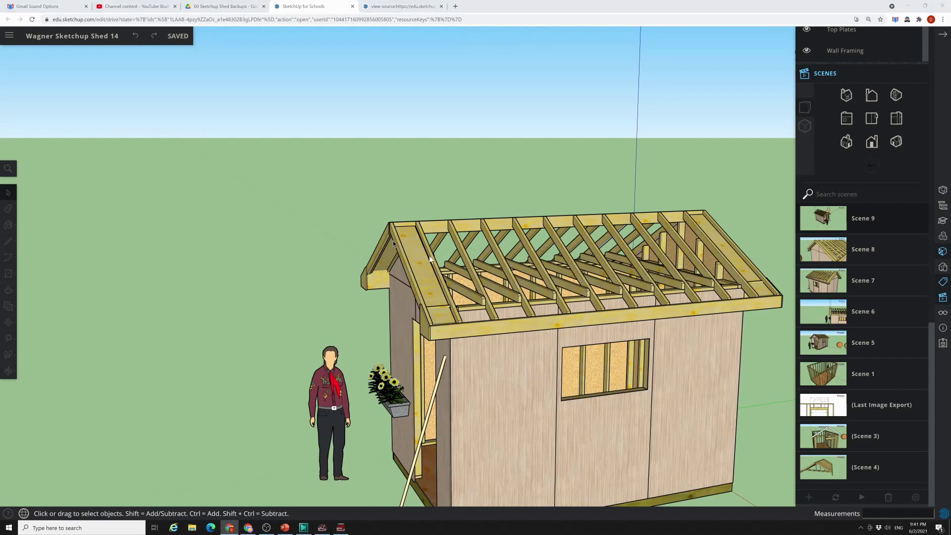